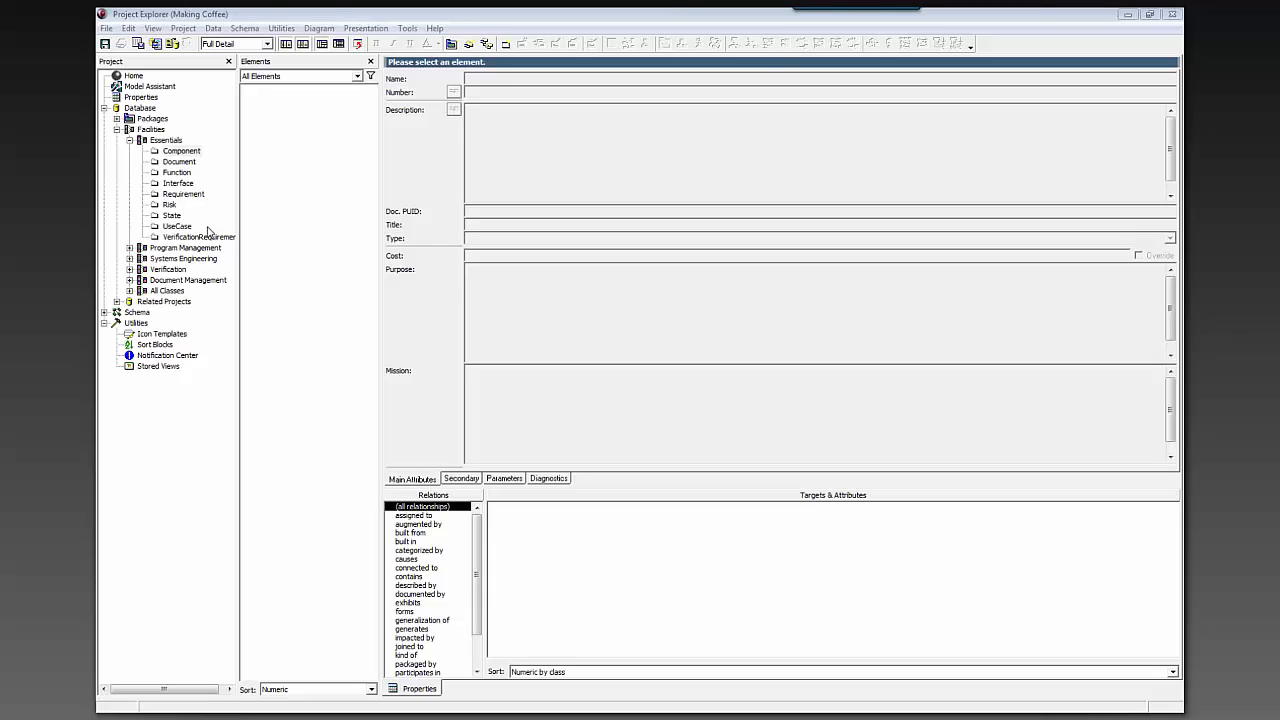
Step: Create a new component named Coffee System
{"action": "double_click", "coordinate": [165, 150]}
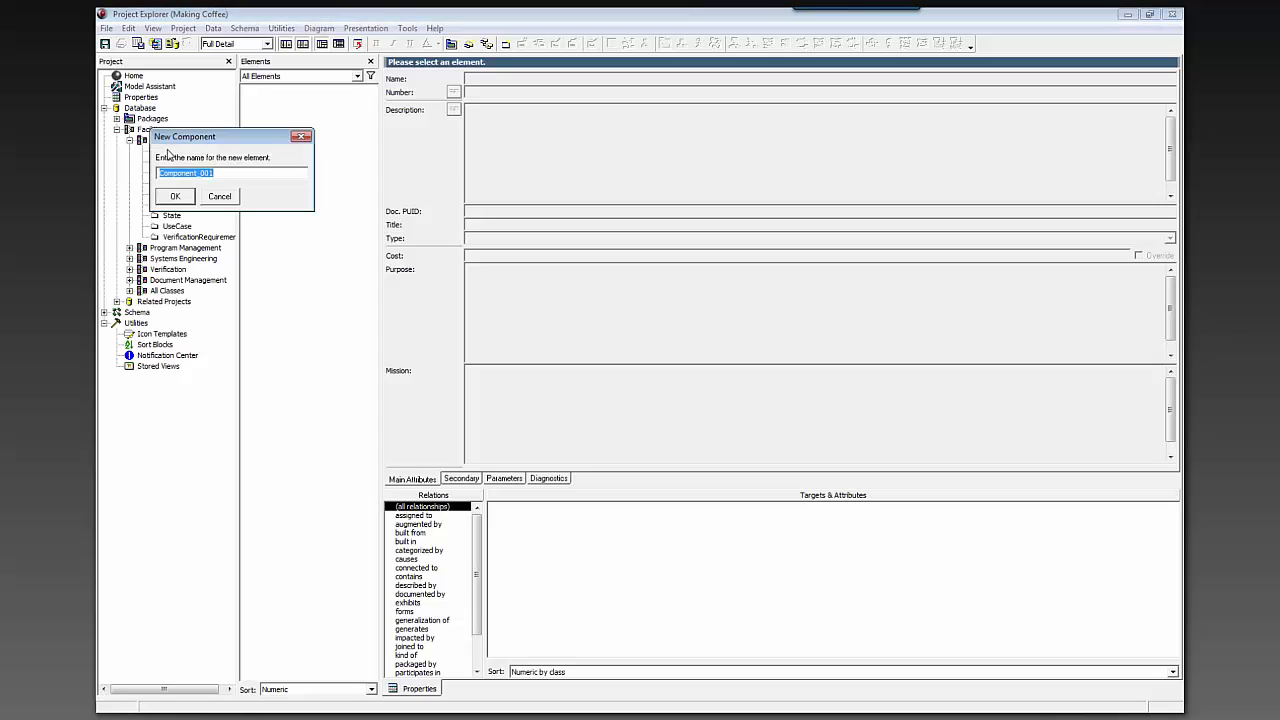
{"action": "type", "text": "Coffee System"}
{"action": "left_click", "coordinate": [170, 199]}
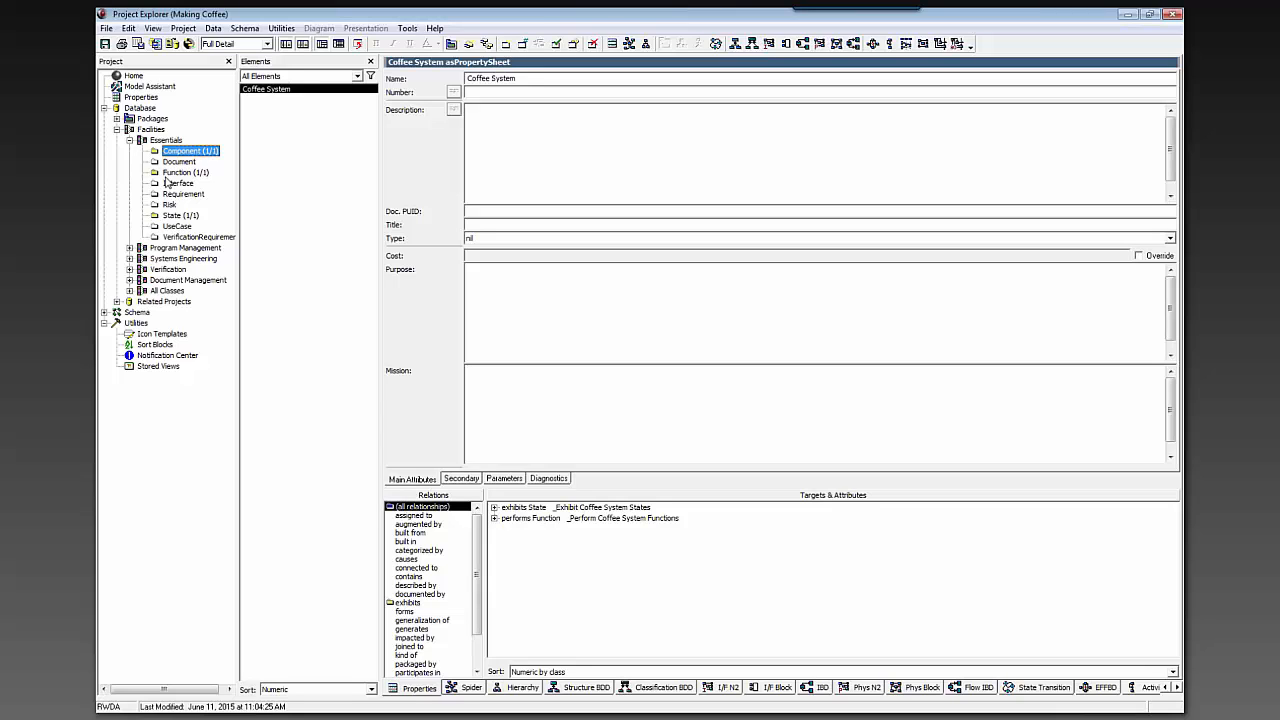
Step: Examine the _Perform Coffee System Functions function's allocation to Coffee System and its behavior type options, keeping Integrated (Root)
{"action": "left_click", "coordinate": [170, 173]}
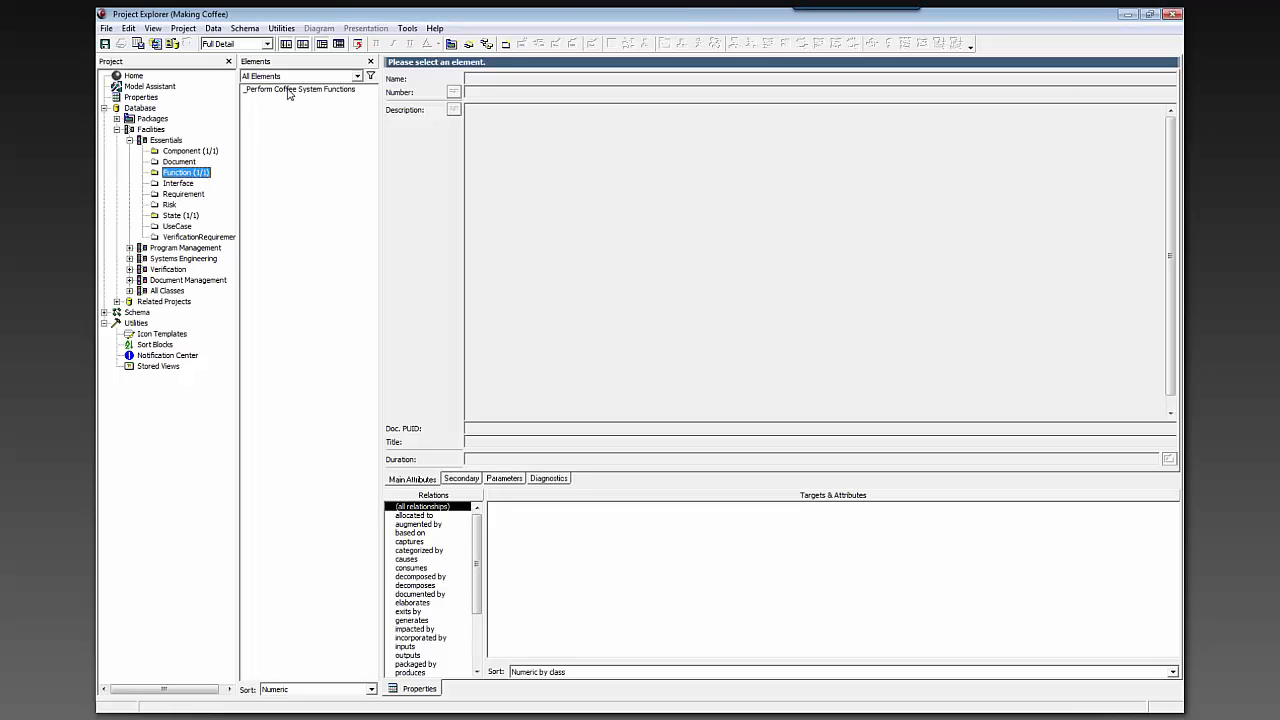
{"action": "left_click", "coordinate": [289, 90]}
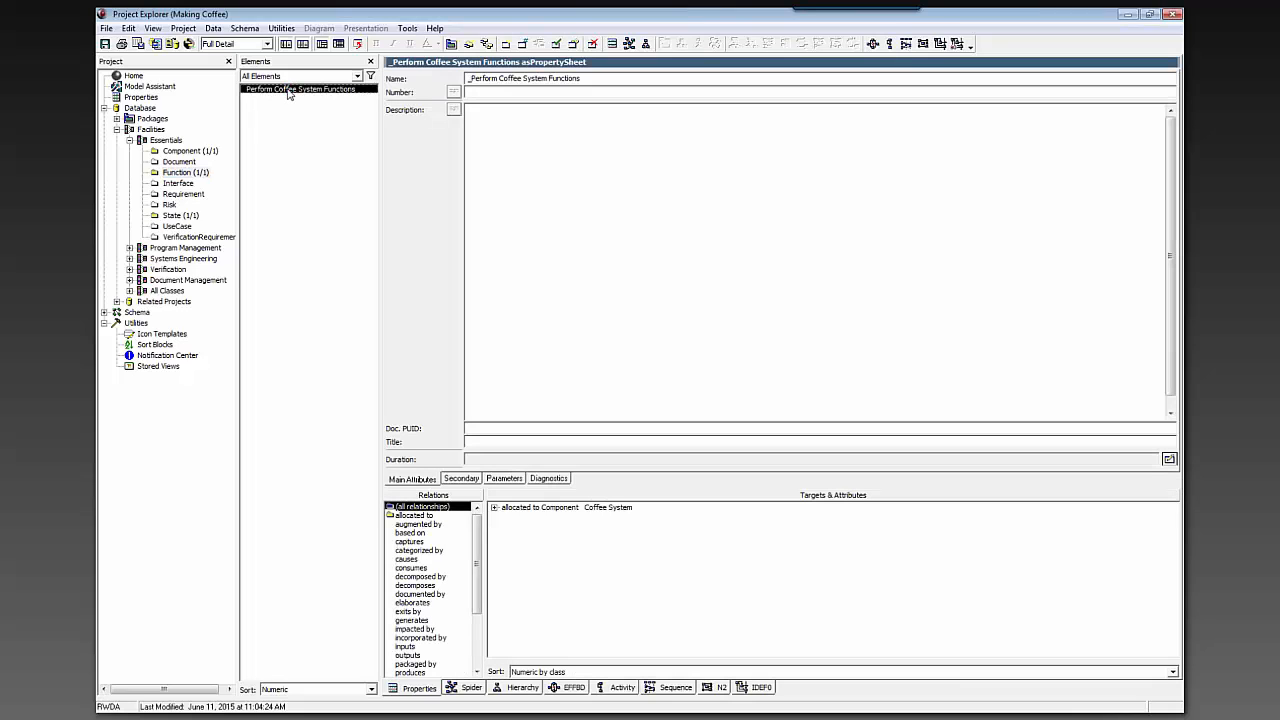
{"action": "left_click", "coordinate": [494, 508]}
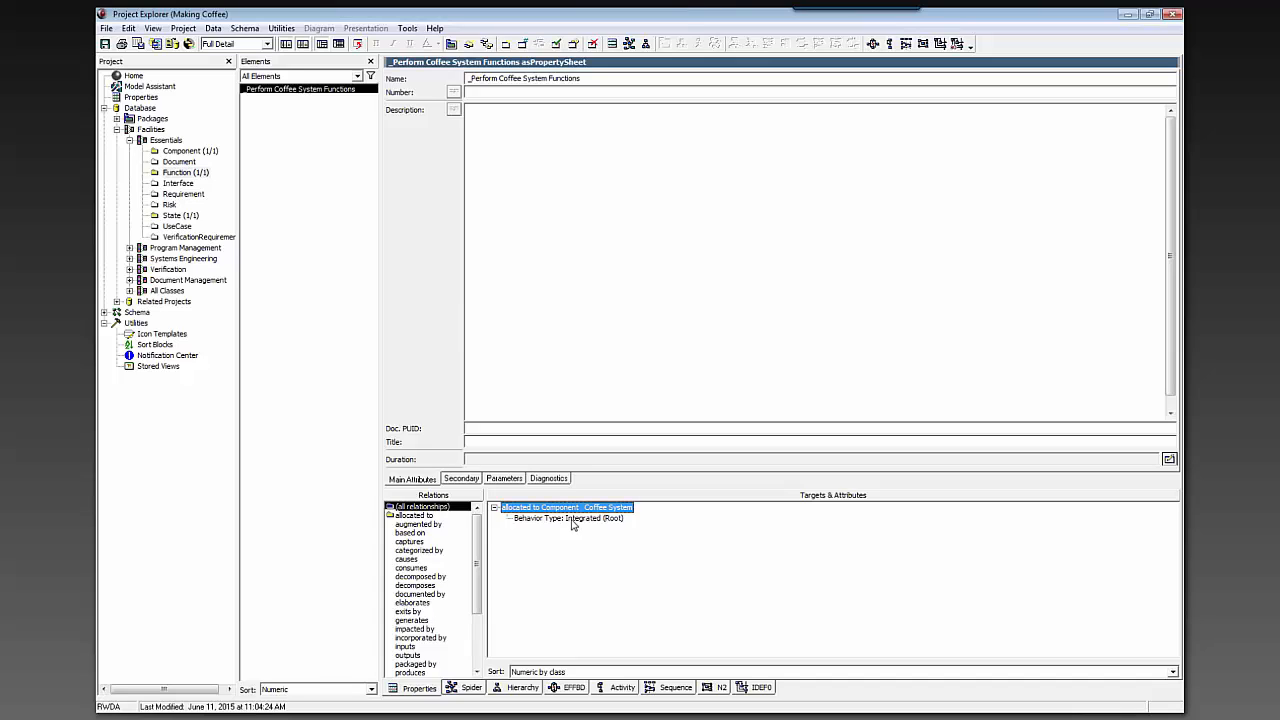
{"action": "left_click", "coordinate": [572, 520]}
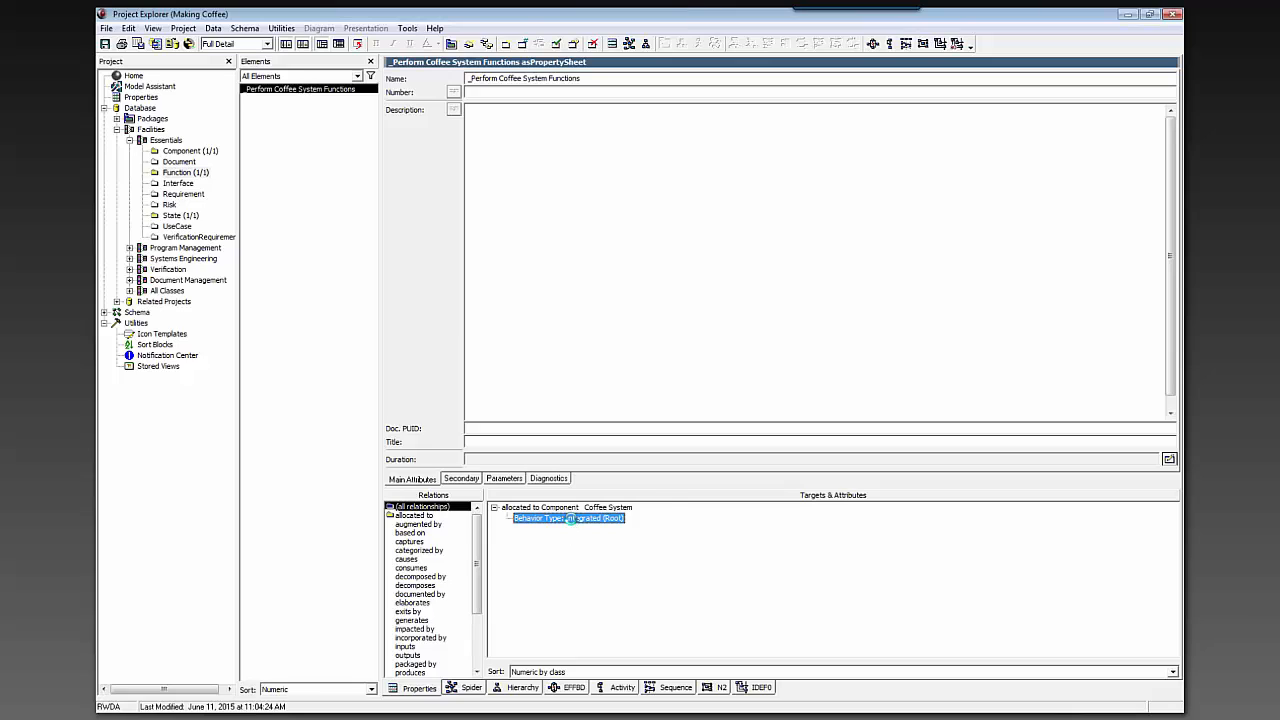
{"action": "double_click", "coordinate": [572, 520]}
{"action": "left_click", "coordinate": [575, 511]}
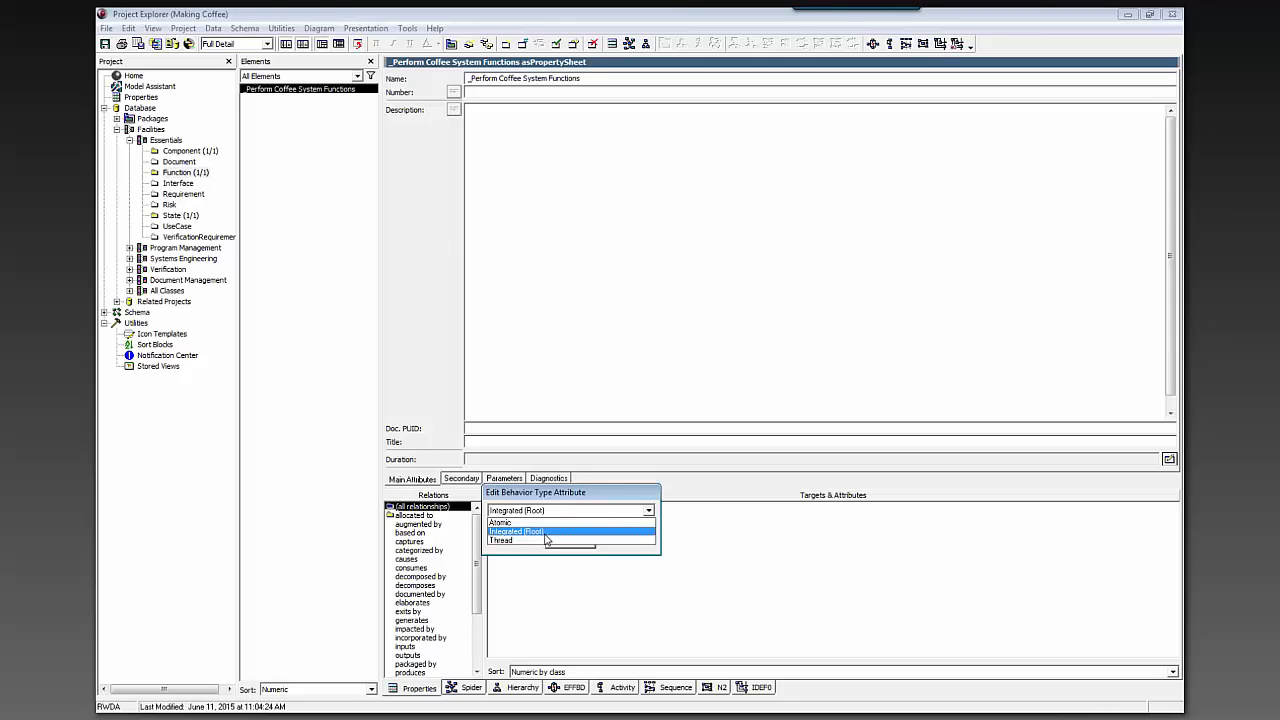
{"action": "left_click", "coordinate": [545, 533]}
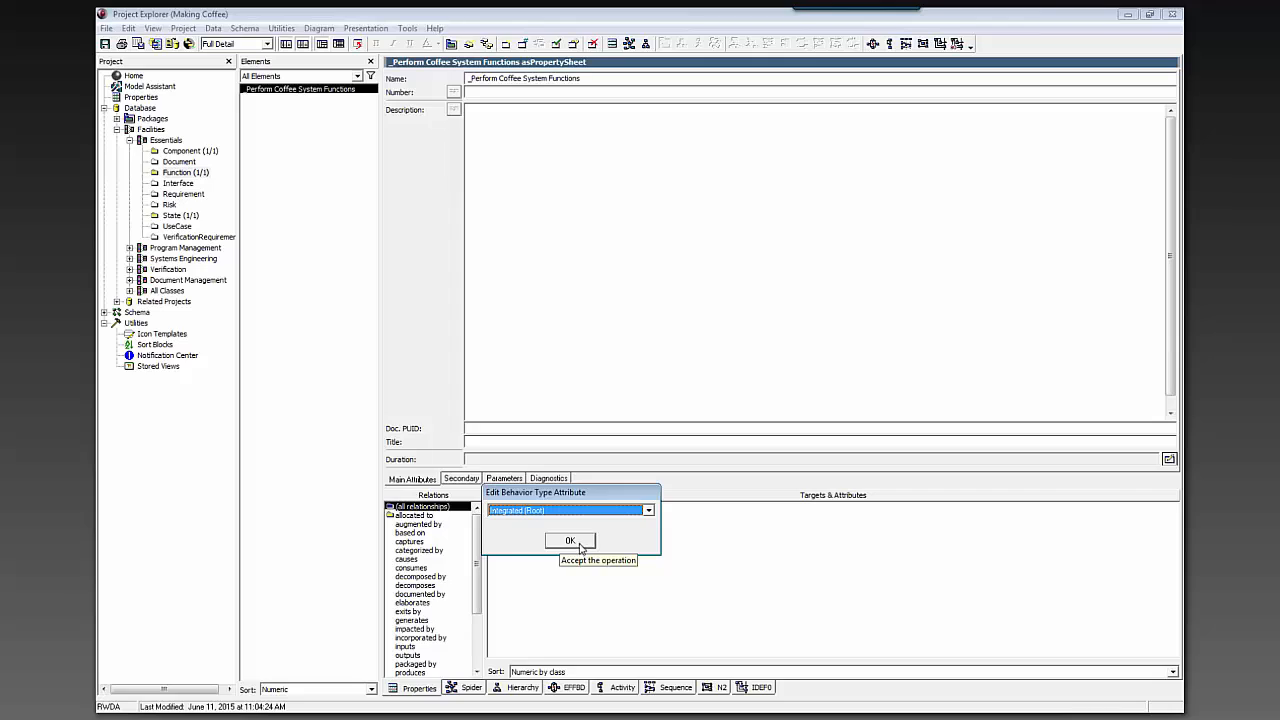
{"action": "left_click", "coordinate": [580, 549]}
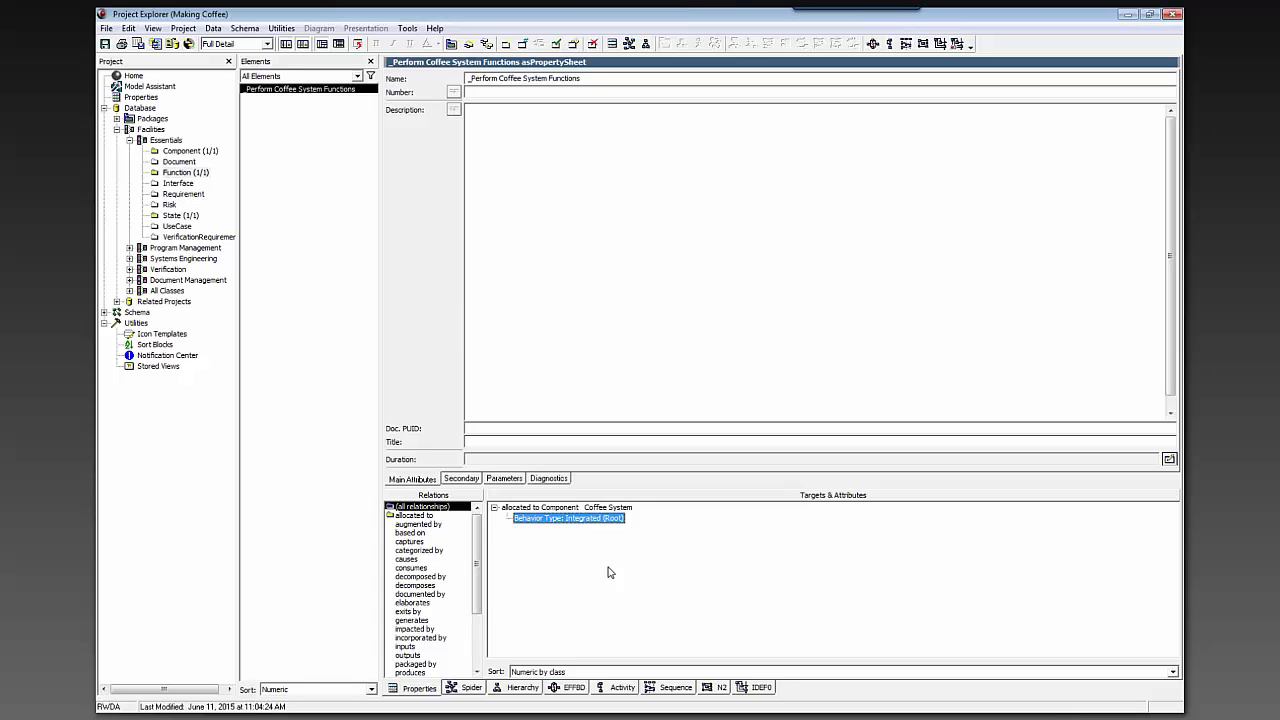
Step: Examine the _Exhibit Coffee System States state and the behavior type of its exhibited by relationship
{"action": "left_click", "coordinate": [186, 216]}
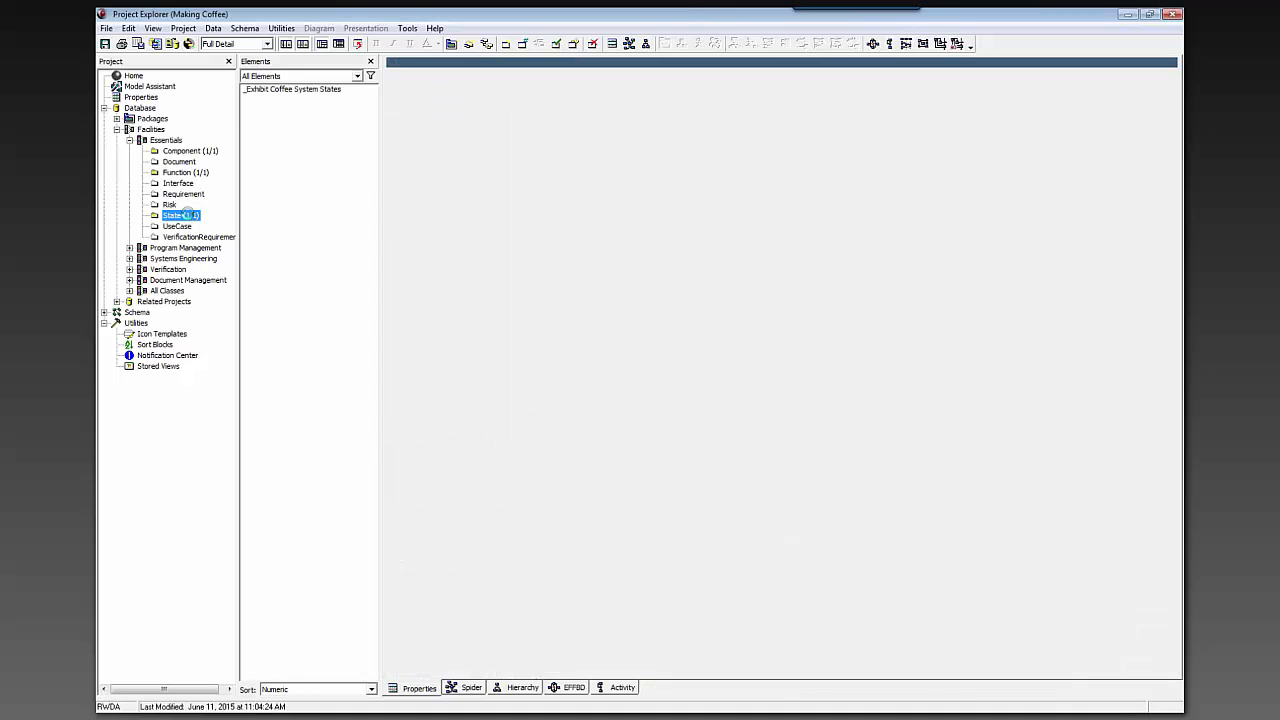
{"action": "left_click", "coordinate": [301, 91]}
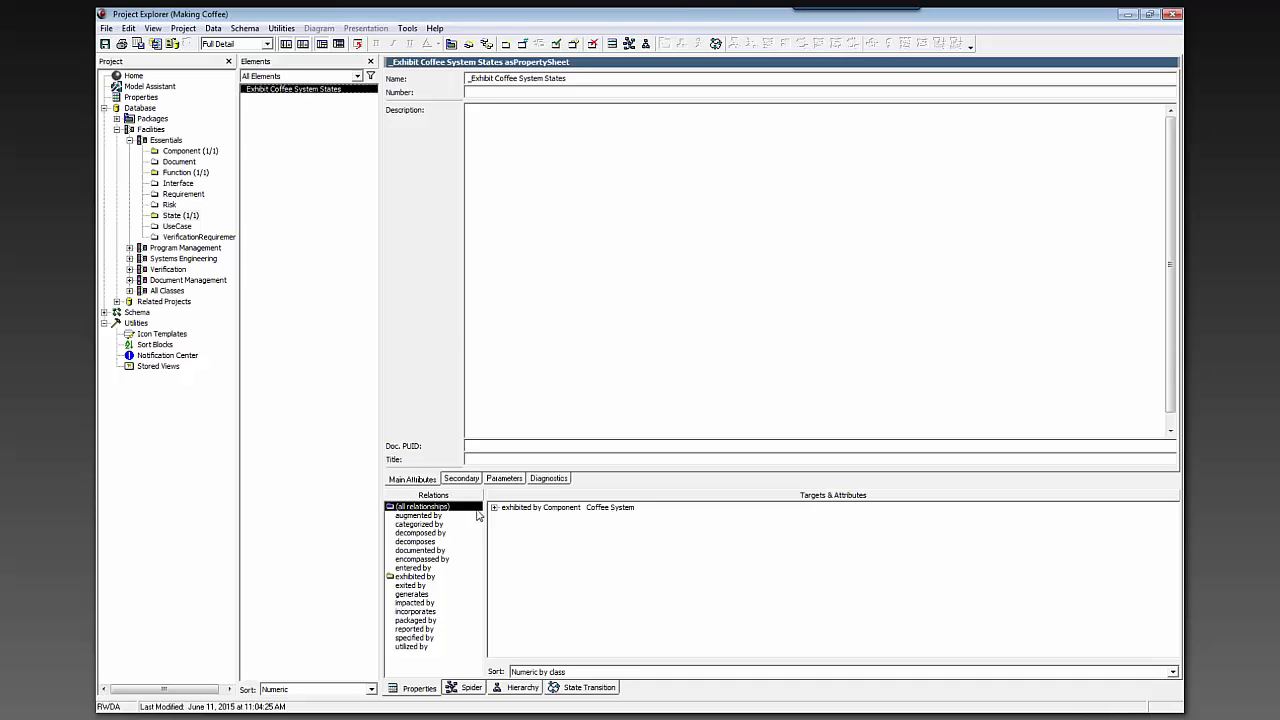
{"action": "left_click", "coordinate": [494, 509]}
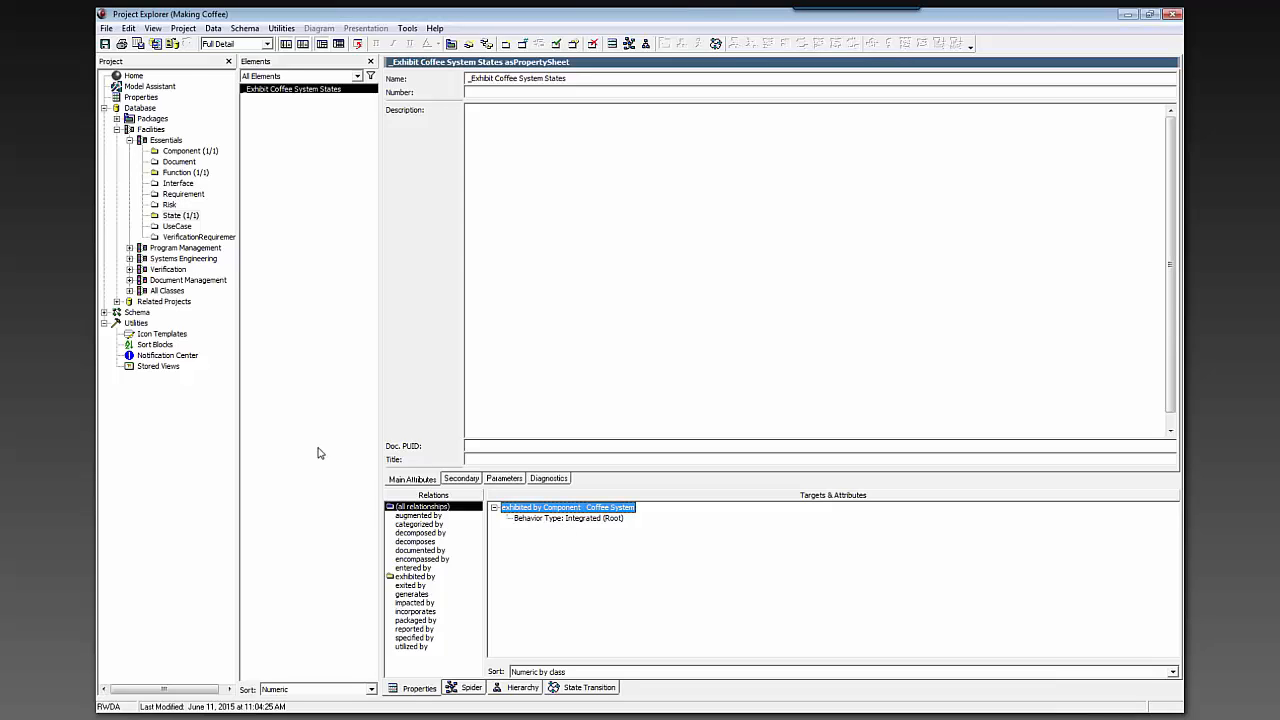
Step: View the activity diagram of the Coffee System component
{"action": "left_click", "coordinate": [189, 151]}
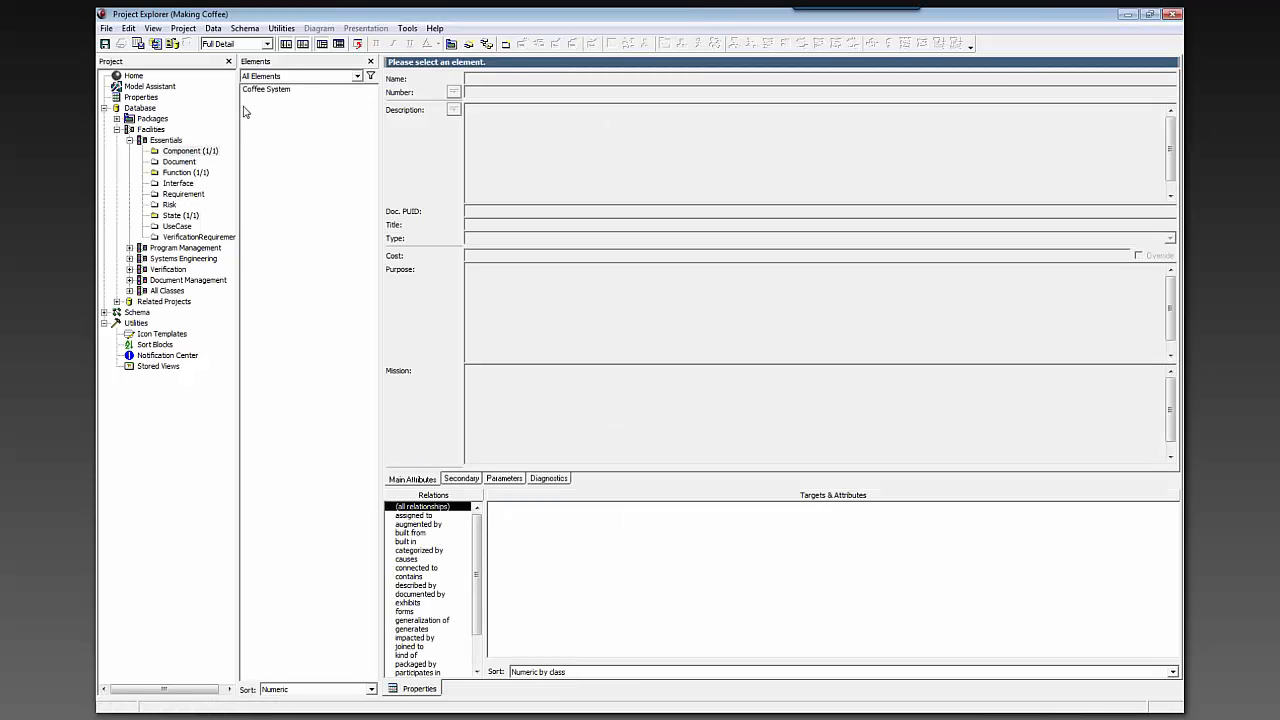
{"action": "left_click", "coordinate": [261, 91]}
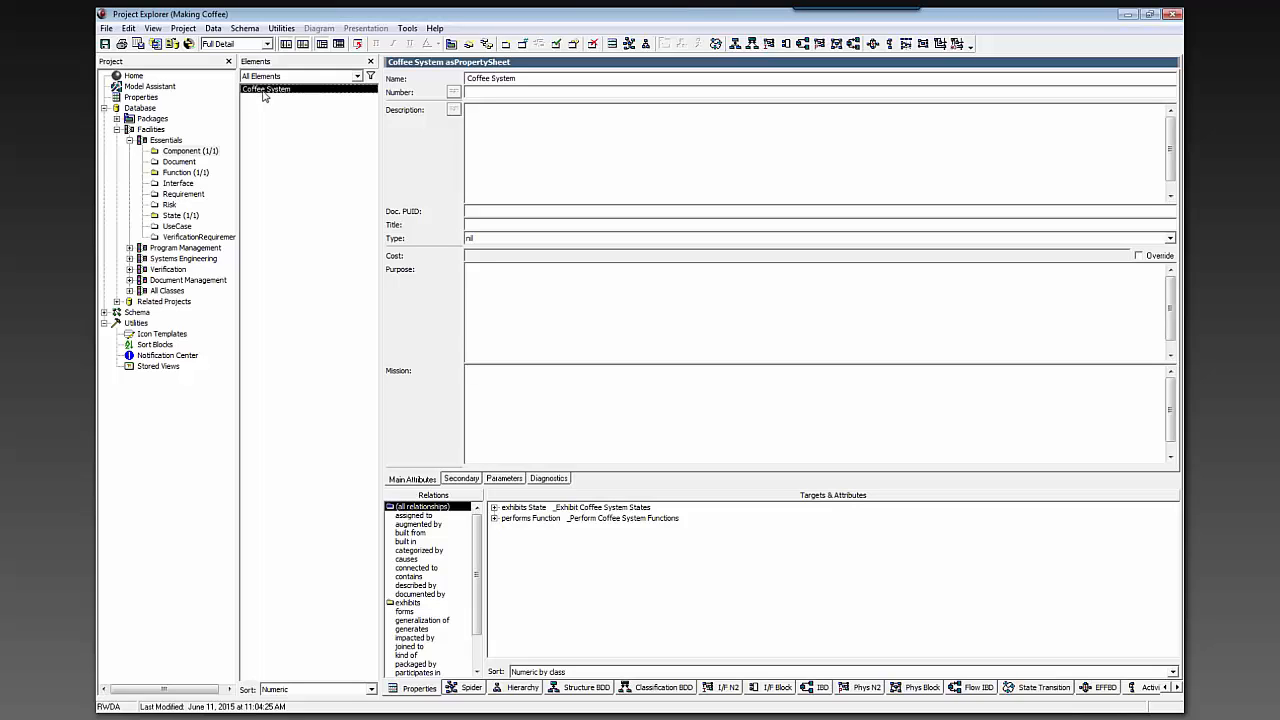
{"action": "left_click", "coordinate": [1175, 687]}
{"action": "left_click", "coordinate": [1175, 687]}
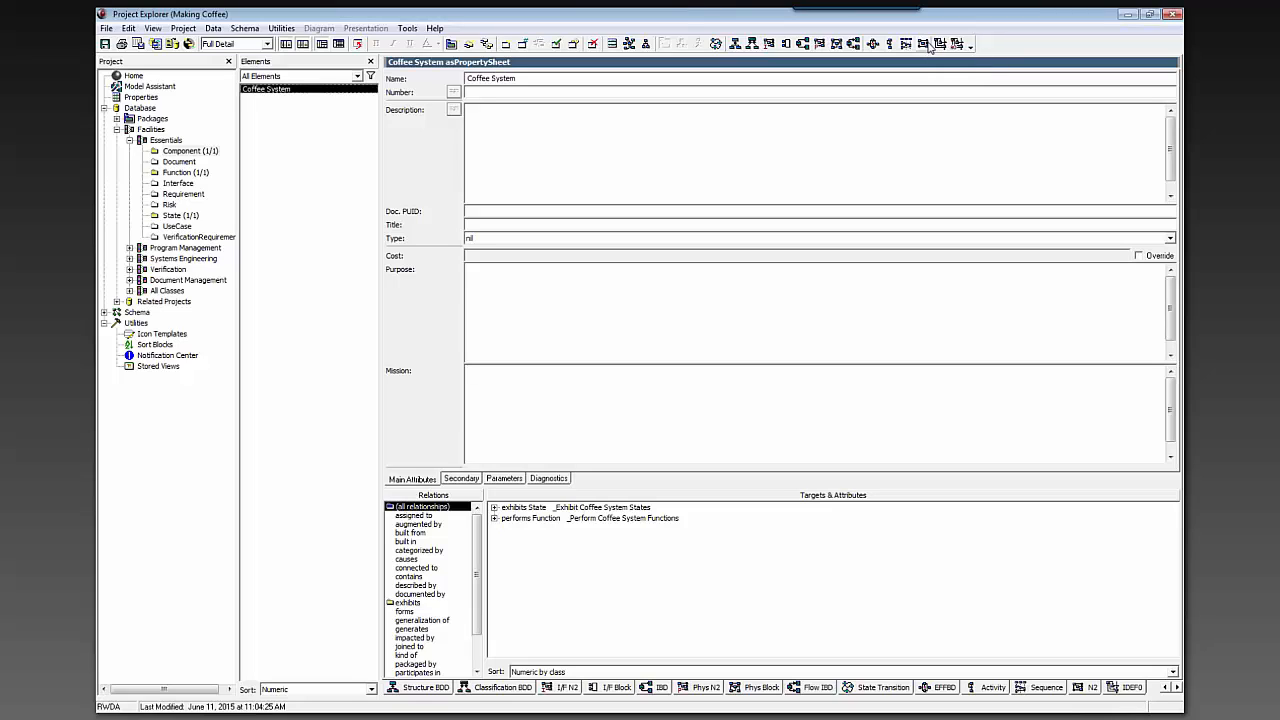
{"action": "left_click", "coordinate": [989, 688]}
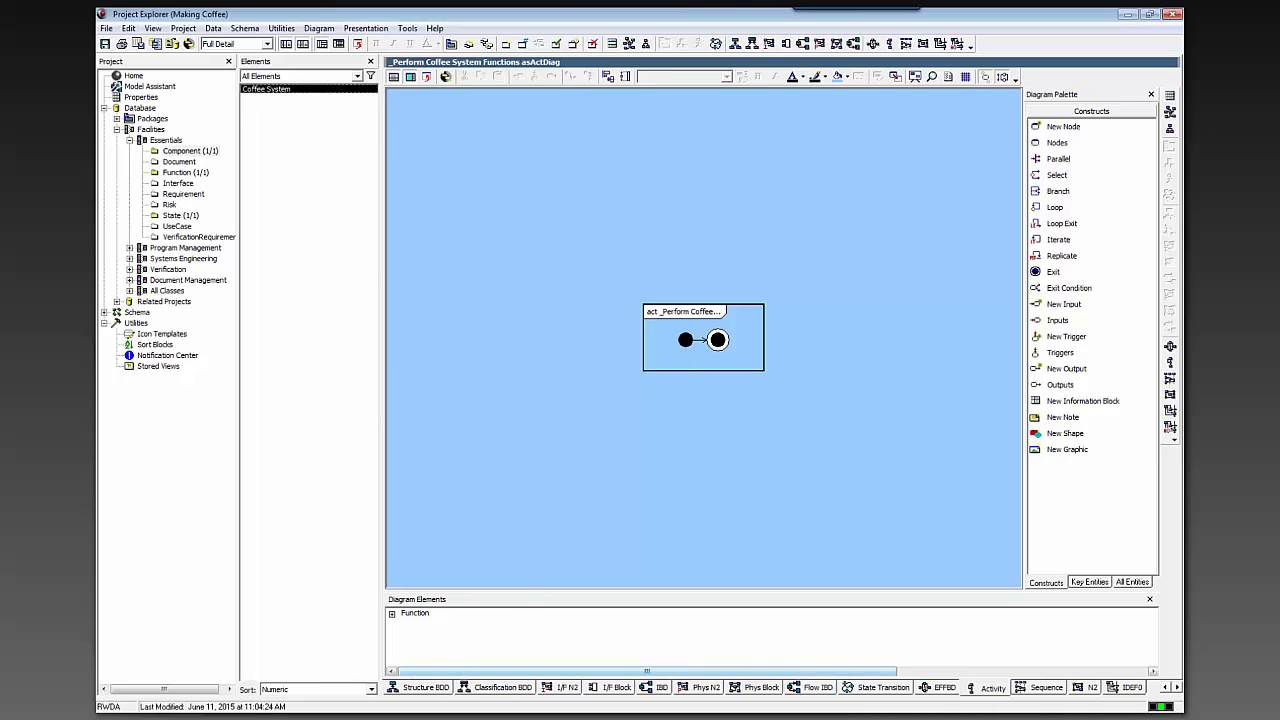
Step: In the Coffee System properties, set the behavior type of the performed function _Perform Coffee System Functions to Atomic
{"action": "left_click", "coordinate": [1165, 688]}
{"action": "left_click", "coordinate": [1165, 688]}
{"action": "left_click", "coordinate": [1165, 688]}
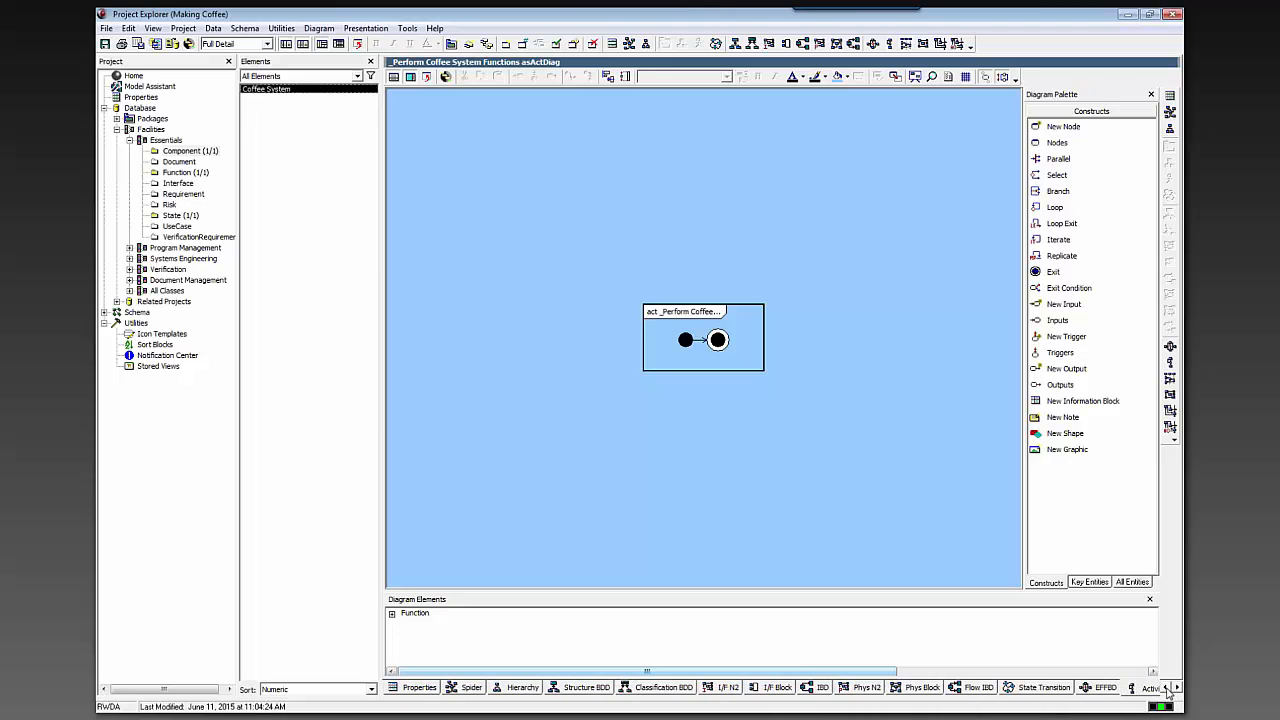
{"action": "left_click", "coordinate": [420, 689]}
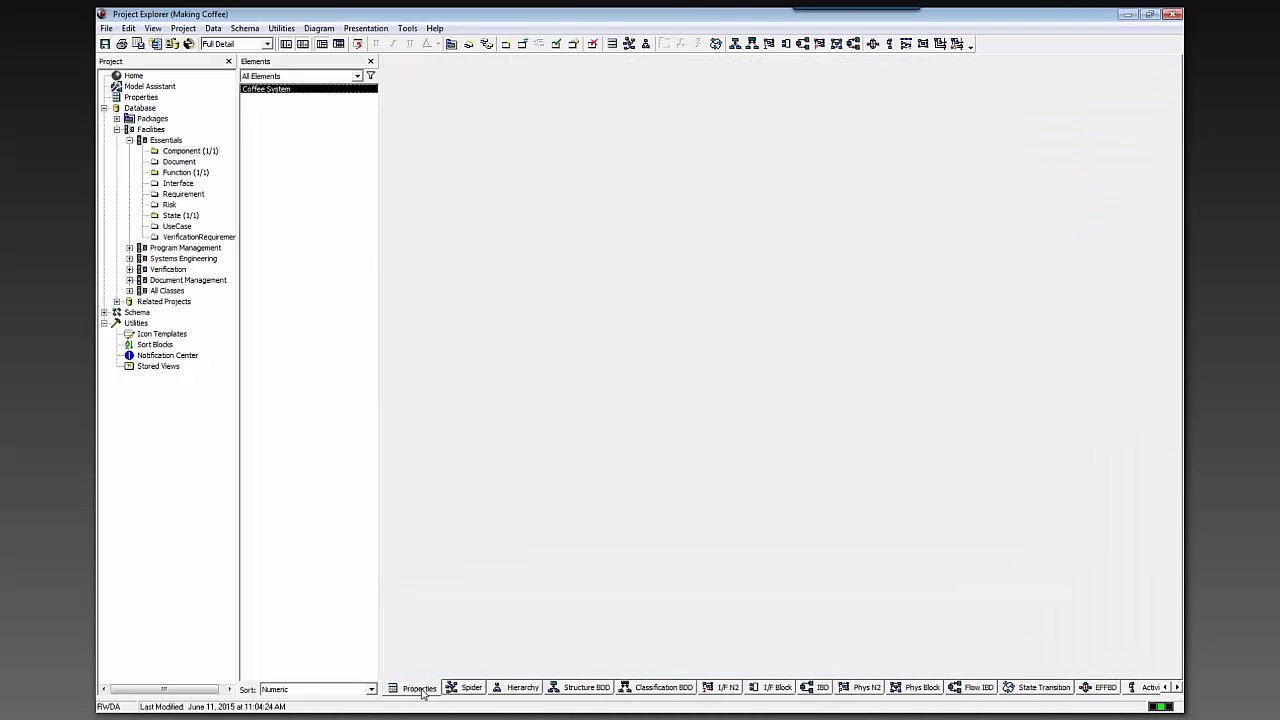
{"action": "left_click", "coordinate": [497, 512]}
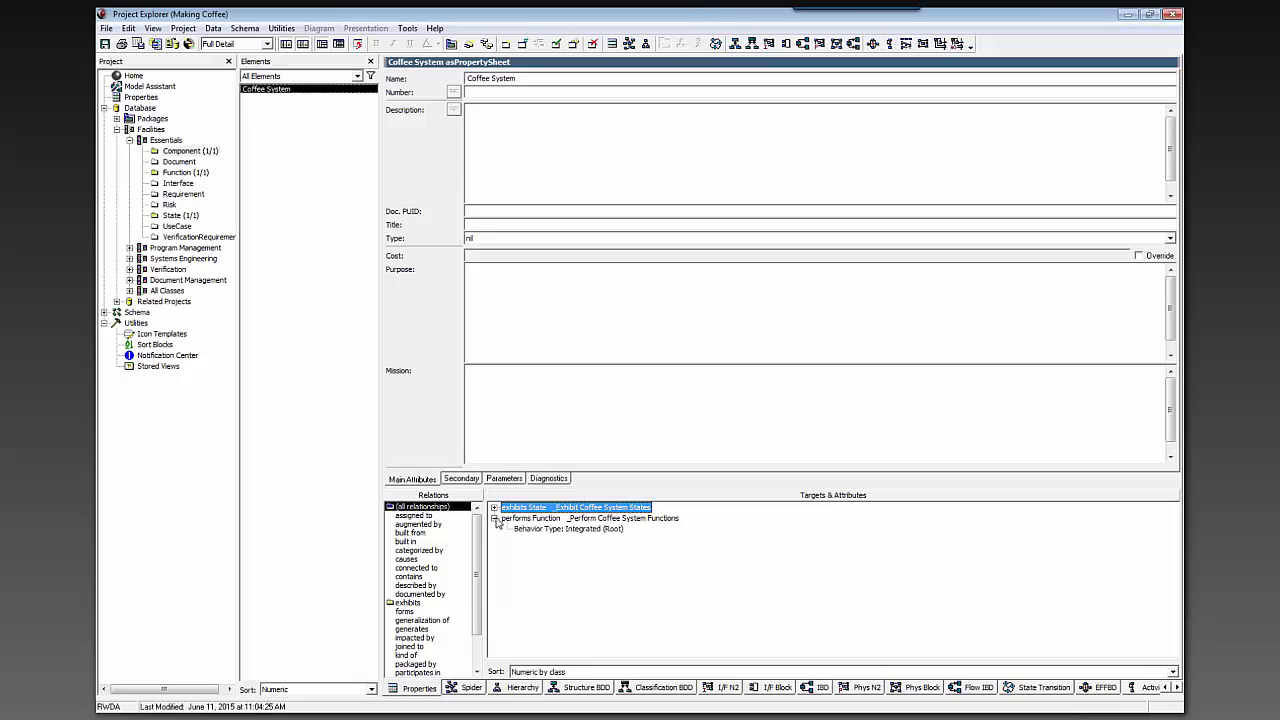
{"action": "double_click", "coordinate": [532, 531]}
{"action": "left_click", "coordinate": [525, 522]}
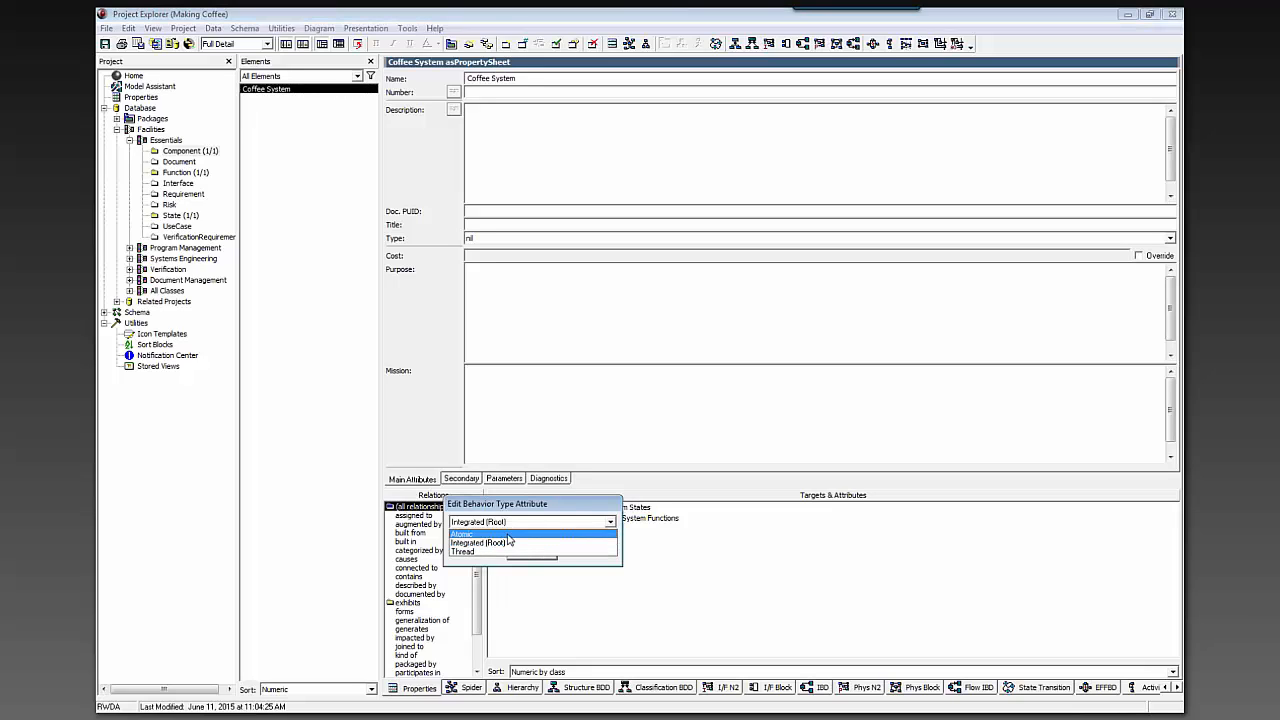
{"action": "left_click", "coordinate": [510, 534]}
{"action": "left_click", "coordinate": [528, 556]}
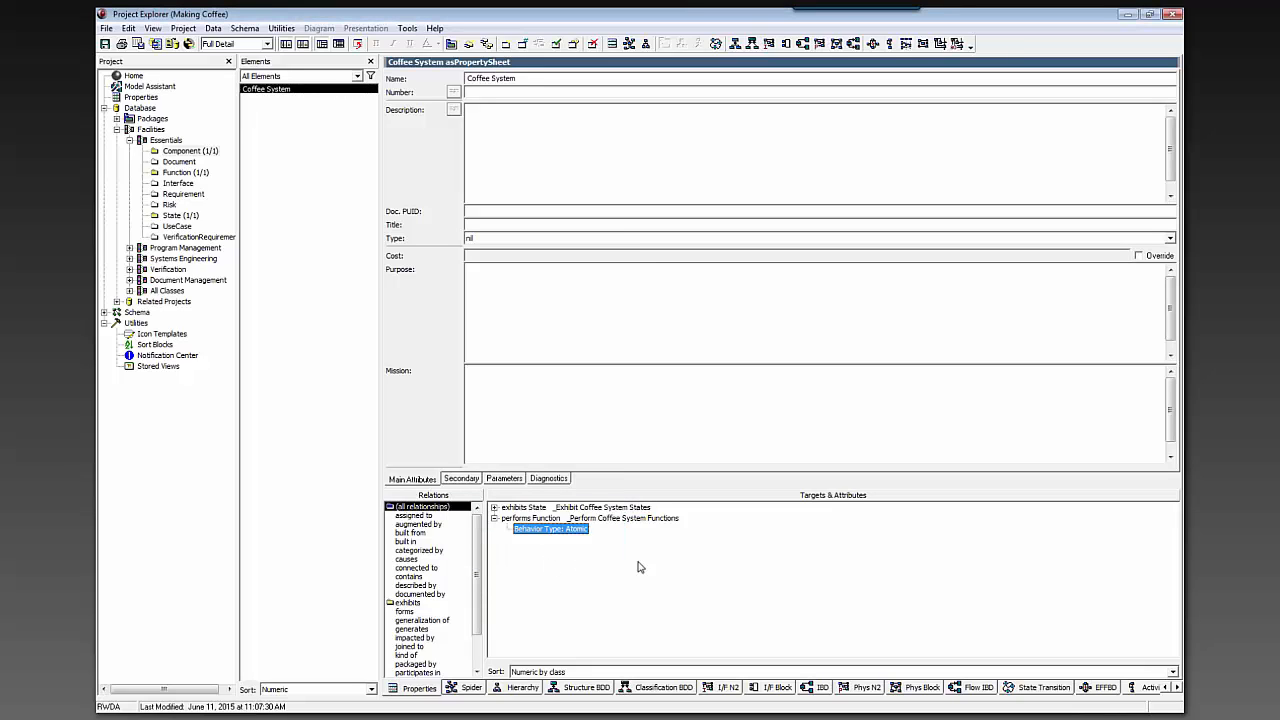
Step: Try to open Coffee System's activity diagram, and set the performed function's behavior type back to Integrated (Root)
{"action": "left_click", "coordinate": [1141, 691]}
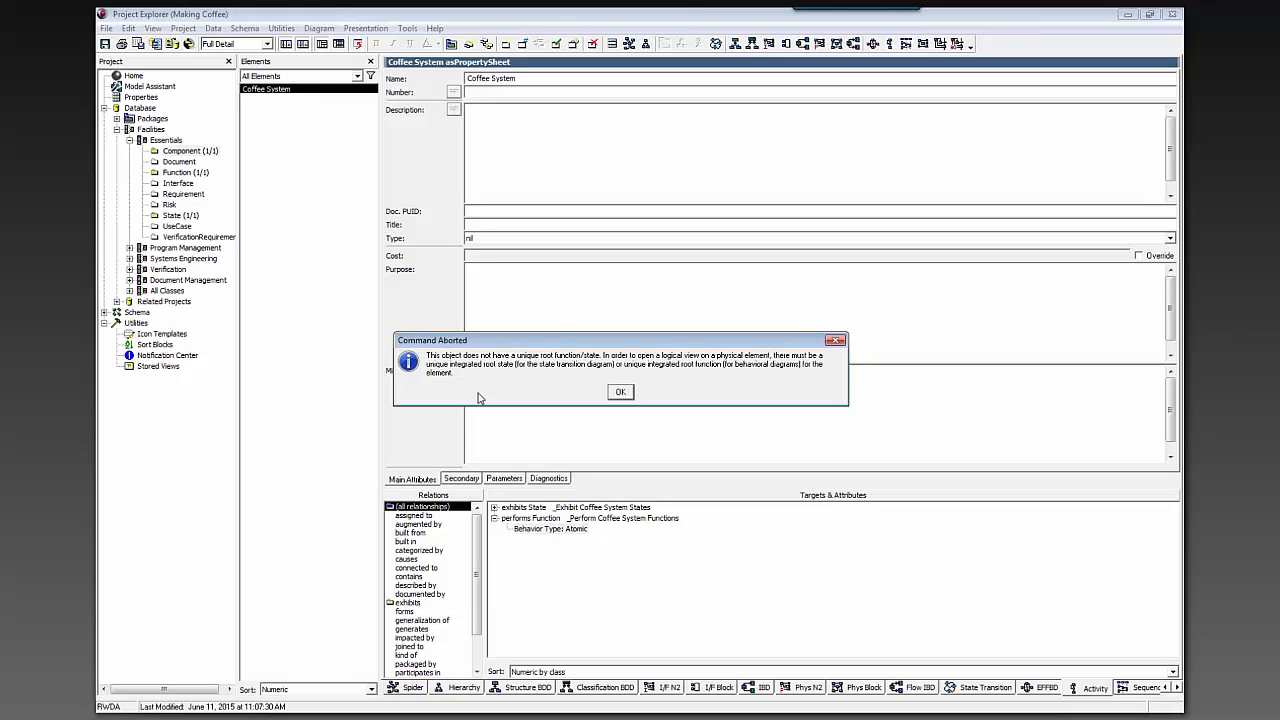
{"action": "left_click", "coordinate": [620, 392]}
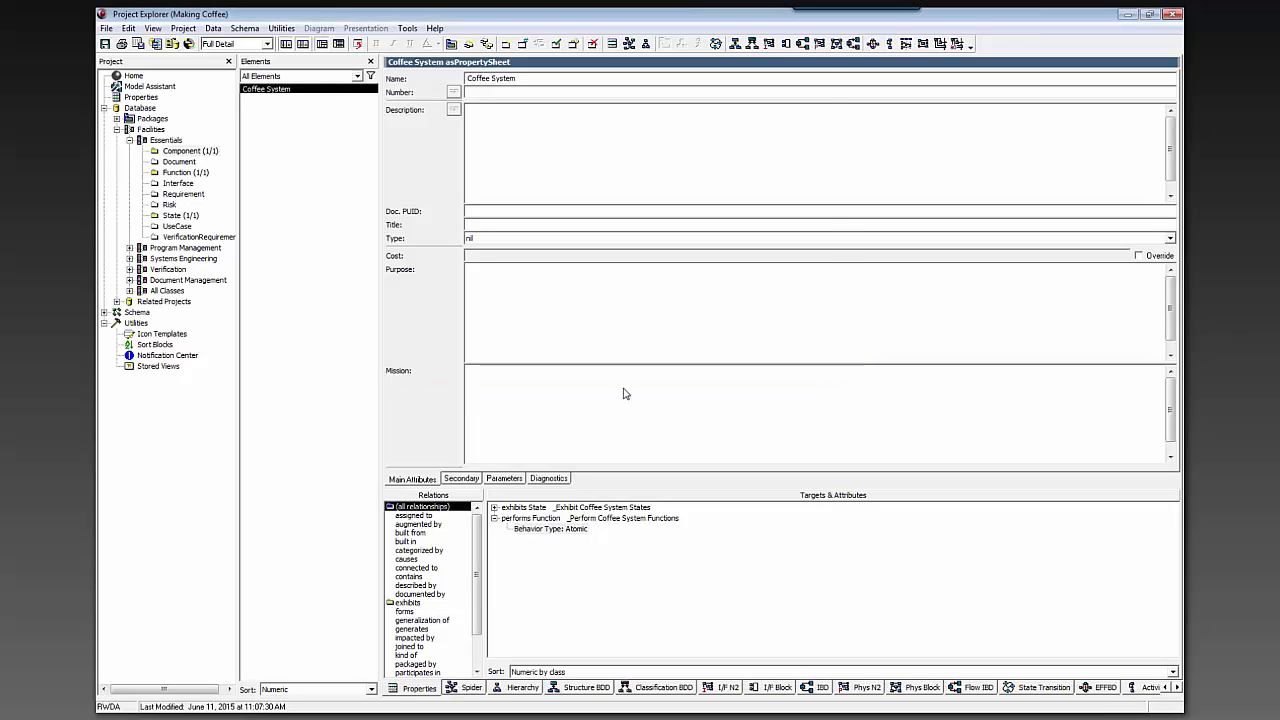
{"action": "double_click", "coordinate": [556, 529]}
{"action": "left_click", "coordinate": [551, 518]}
{"action": "left_click", "coordinate": [530, 540]}
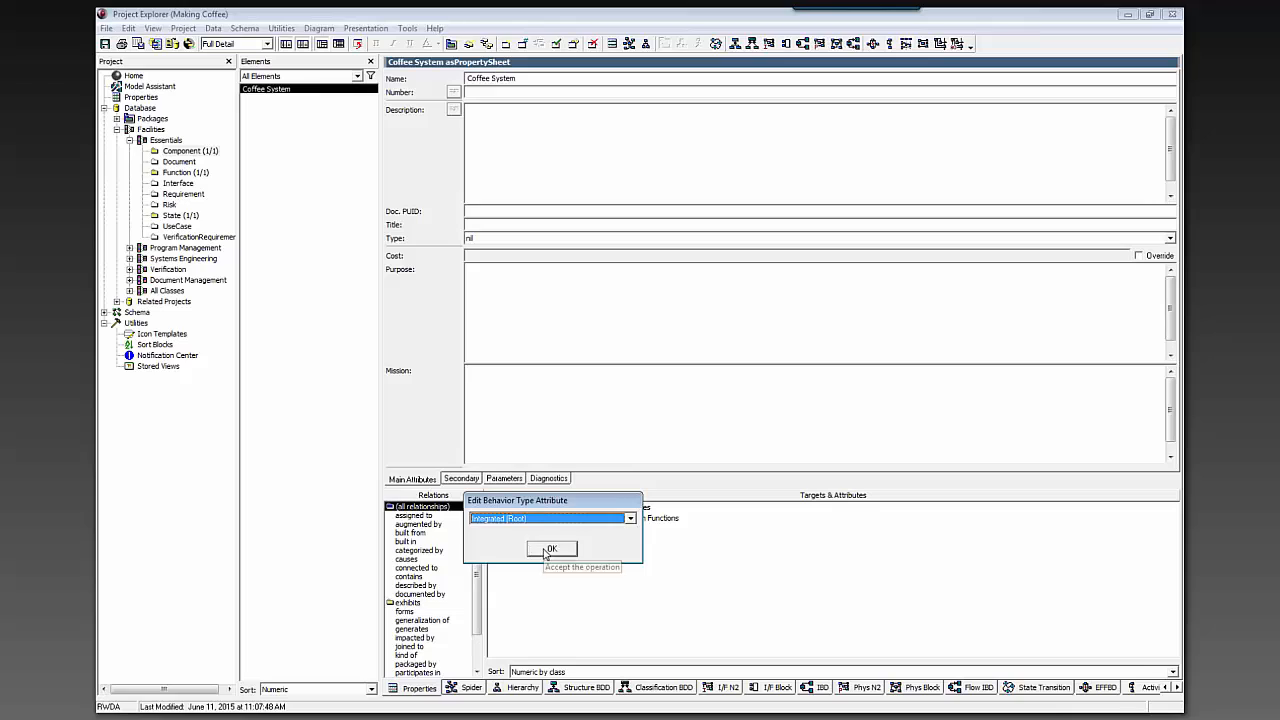
{"action": "left_click", "coordinate": [545, 554]}
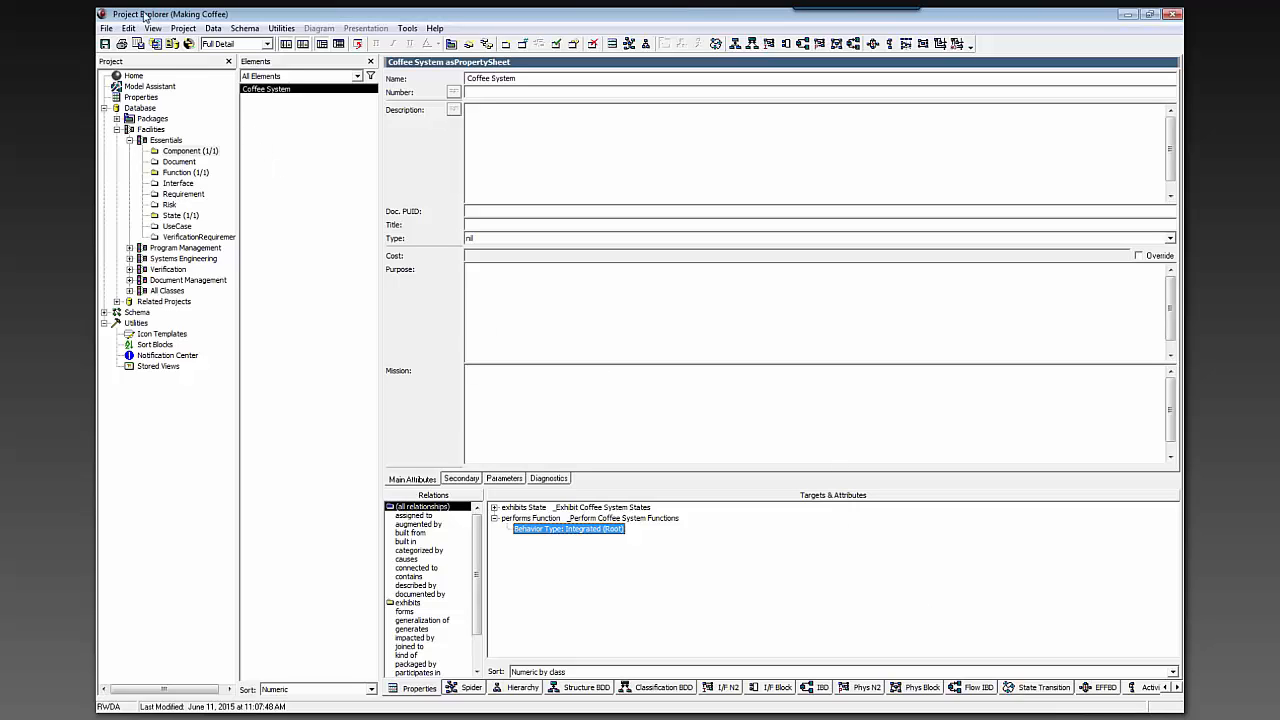
Step: Open the project Making Coffee 1 from the local repository
{"action": "left_click", "coordinate": [183, 28]}
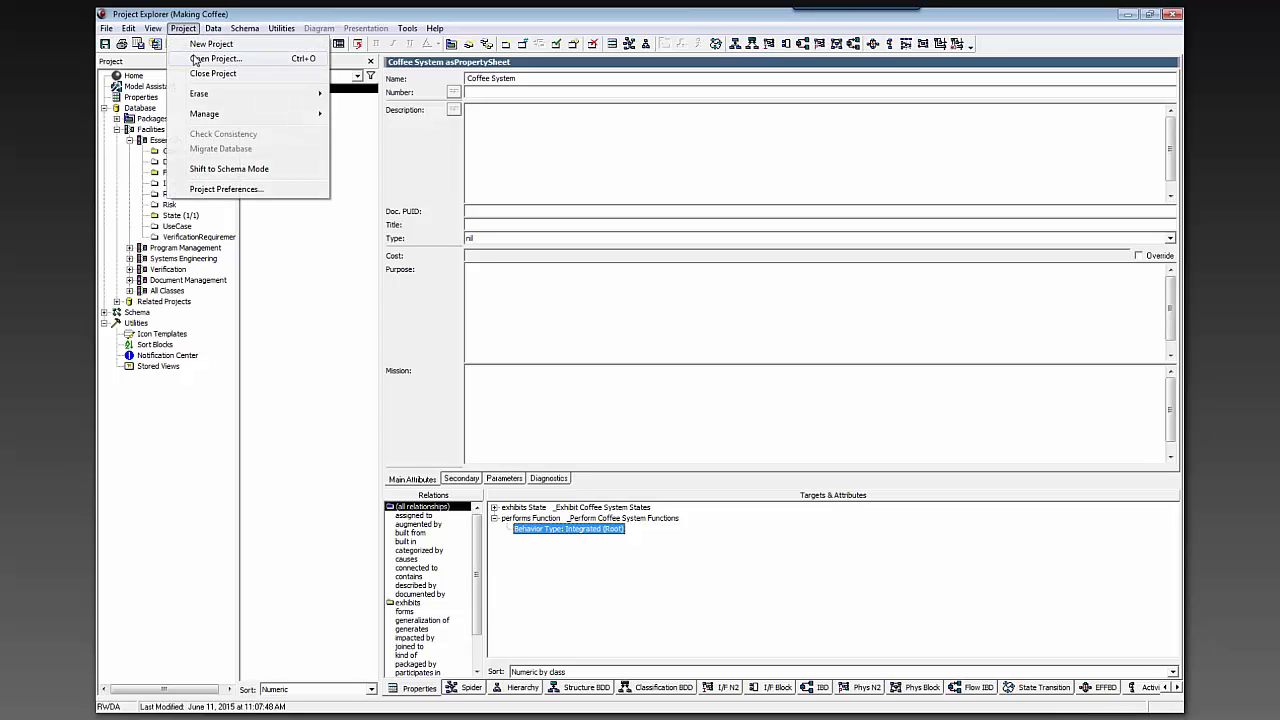
{"action": "left_click", "coordinate": [195, 60]}
{"action": "left_click", "coordinate": [197, 57]}
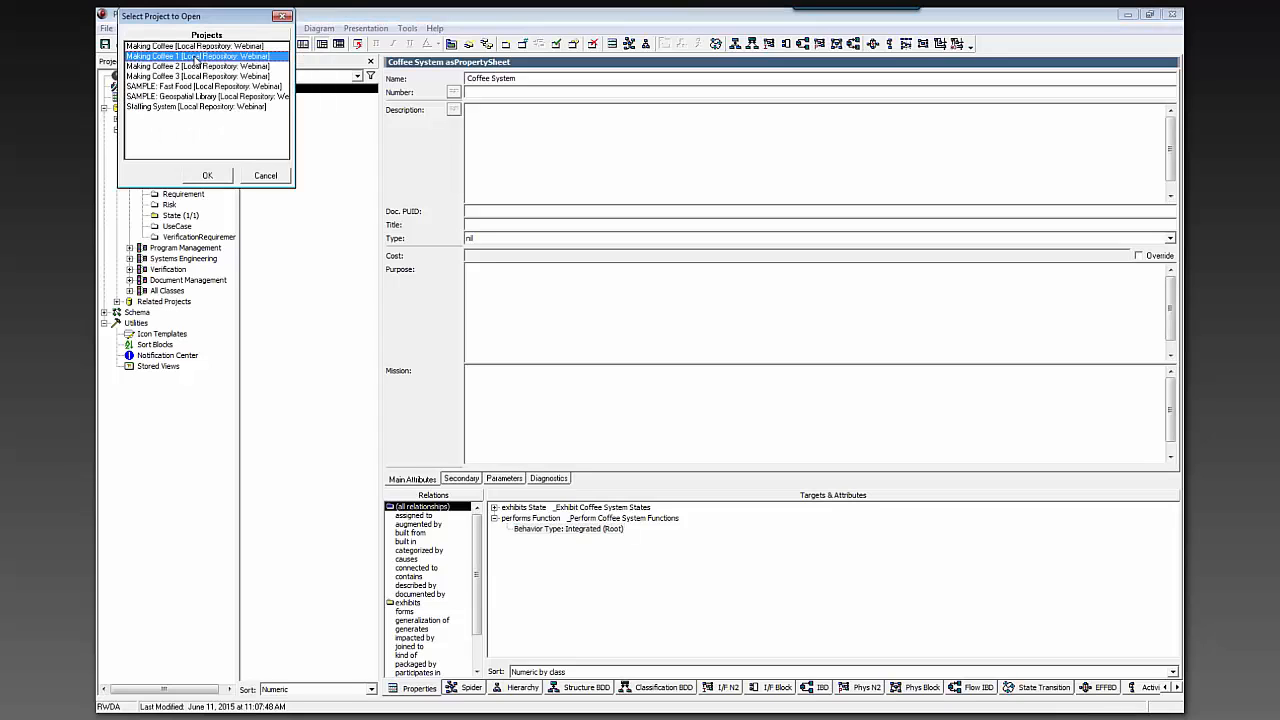
{"action": "left_click", "coordinate": [227, 177]}
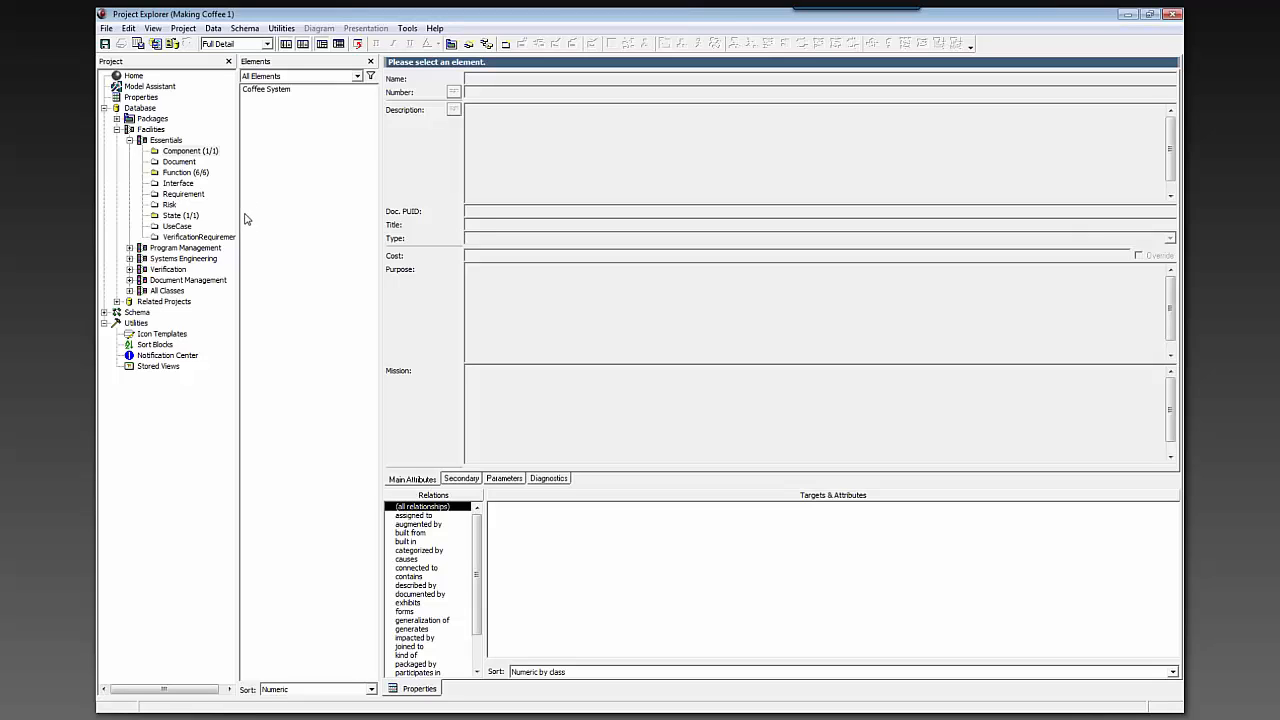
Step: Open the activity diagram of the _Perform Coffee System Functions function
{"action": "left_click", "coordinate": [183, 170]}
{"action": "left_click", "coordinate": [277, 91]}
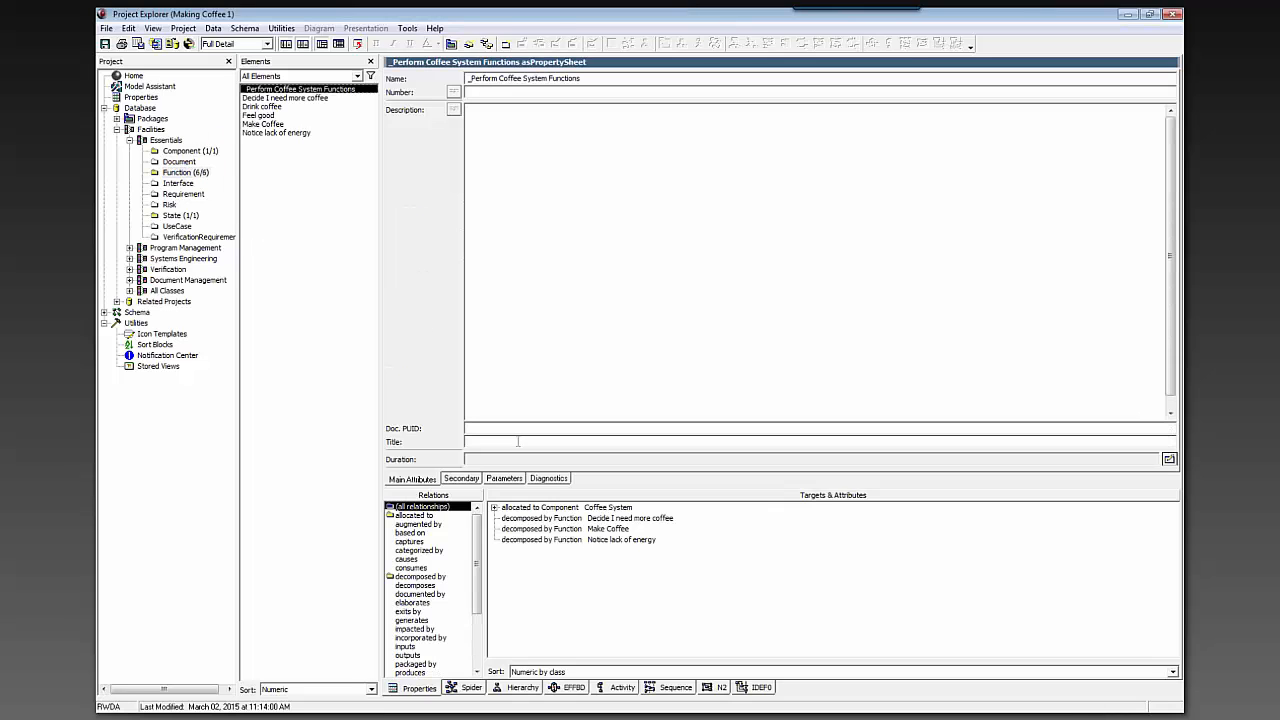
{"action": "left_click", "coordinate": [633, 688]}
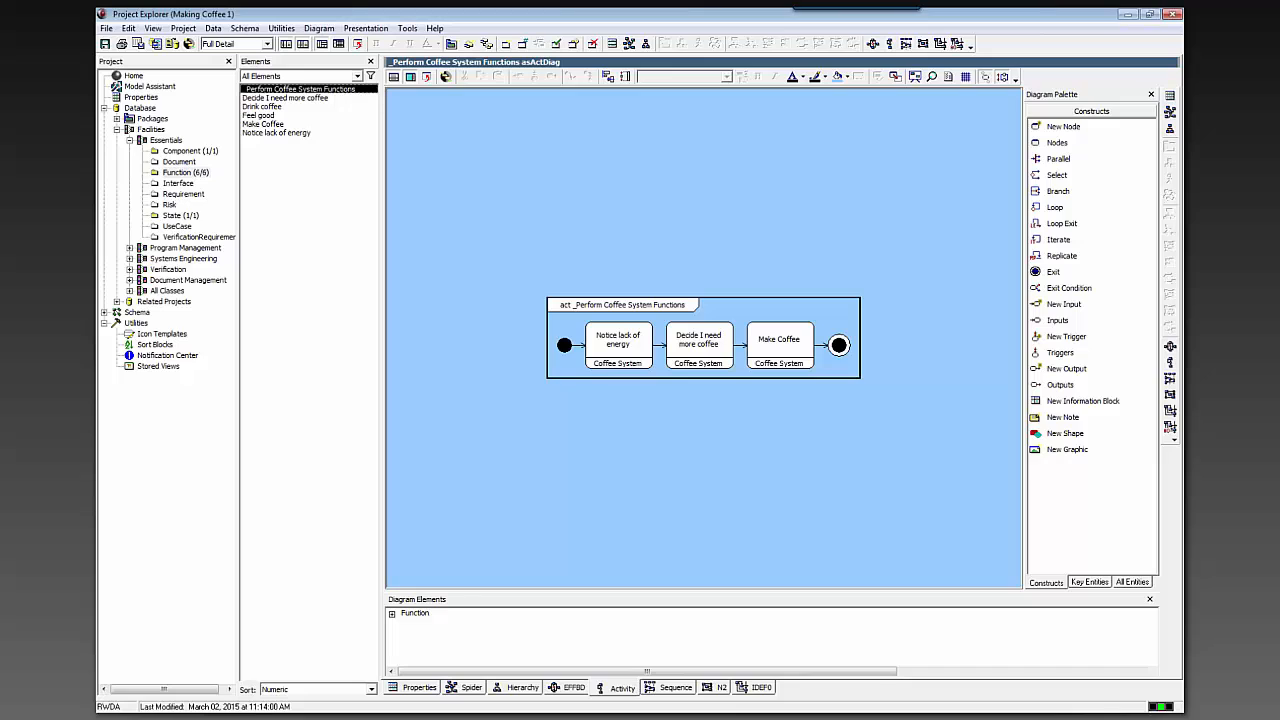
Step: Add the existing functions Drink coffee and Feel good, in that order, after Make Coffee in the activity diagram
{"action": "left_click", "coordinate": [1092, 583]}
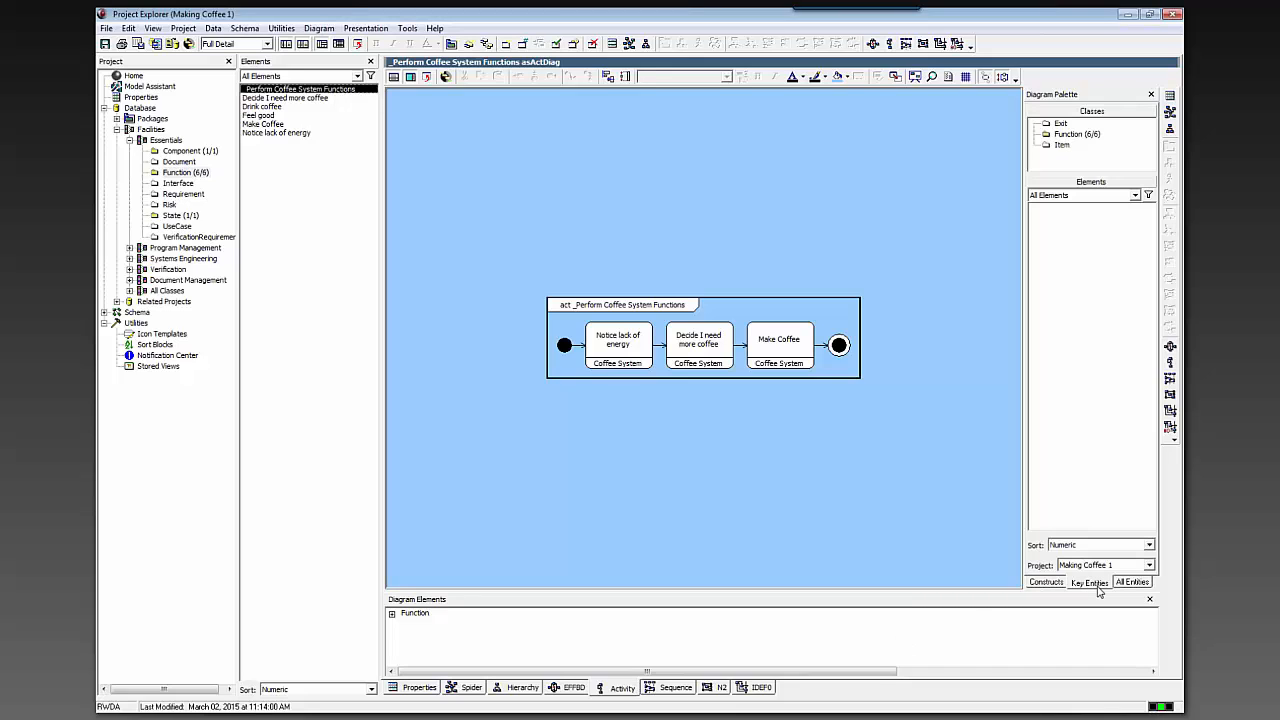
{"action": "left_click", "coordinate": [1066, 136]}
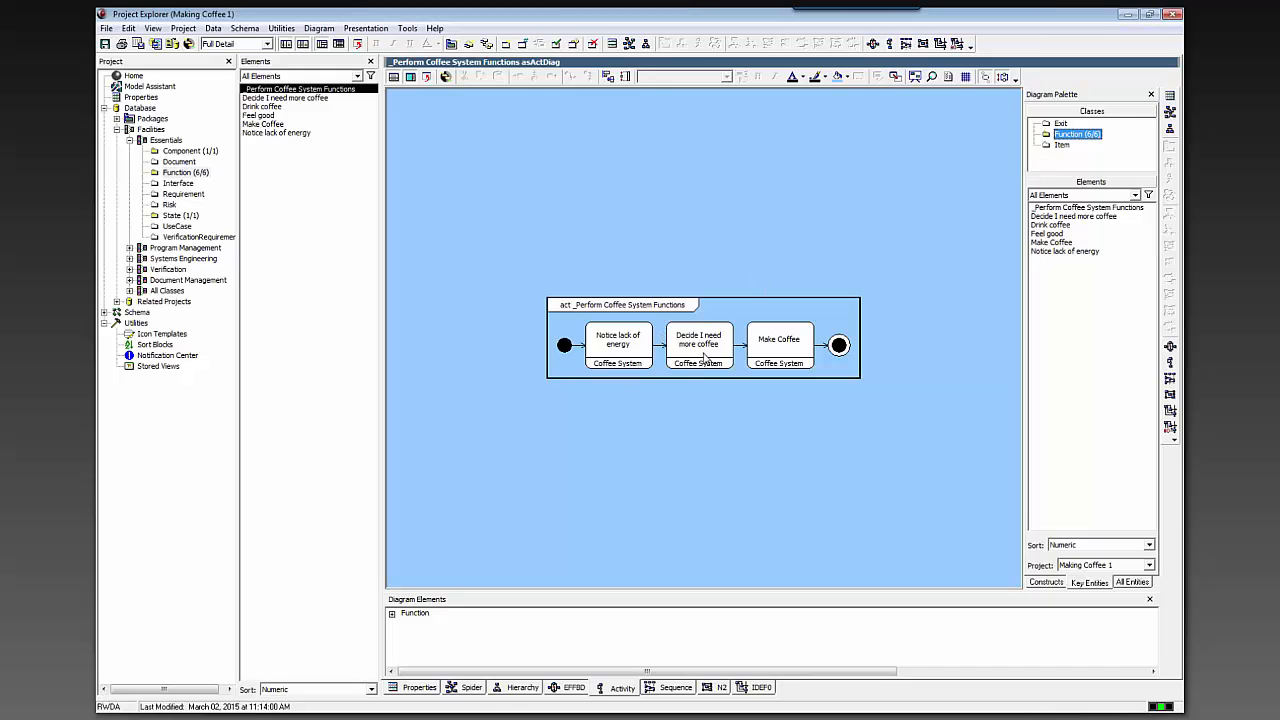
{"action": "left_click_drag", "start_coordinate": [1050, 226], "coordinate": [814, 351]}
{"action": "left_click", "coordinate": [1038, 236]}
{"action": "left_click_drag", "start_coordinate": [1038, 240], "coordinate": [860, 350]}
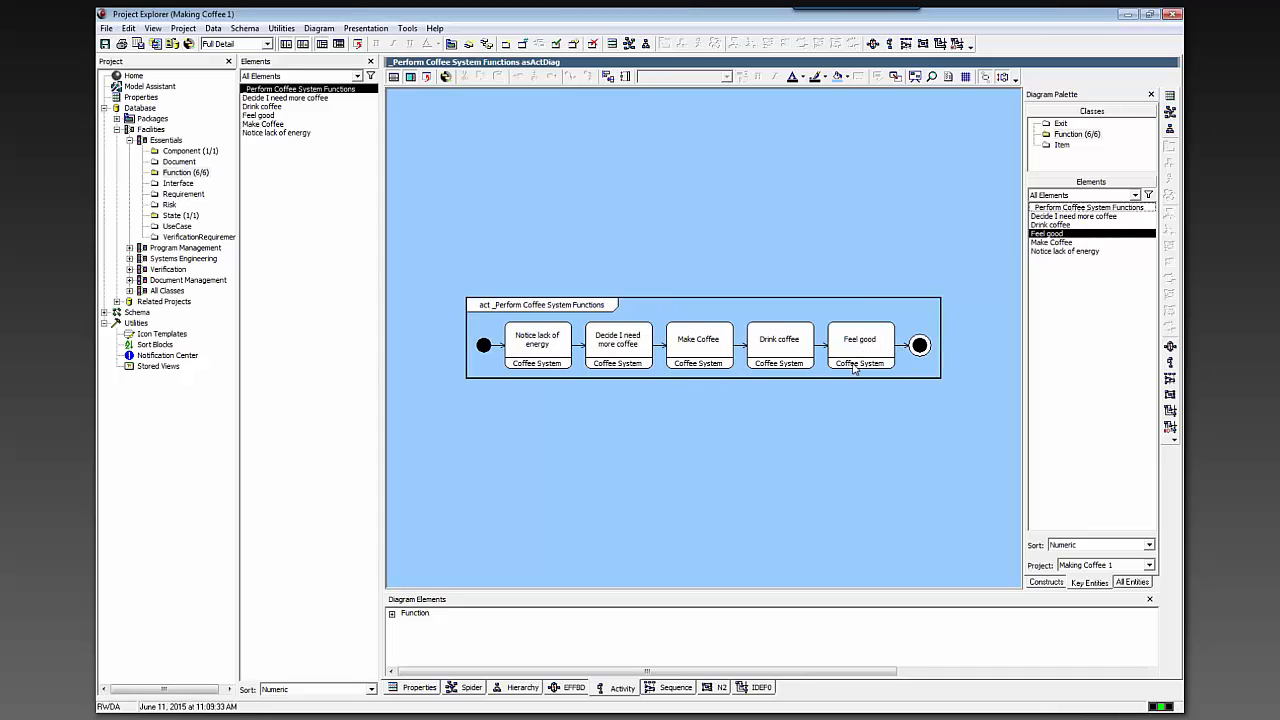
Step: Examine the Feel good function's property sheet and its relationships, and close the sheet
{"action": "left_click", "coordinate": [866, 340]}
{"action": "double_click", "coordinate": [866, 340]}
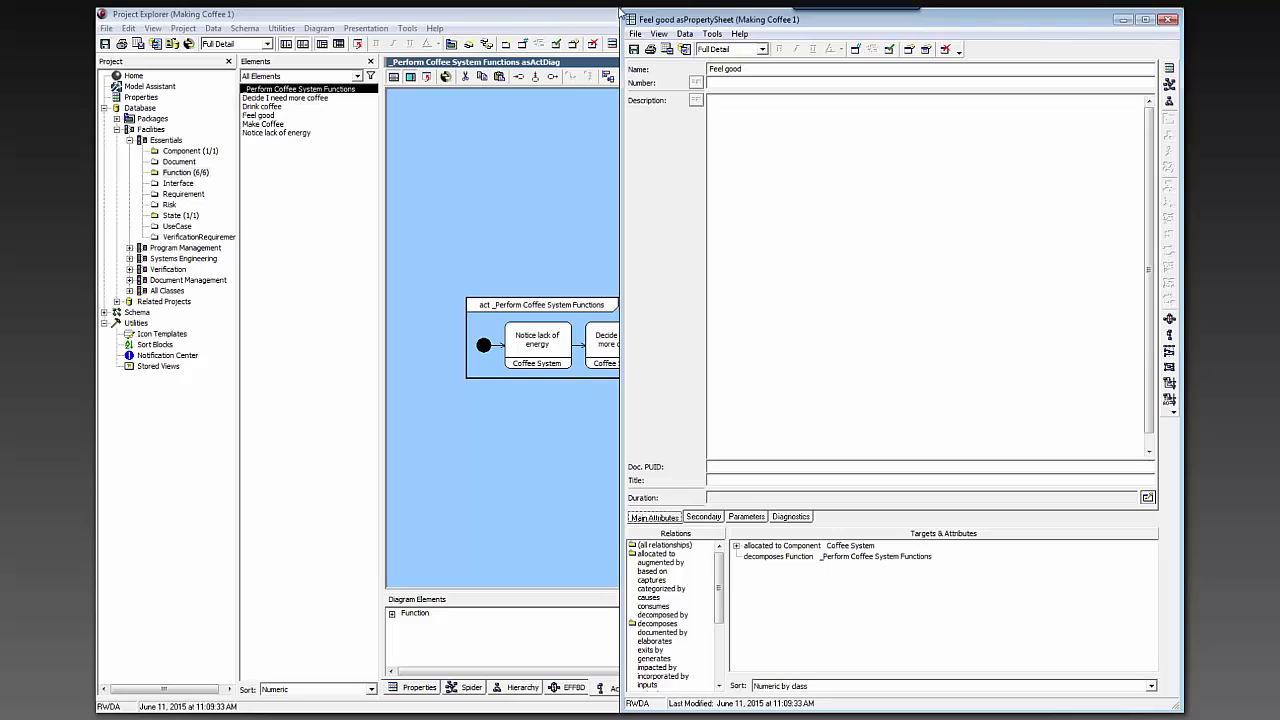
{"action": "left_click", "coordinate": [1166, 20]}
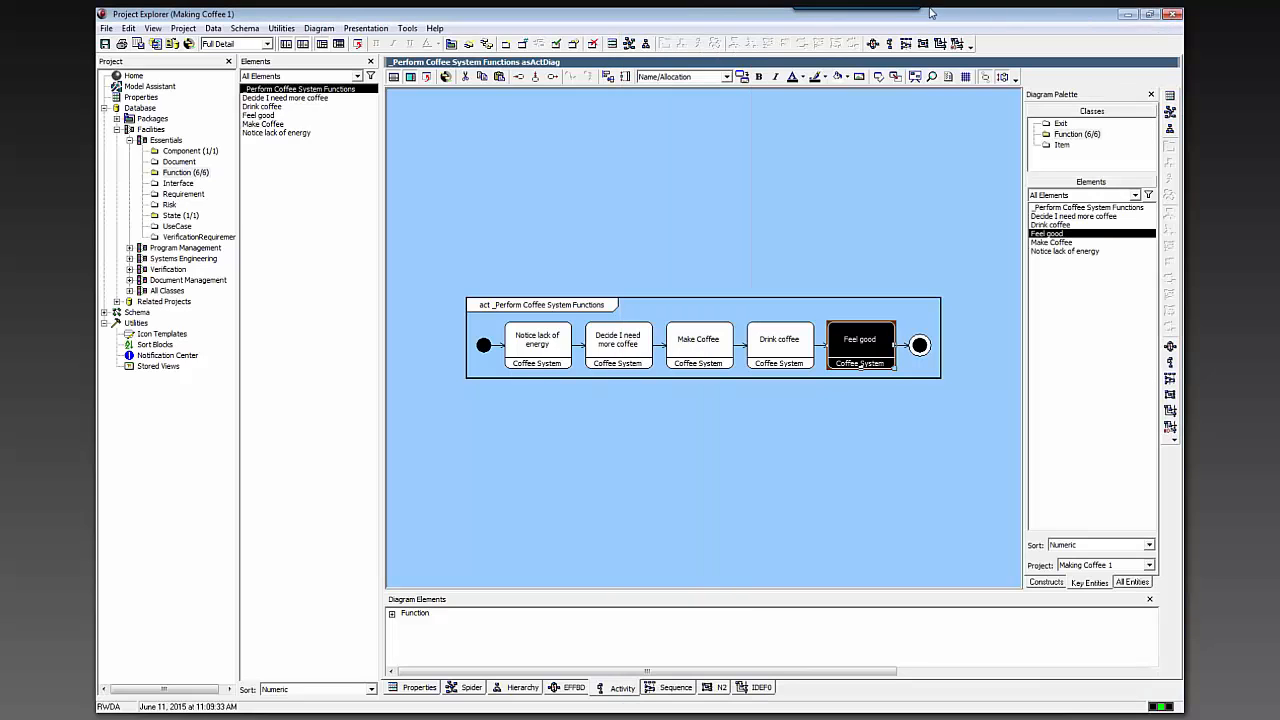
Step: Open the project Making Coffee 2 from the local repository
{"action": "left_click", "coordinate": [183, 28]}
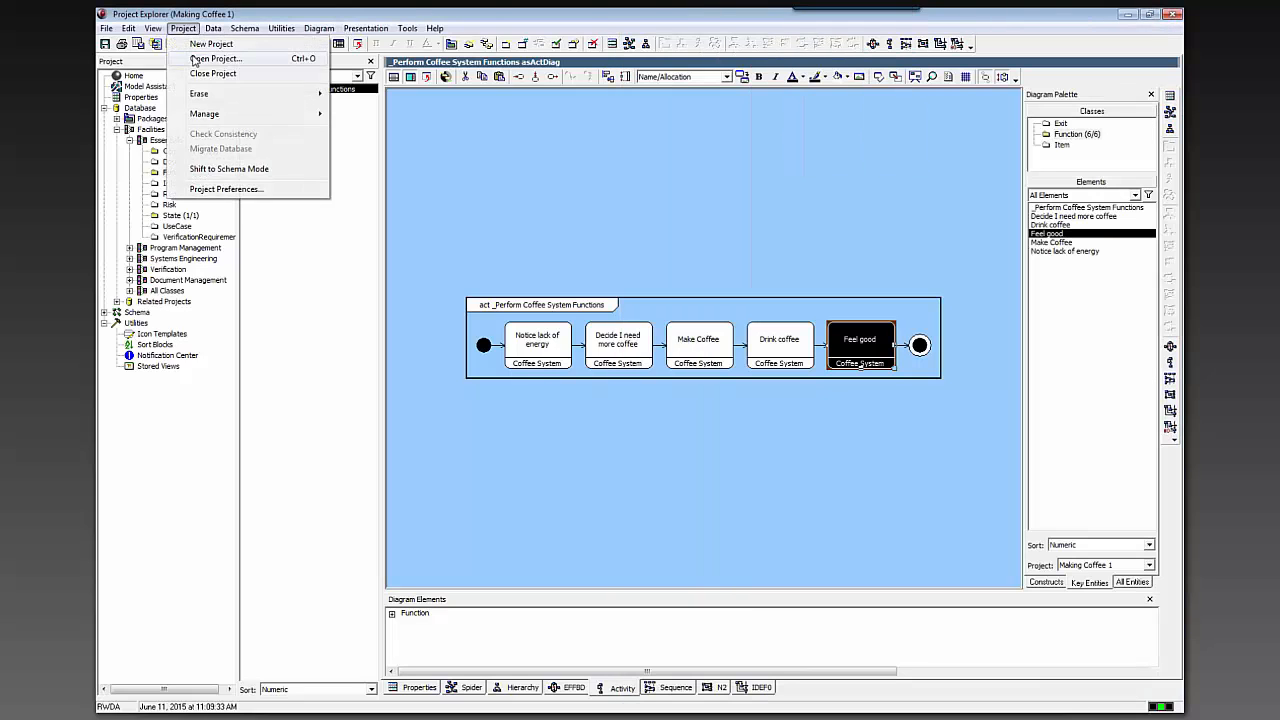
{"action": "left_click", "coordinate": [195, 57]}
{"action": "left_click", "coordinate": [193, 66]}
{"action": "left_click", "coordinate": [220, 178]}
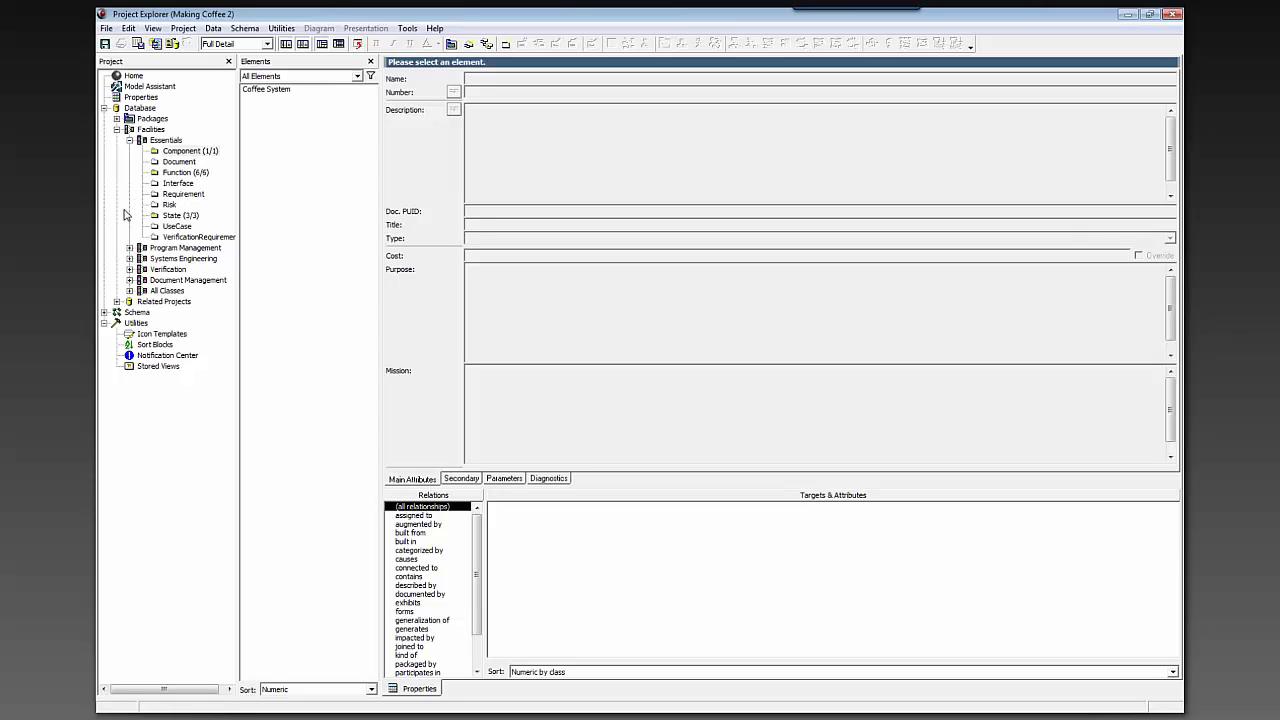
Step: Open the state transition diagram of _Exhibit Coffee System States and add the existing states Feel Sluggish and Feel Good
{"action": "left_click", "coordinate": [181, 215]}
{"action": "left_click", "coordinate": [557, 689]}
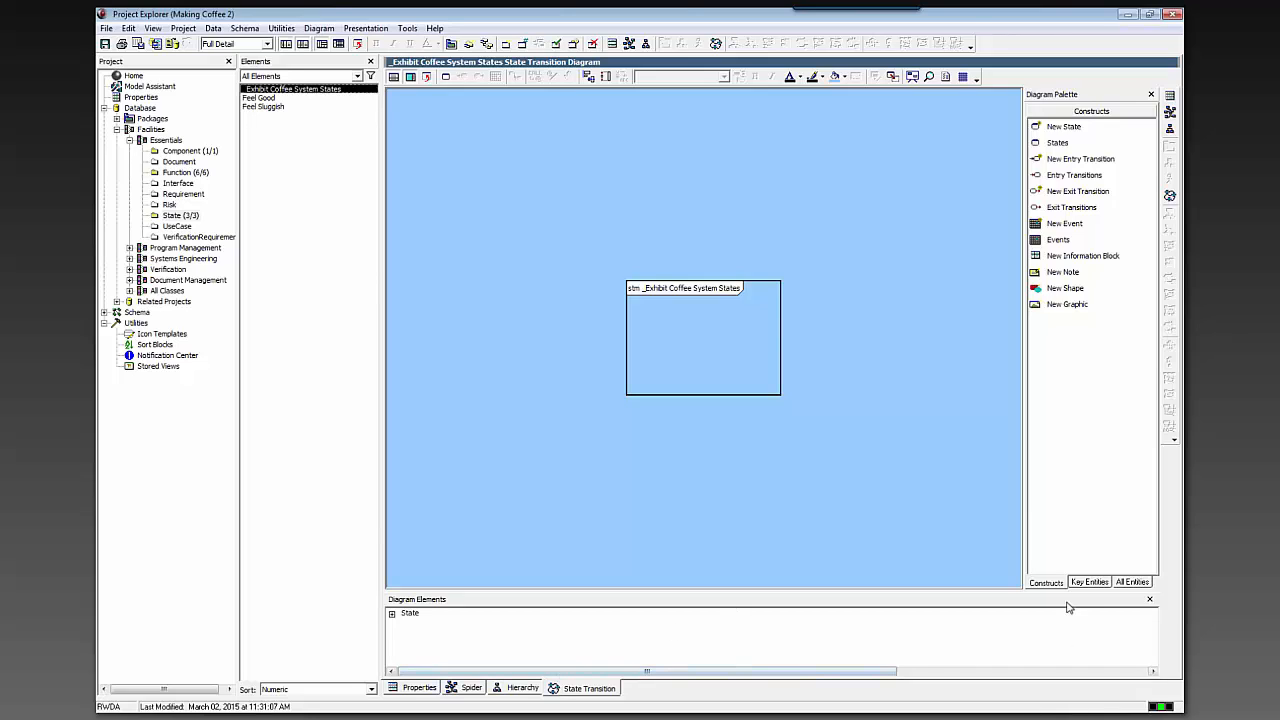
{"action": "left_click", "coordinate": [1089, 583]}
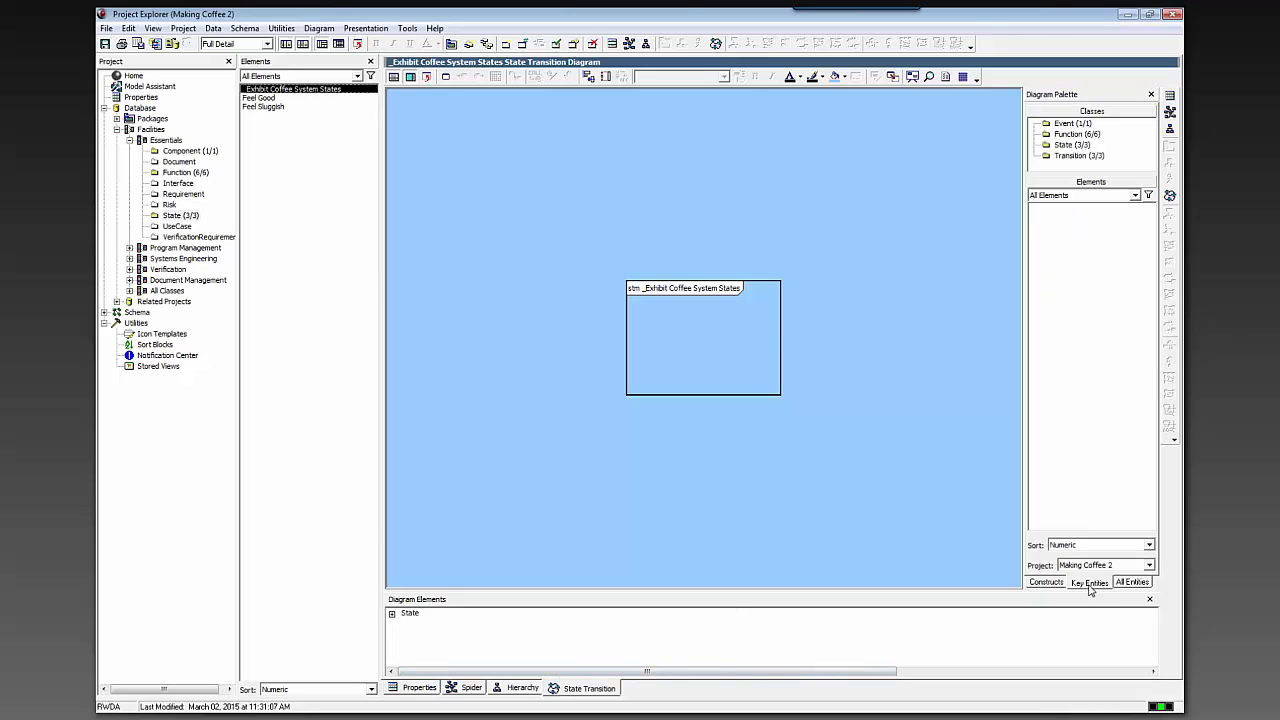
{"action": "left_click", "coordinate": [1080, 146]}
{"action": "left_click_drag", "start_coordinate": [1050, 225], "coordinate": [659, 326]}
{"action": "left_click_drag", "start_coordinate": [1050, 216], "coordinate": [790, 415]}
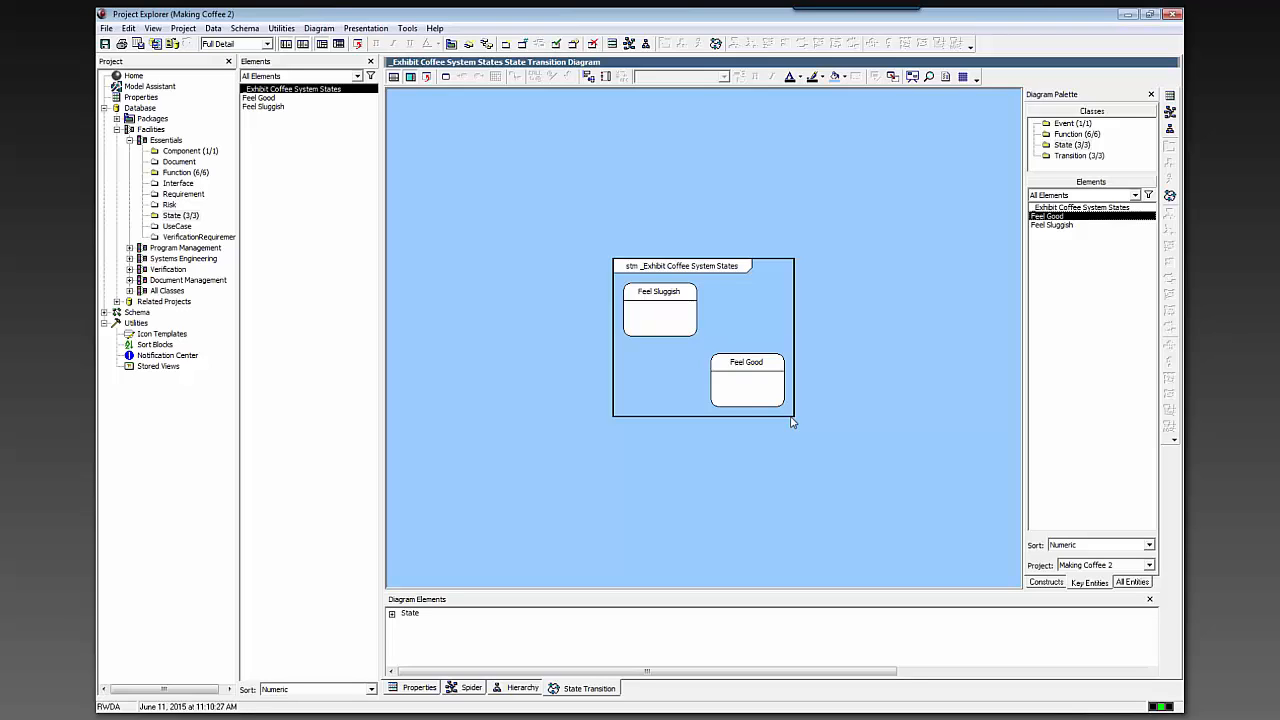
Step: Examine the Feel Good state's relationships and the behavior type of its exhibited by relation in the property sheet, and close the sheet
{"action": "double_click", "coordinate": [745, 395]}
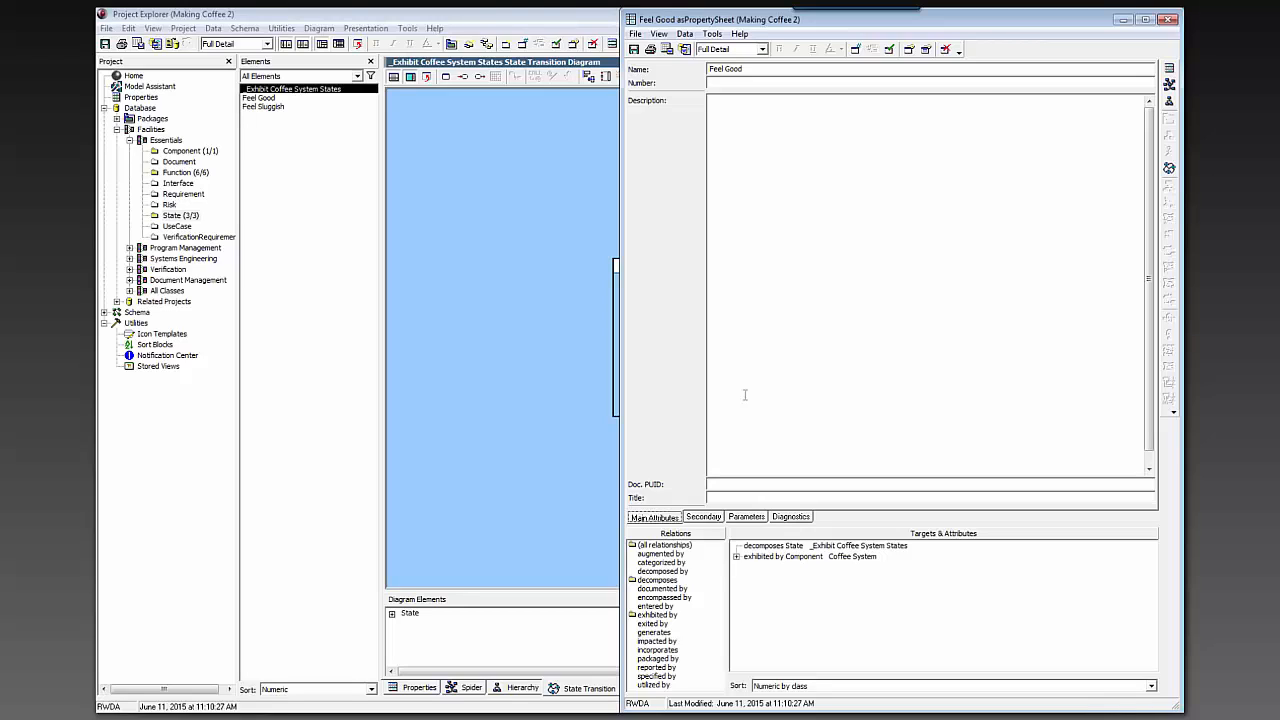
{"action": "left_click", "coordinate": [736, 557]}
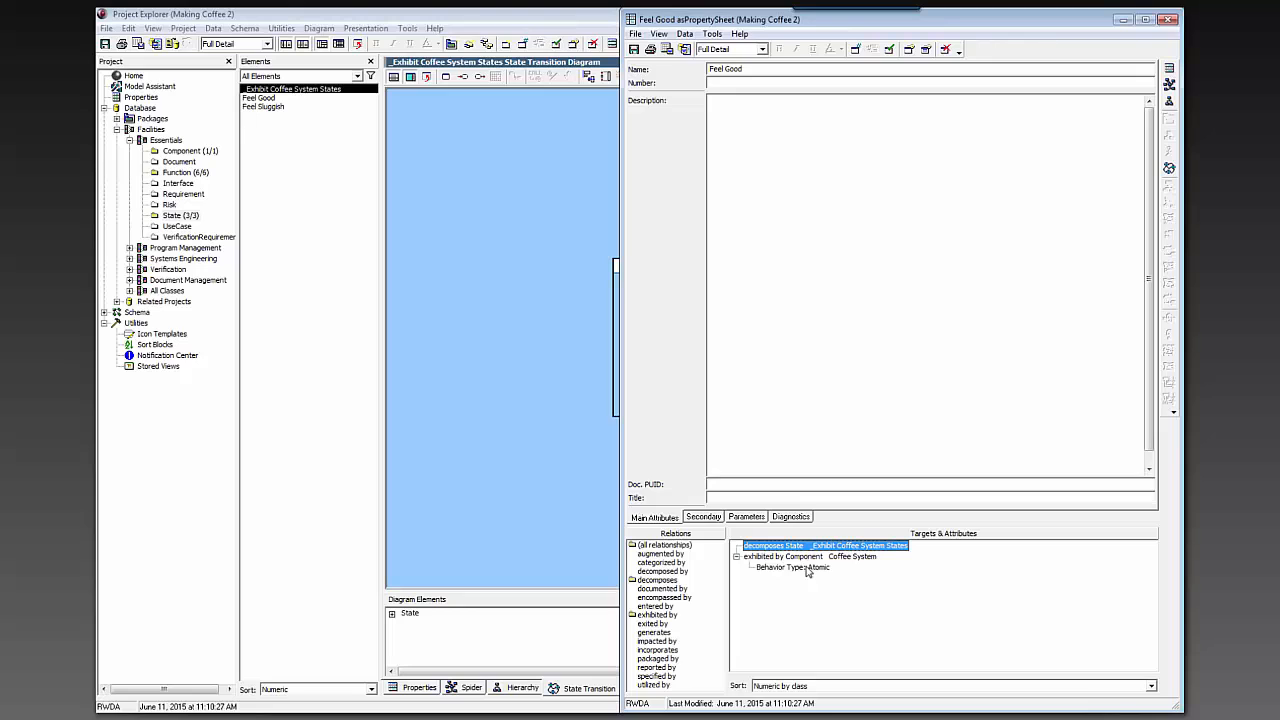
{"action": "left_click", "coordinate": [1167, 21]}
Step: Open the project Making Coffee 3 from the local repository
{"action": "left_click", "coordinate": [183, 28]}
{"action": "left_click", "coordinate": [191, 59]}
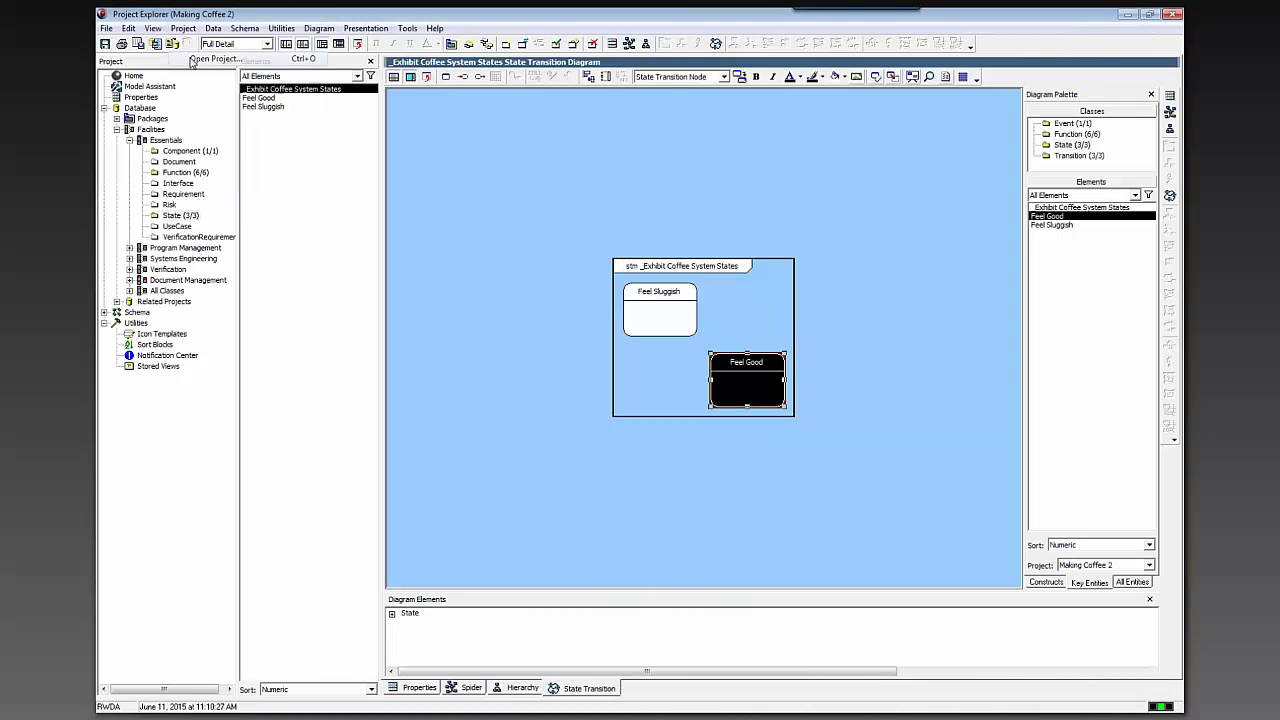
{"action": "left_click", "coordinate": [190, 76]}
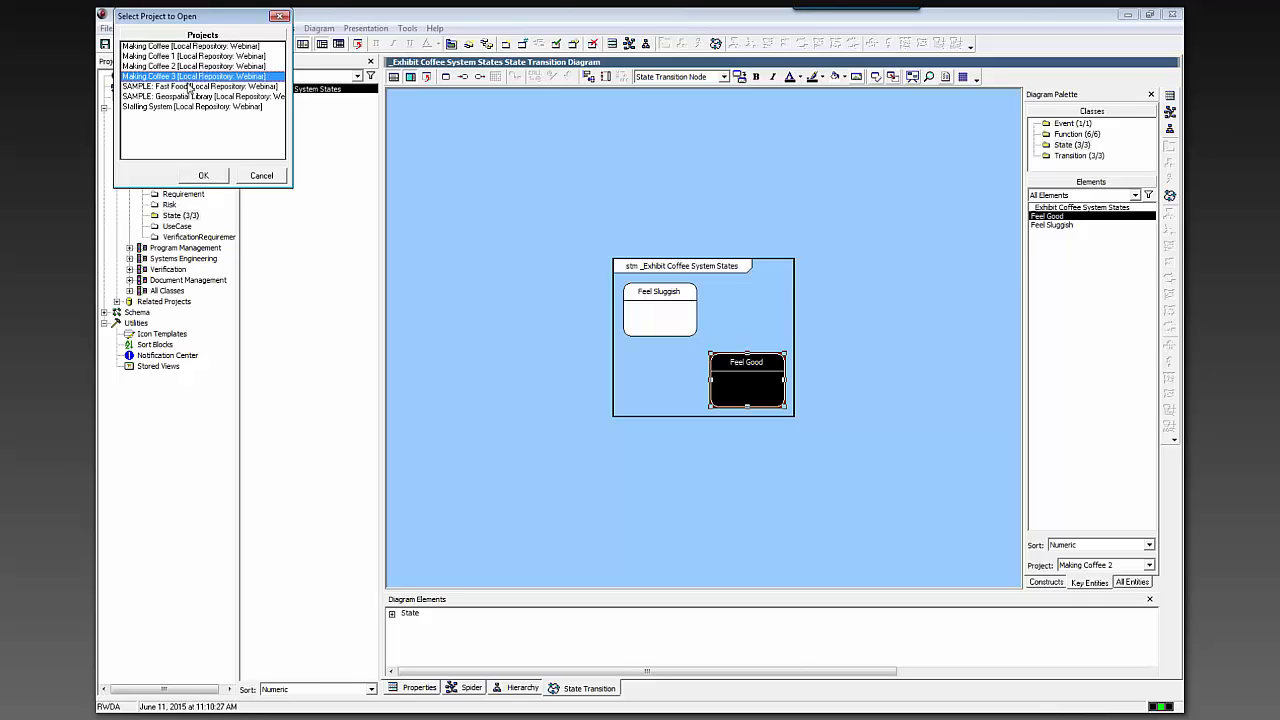
{"action": "left_click", "coordinate": [212, 176]}
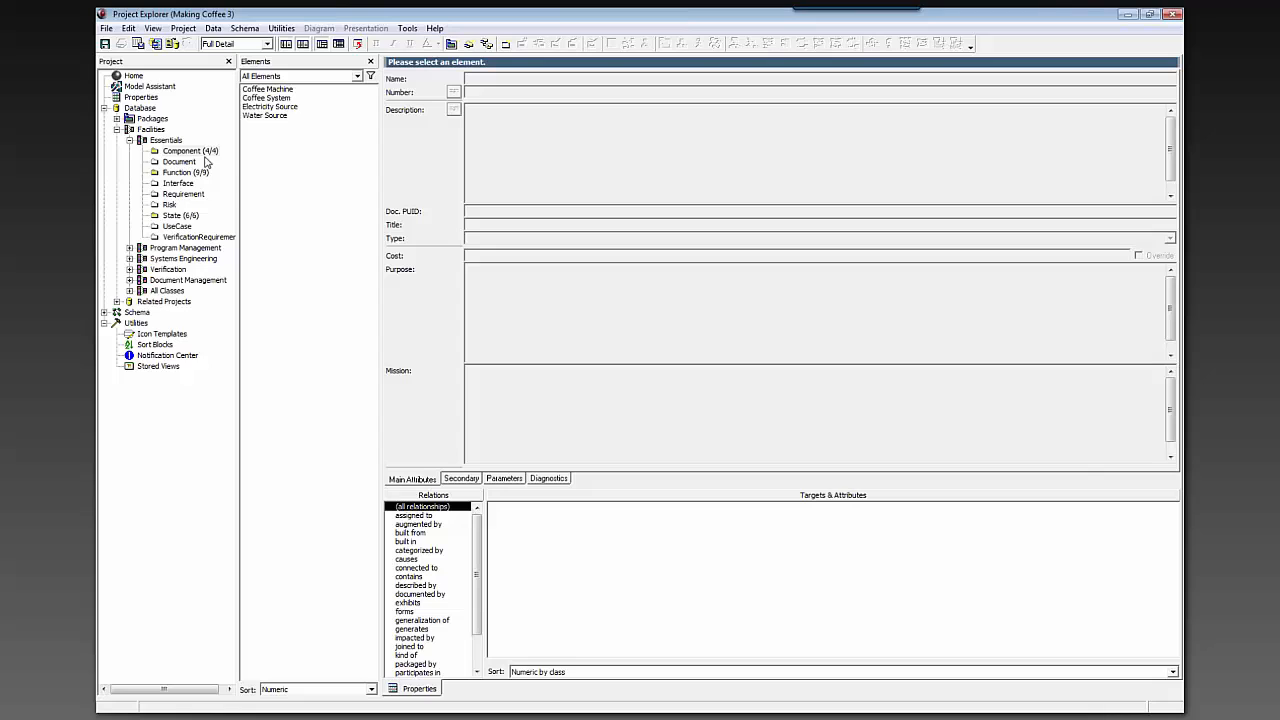
Step: Show the sequence diagram of the _Perform Coffee System Functions function
{"action": "left_click", "coordinate": [190, 174]}
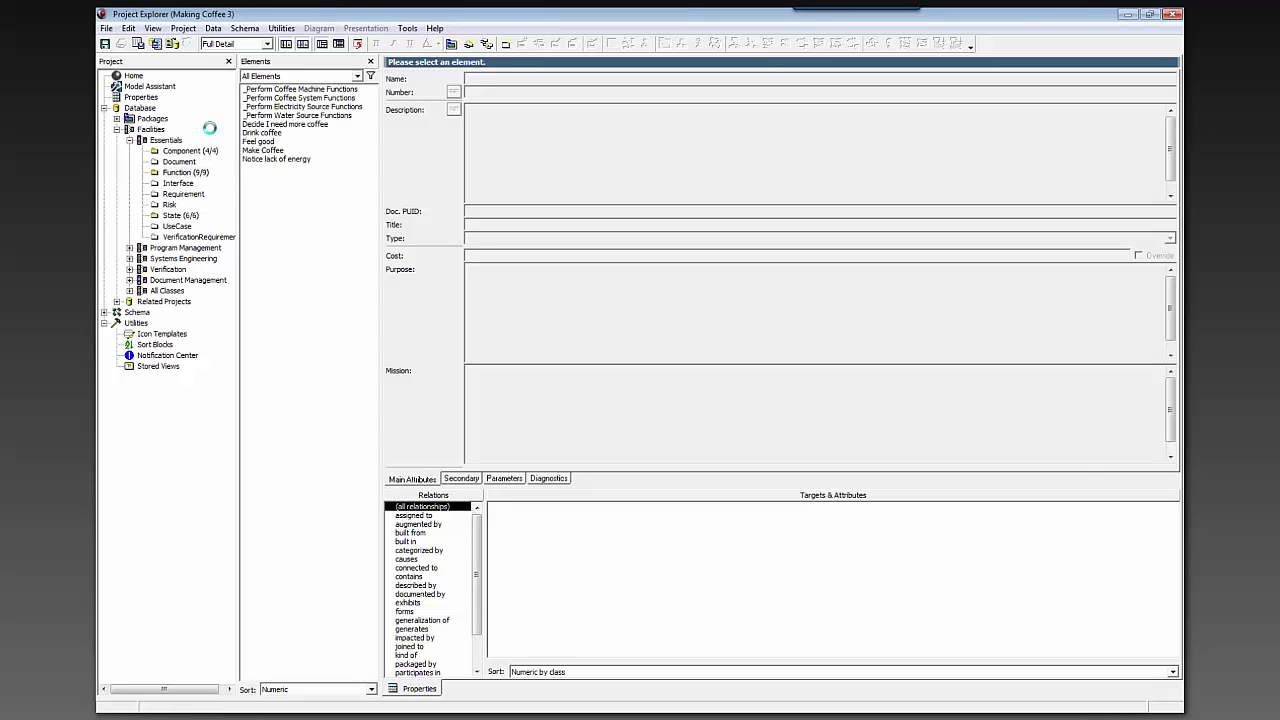
{"action": "left_click", "coordinate": [255, 98]}
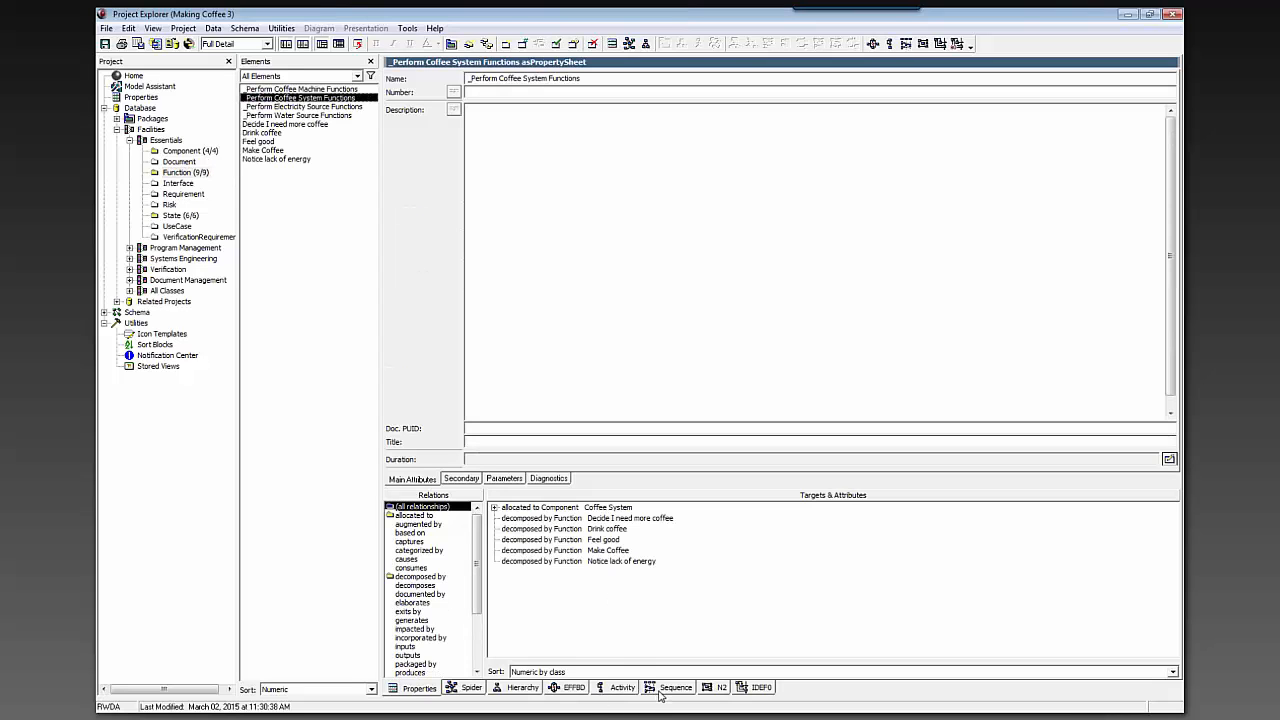
{"action": "left_click", "coordinate": [665, 688]}
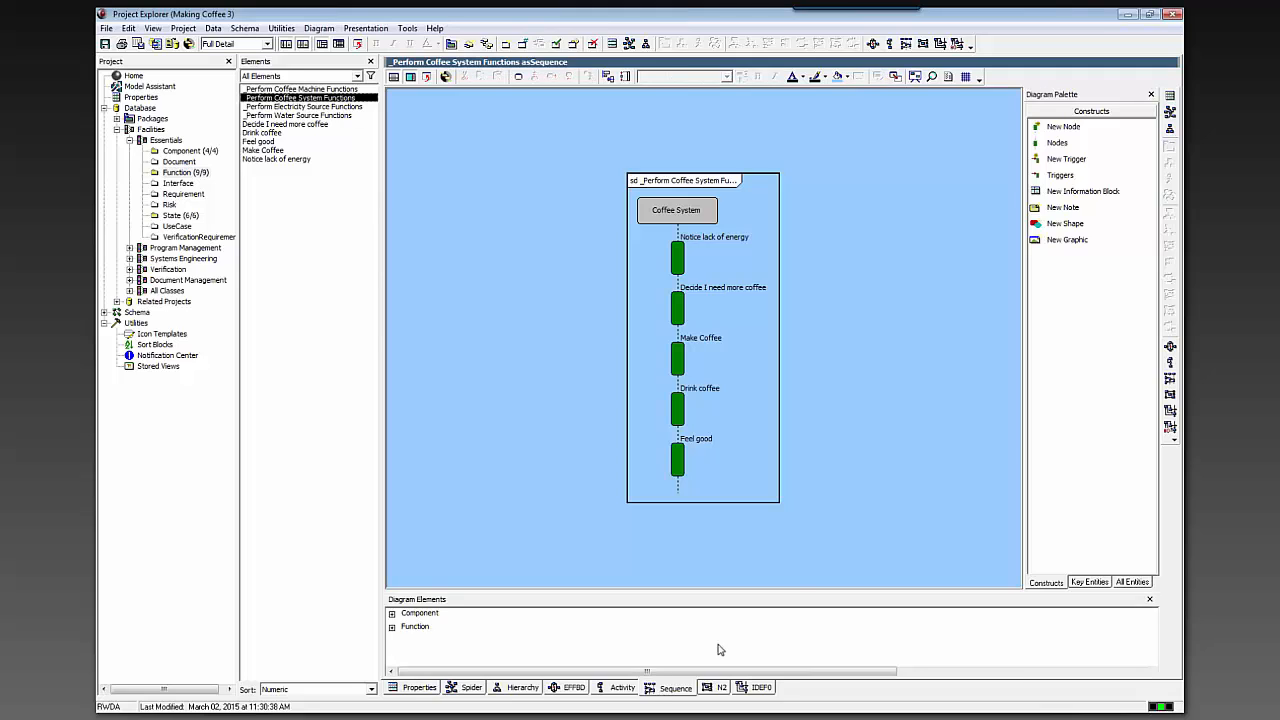
Step: Try to allocate the Make Coffee function to the Coffee Machine component in the sequence diagram, and cancel the new allocation
{"action": "left_click", "coordinate": [1084, 583]}
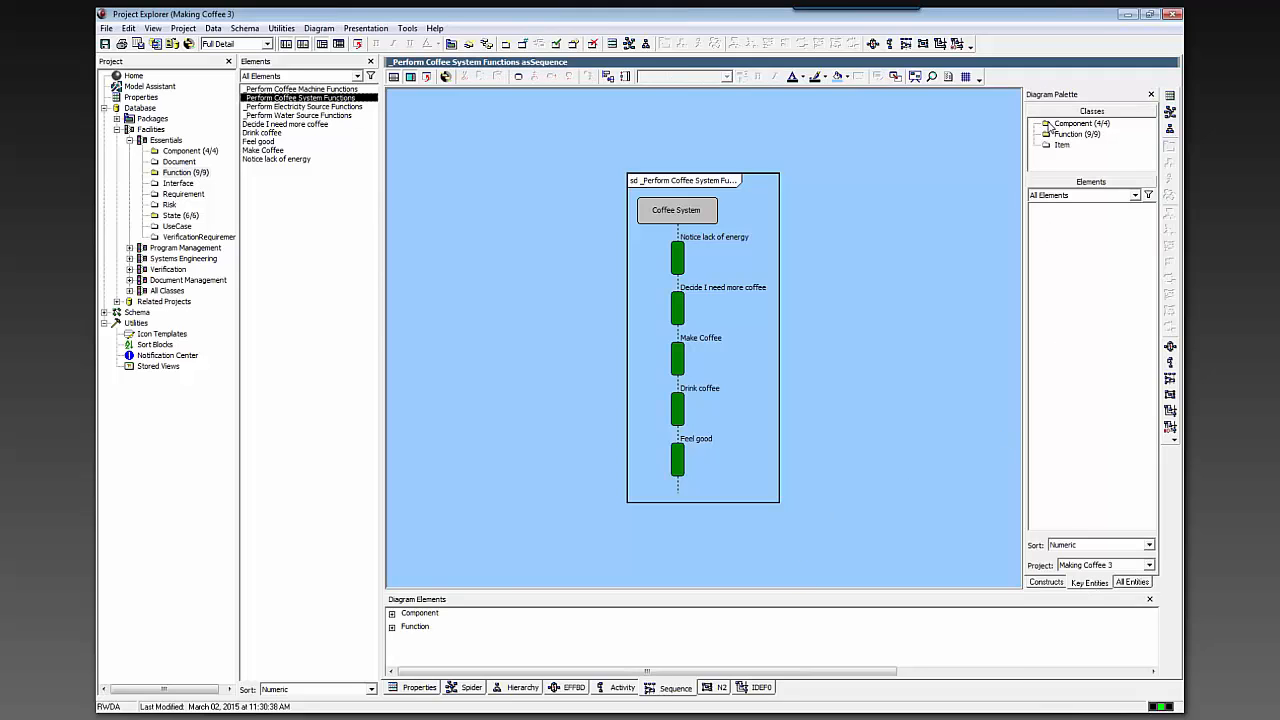
{"action": "left_click", "coordinate": [1047, 124]}
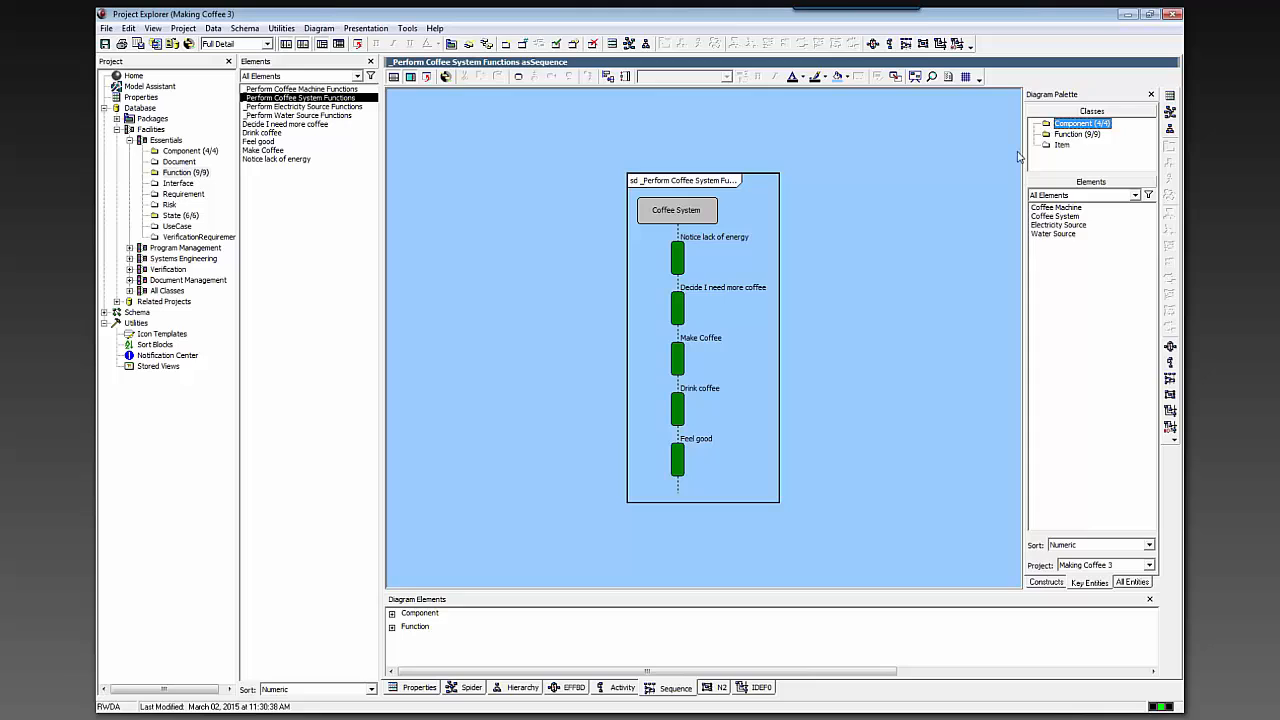
{"action": "left_click", "coordinate": [1058, 208]}
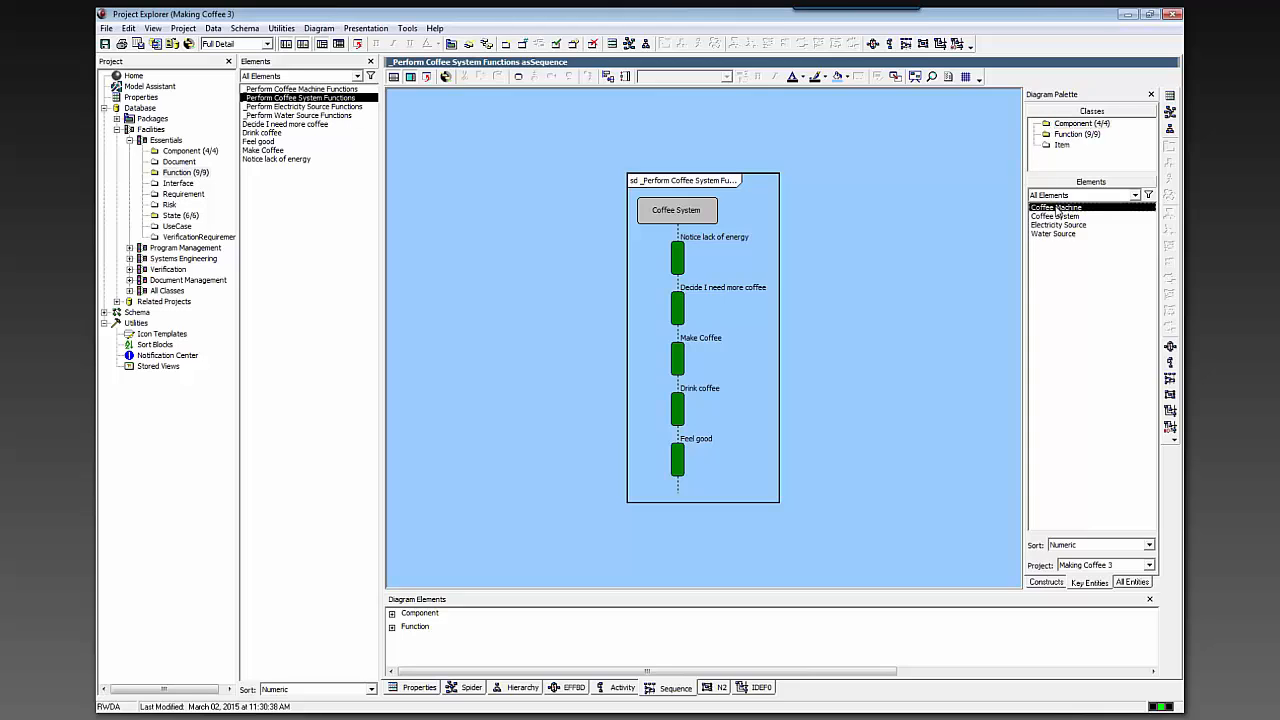
{"action": "left_click_drag", "start_coordinate": [1058, 208], "coordinate": [678, 366]}
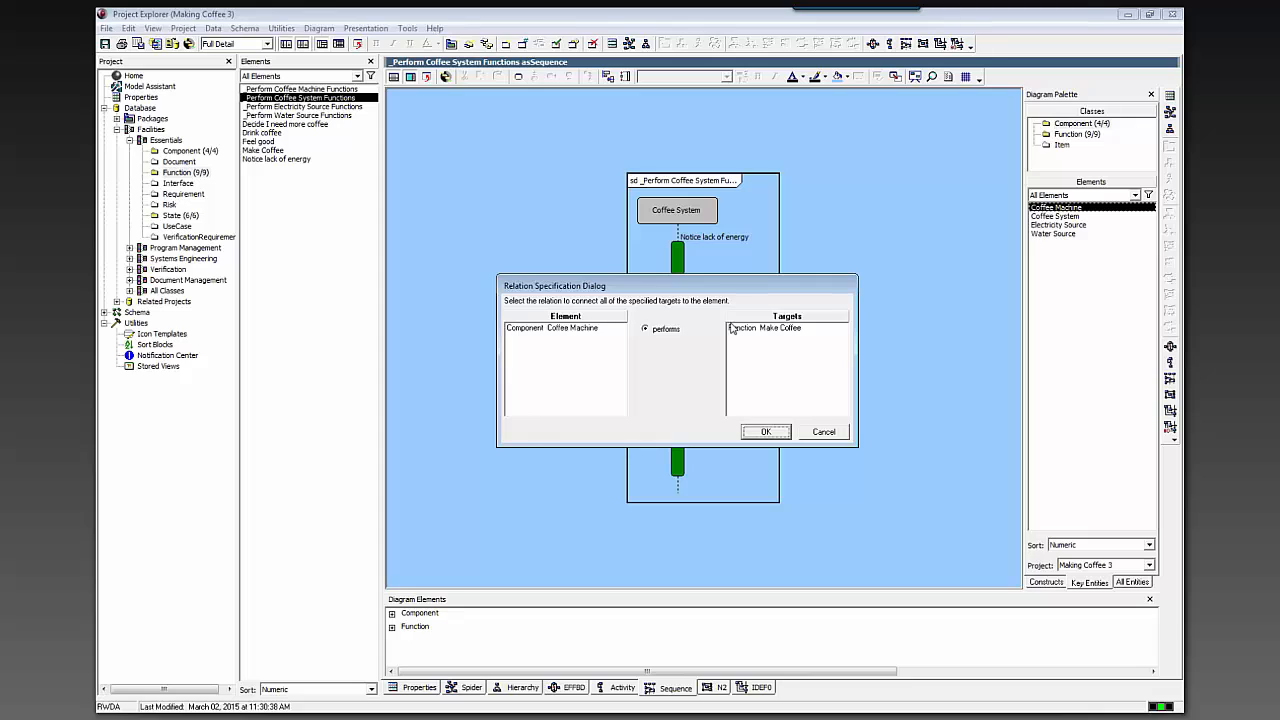
{"action": "left_click", "coordinate": [745, 434]}
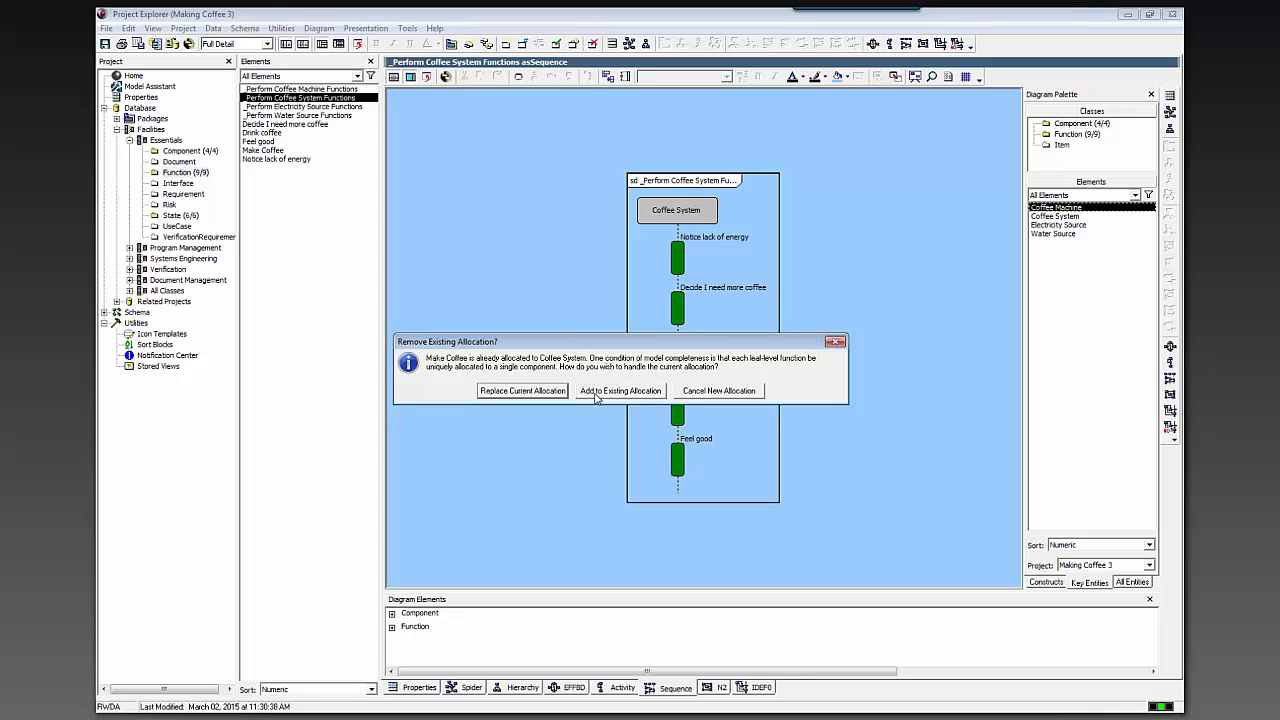
{"action": "left_click", "coordinate": [718, 391]}
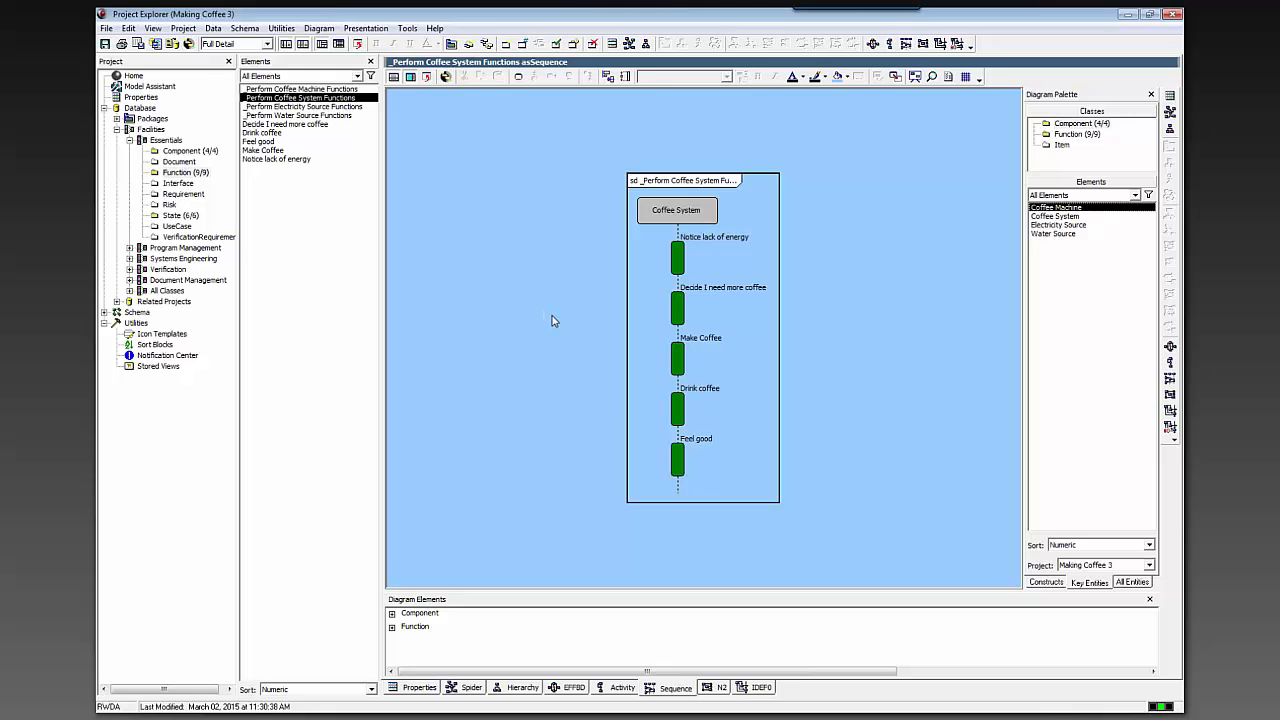
Step: Open a hierarchy diagram of the Coffee System component using the Physical definition
{"action": "left_click", "coordinate": [208, 151]}
{"action": "left_click", "coordinate": [264, 98]}
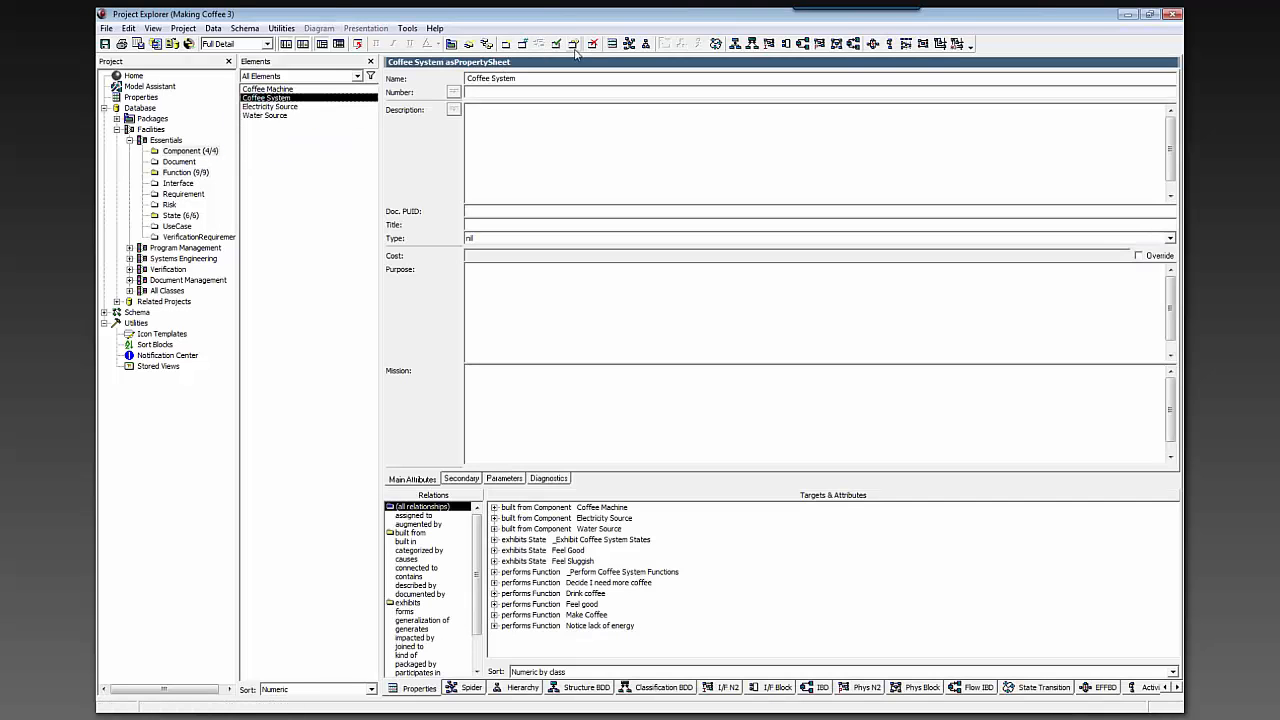
{"action": "left_click", "coordinate": [643, 44]}
{"action": "left_click", "coordinate": [604, 49]}
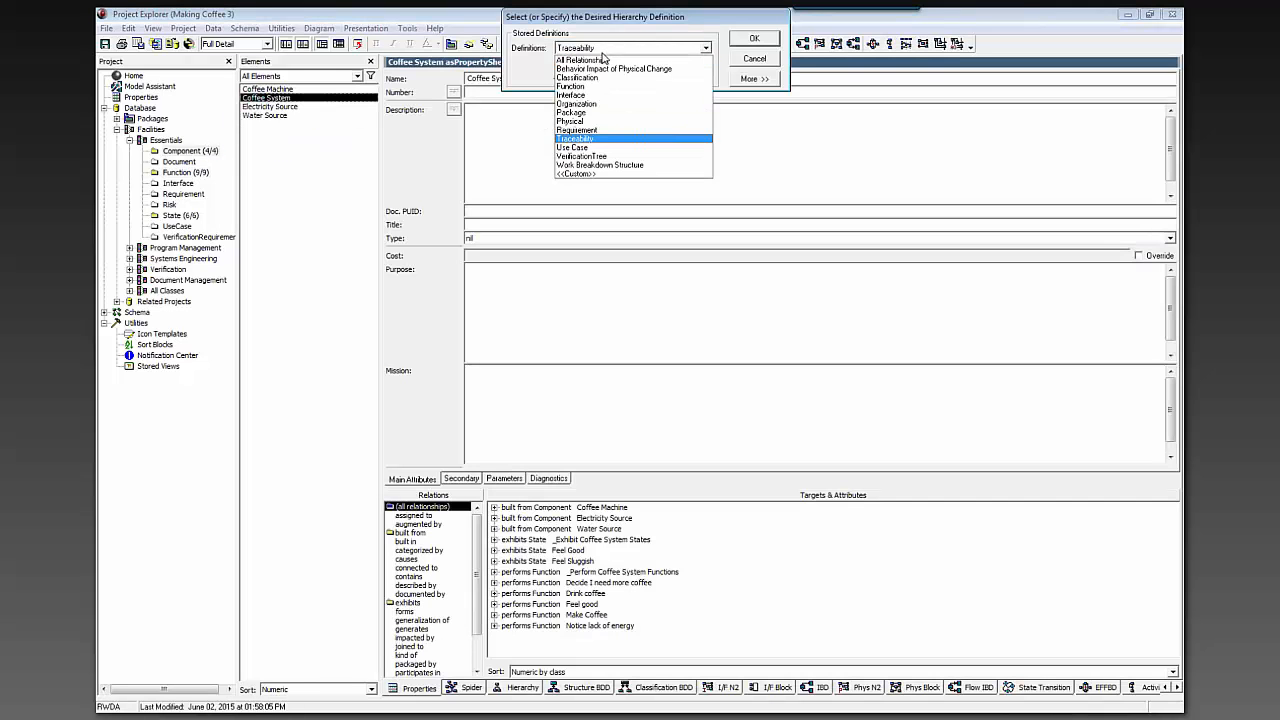
{"action": "left_click", "coordinate": [572, 121]}
{"action": "left_click", "coordinate": [752, 40]}
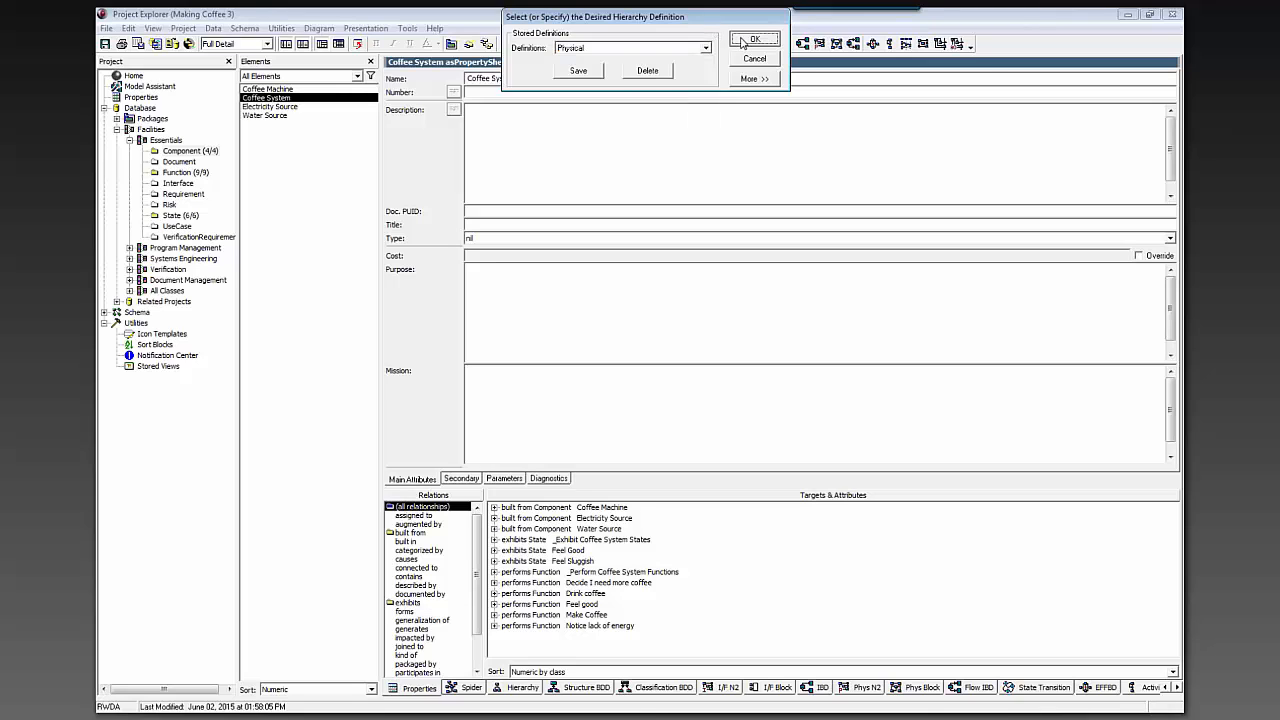
Step: Open the sequence diagram of _Perform Coffee System Functions in its own window beside the Coffee System physical hierarchy
{"action": "left_click", "coordinate": [185, 172]}
{"action": "left_click", "coordinate": [273, 98]}
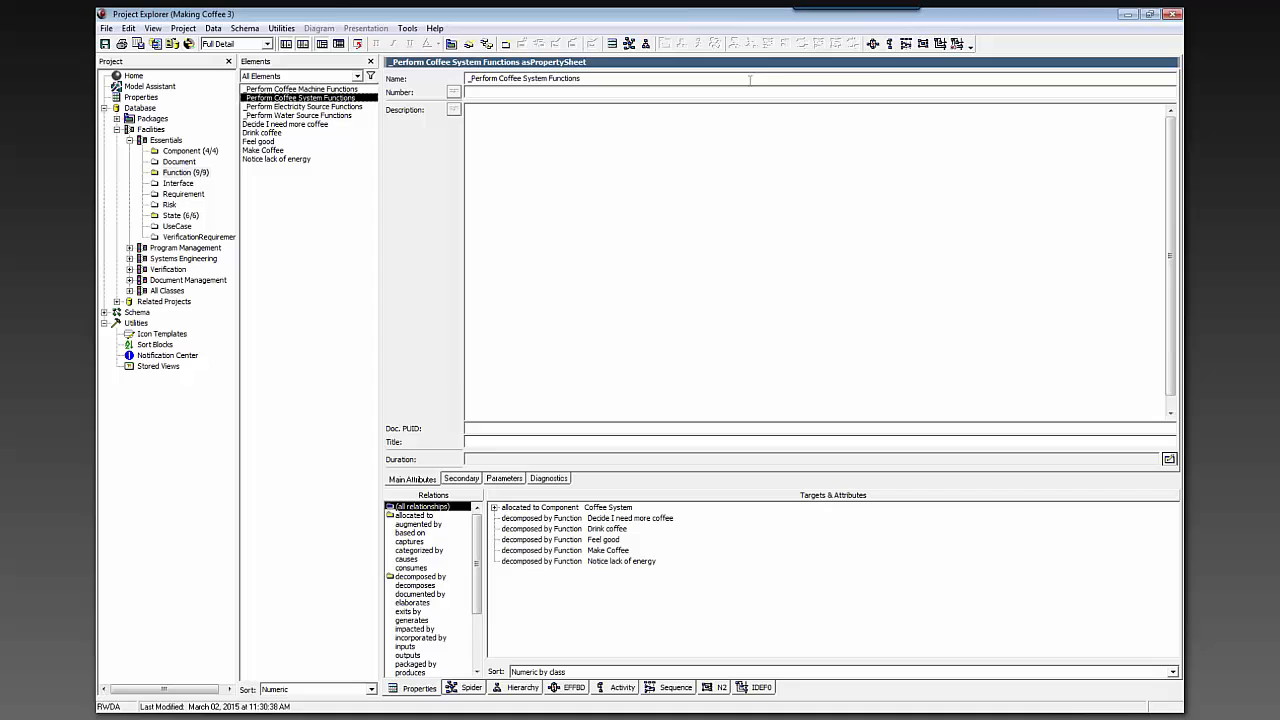
{"action": "left_click", "coordinate": [904, 43]}
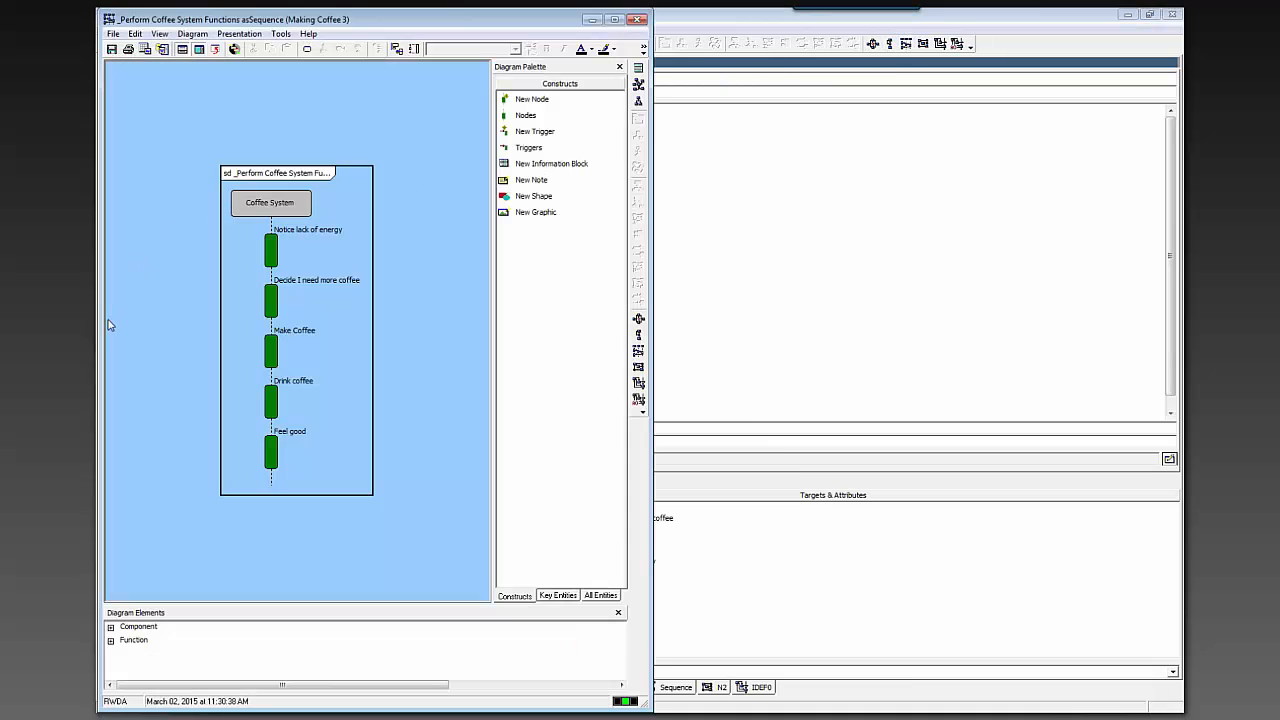
{"action": "left_click", "coordinate": [82, 331]}
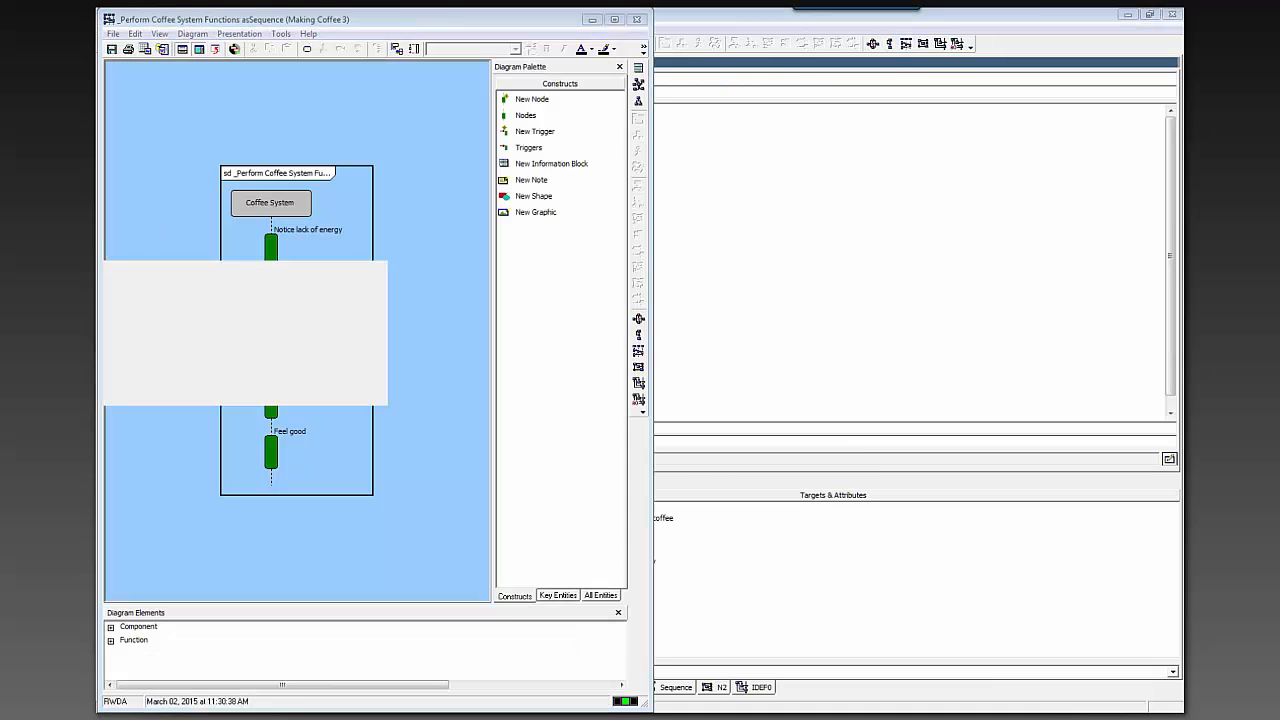
{"action": "left_click", "coordinate": [131, 371]}
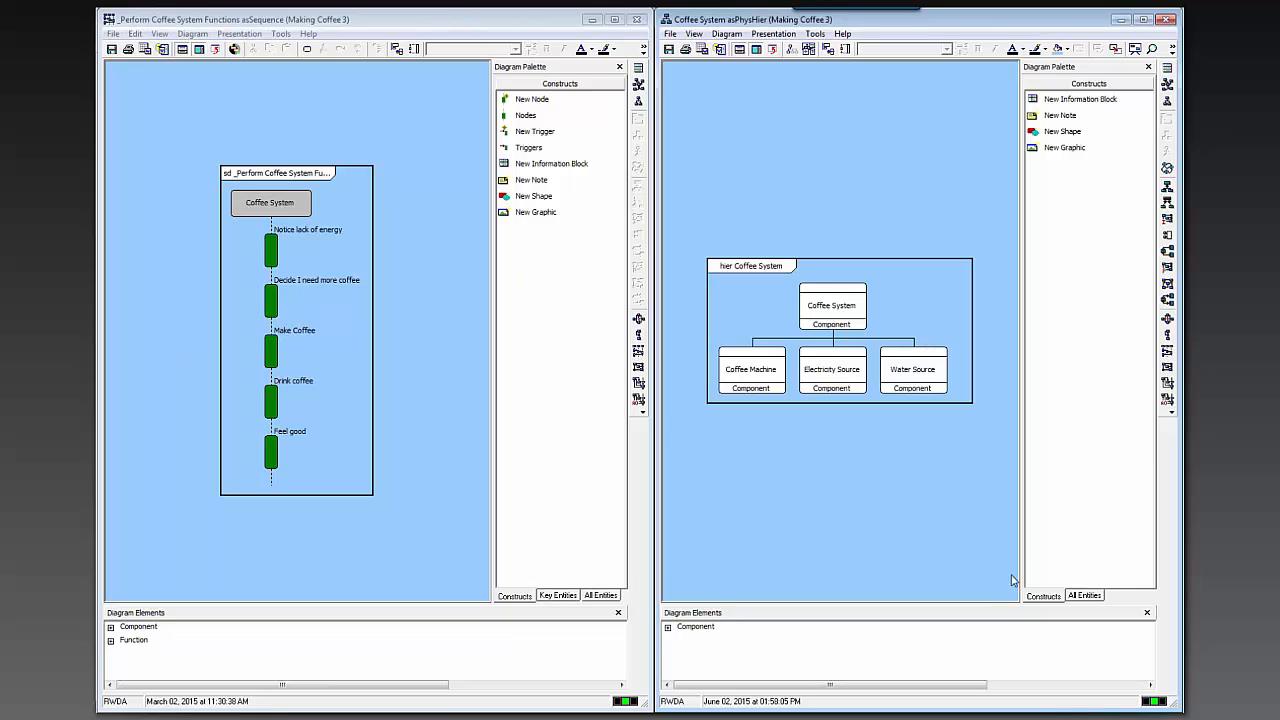
Step: Create a new function named "Curse the view of the bottom of the cup!" from the physical hierarchy's palette
{"action": "left_click", "coordinate": [1083, 596]}
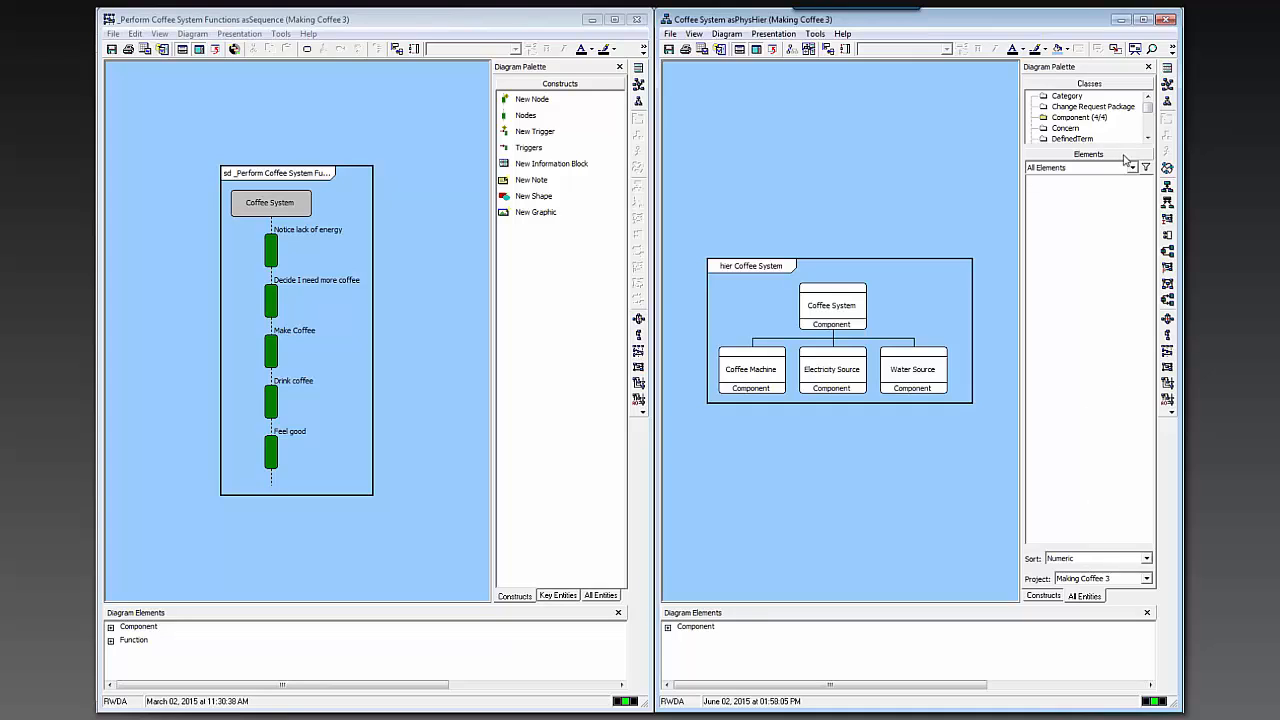
{"action": "left_click", "coordinate": [1148, 138]}
{"action": "left_click", "coordinate": [1148, 138]}
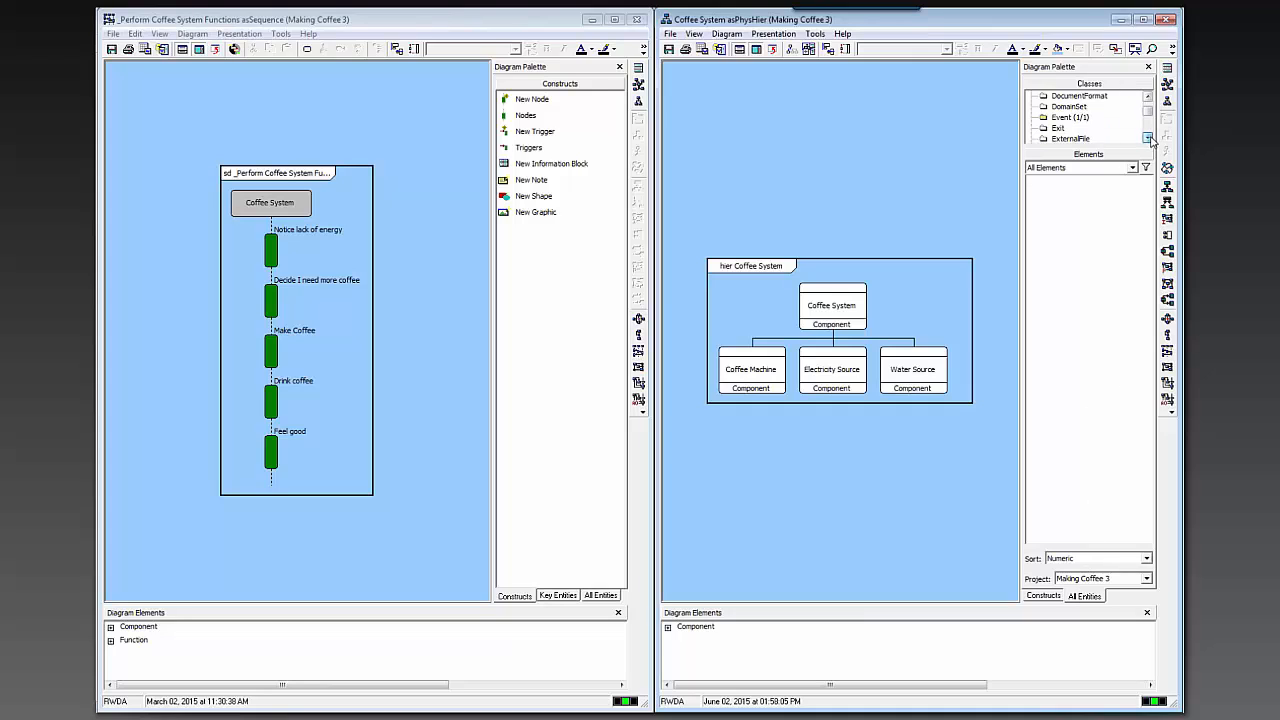
{"action": "left_click", "coordinate": [1148, 138]}
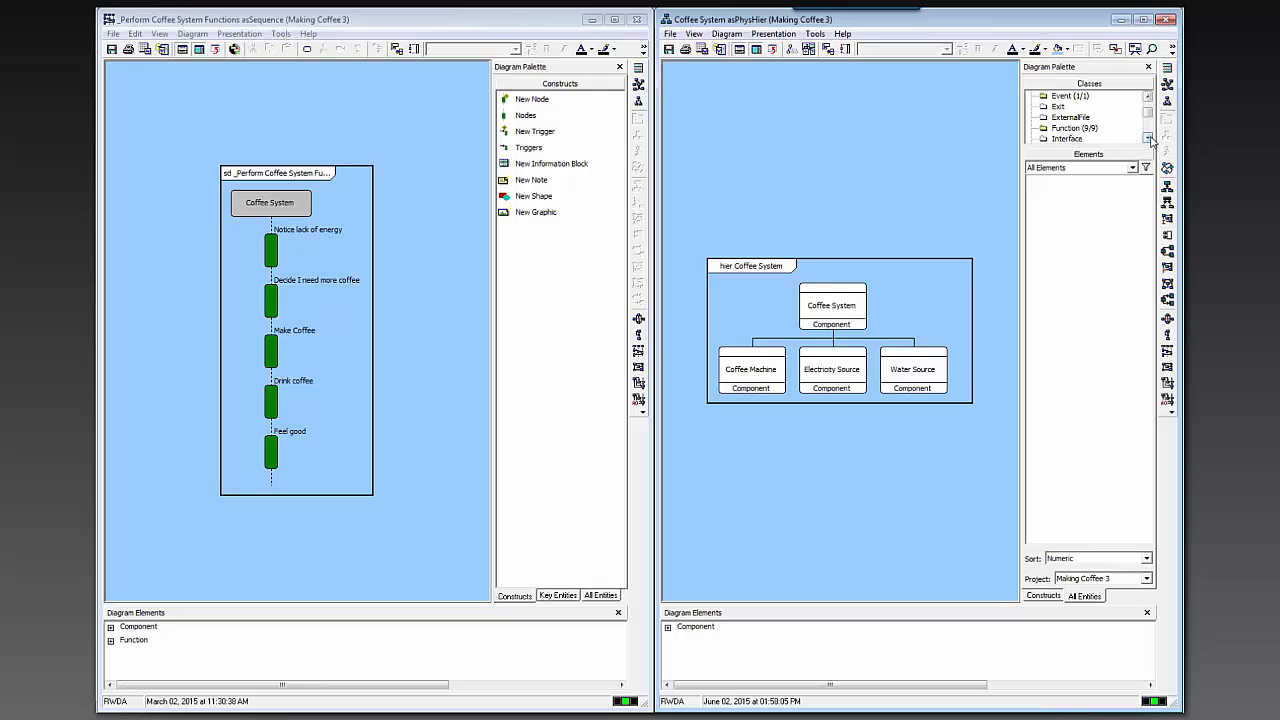
{"action": "double_click", "coordinate": [1052, 130]}
{"action": "type", "text": "Cu"}
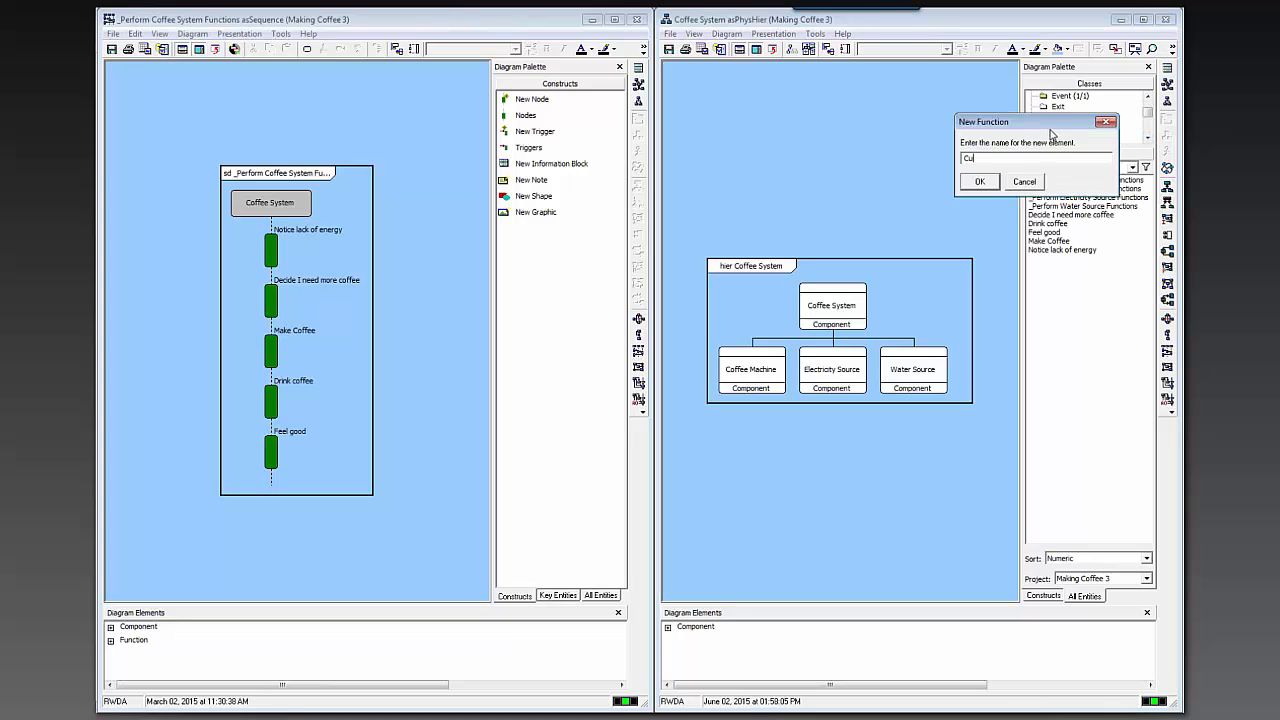
{"action": "type", "text": "rse the view of the bottomof the"}
{"action": "key", "text": "BackSpace"}
{"action": "key", "text": "BackSpace"}
{"action": "key", "text": "BackSpace"}
{"action": "key", "text": "BackSpace"}
{"action": "key", "text": "BackSpace"}
{"action": "key", "text": "BackSpace"}
{"action": "type", "text": "of the cup!"}
{"action": "left_click", "coordinate": [977, 184]}
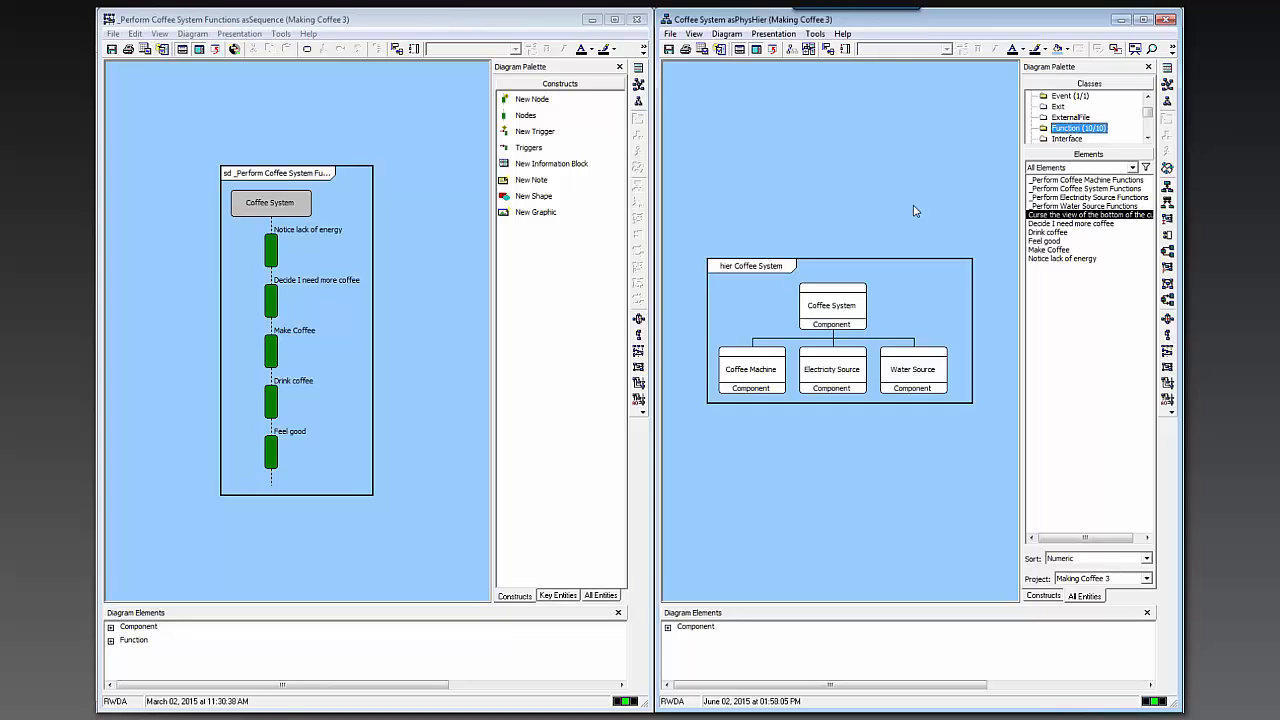
Step: Allocate the function "Curse the view of the bottom of the cup!" to the Coffee System component in the physical hierarchy
{"action": "left_click", "coordinate": [1081, 216]}
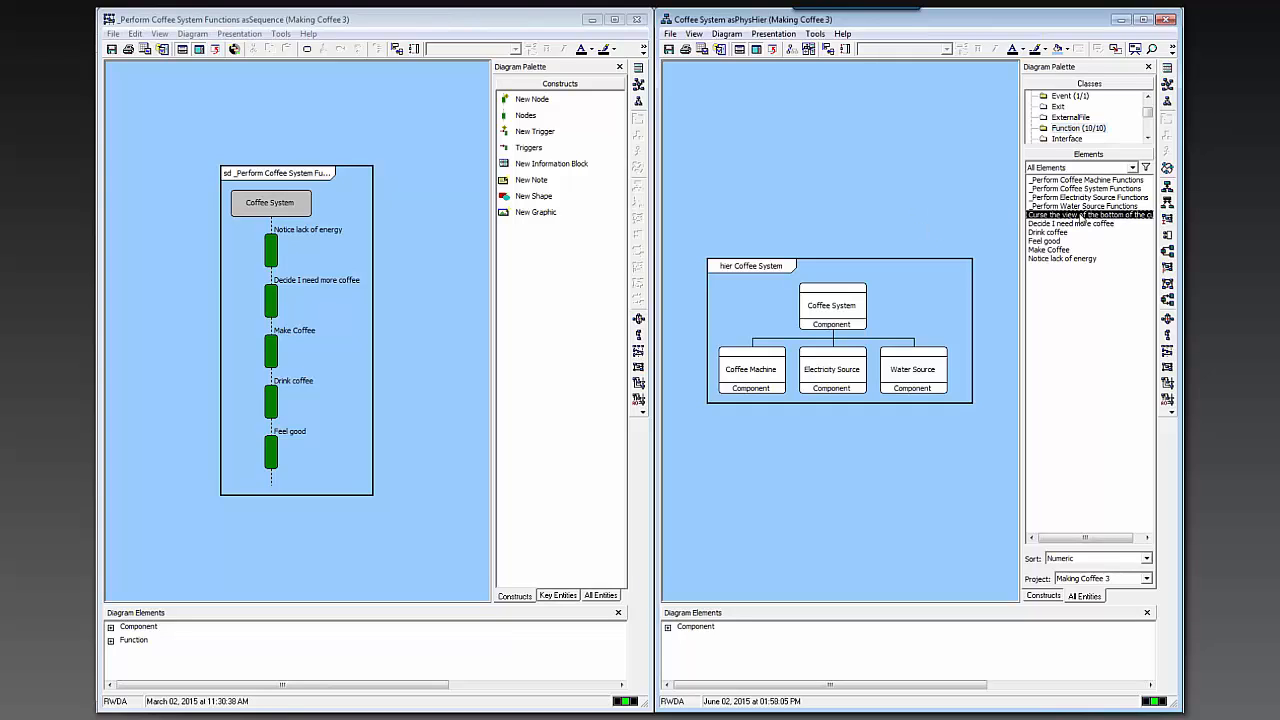
{"action": "left_click_drag", "start_coordinate": [1081, 216], "coordinate": [820, 321]}
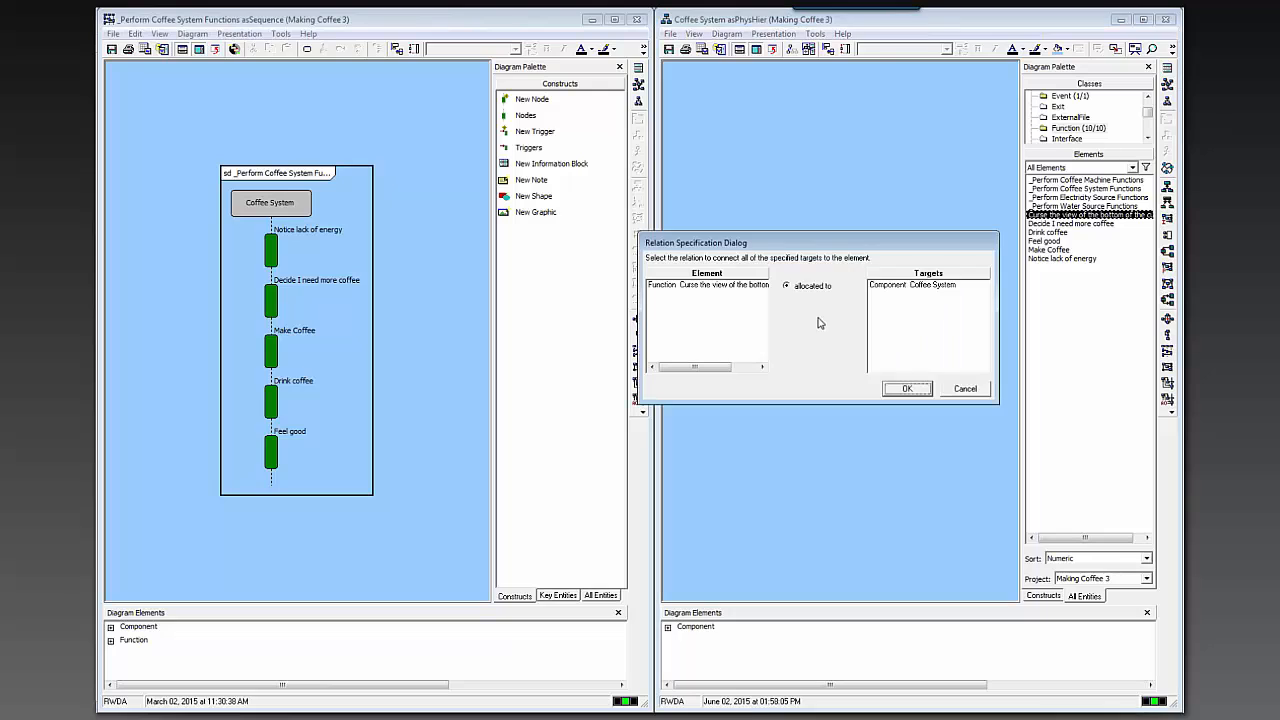
{"action": "left_click", "coordinate": [922, 390]}
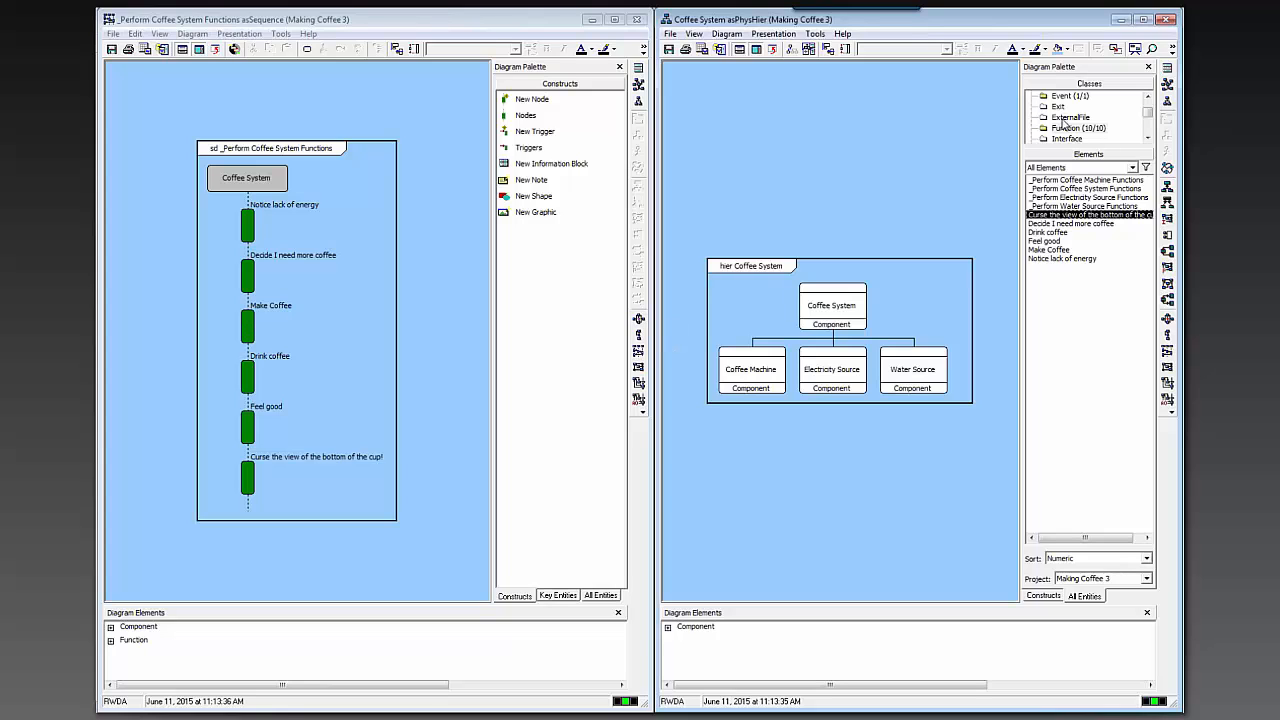
Step: Close the sequence diagram window and open the Coffee System component's property sheet from the physical hierarchy
{"action": "left_click", "coordinate": [636, 19]}
{"action": "double_click", "coordinate": [820, 303]}
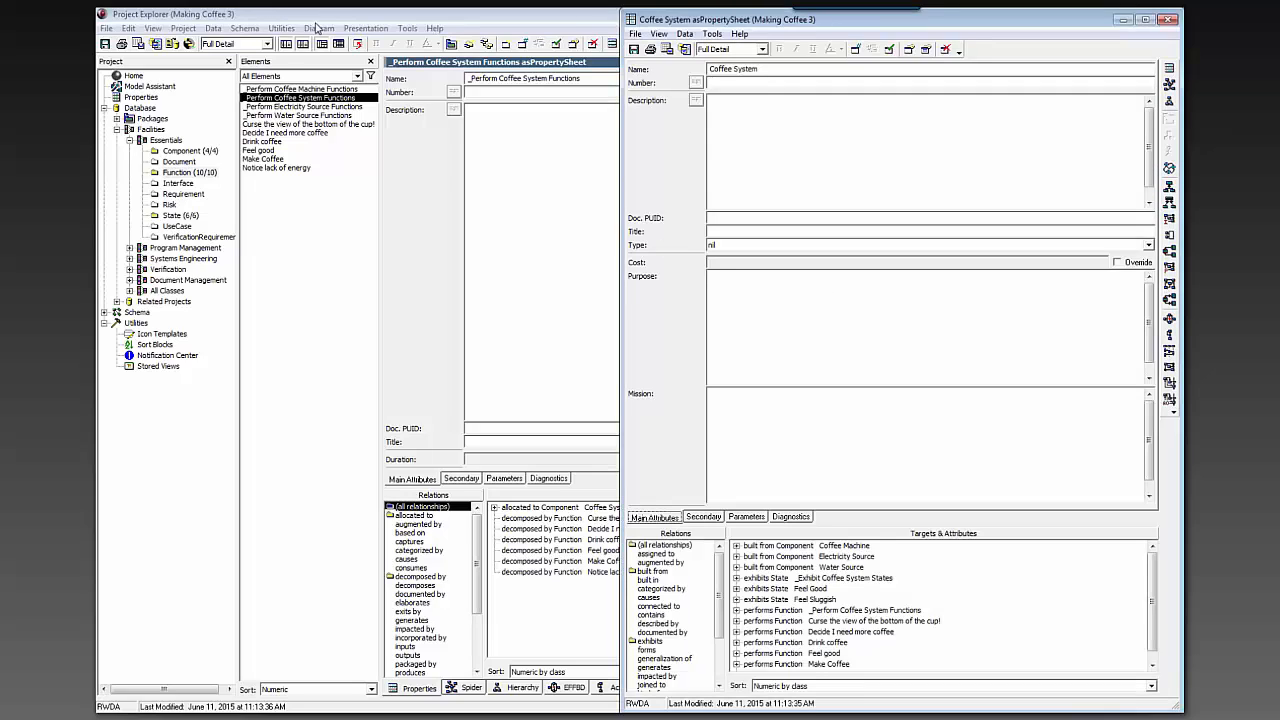
Step: Open the state transition diagram of _Exhibit Coffee System States in its own window beside the Coffee System property sheet
{"action": "left_click", "coordinate": [181, 215]}
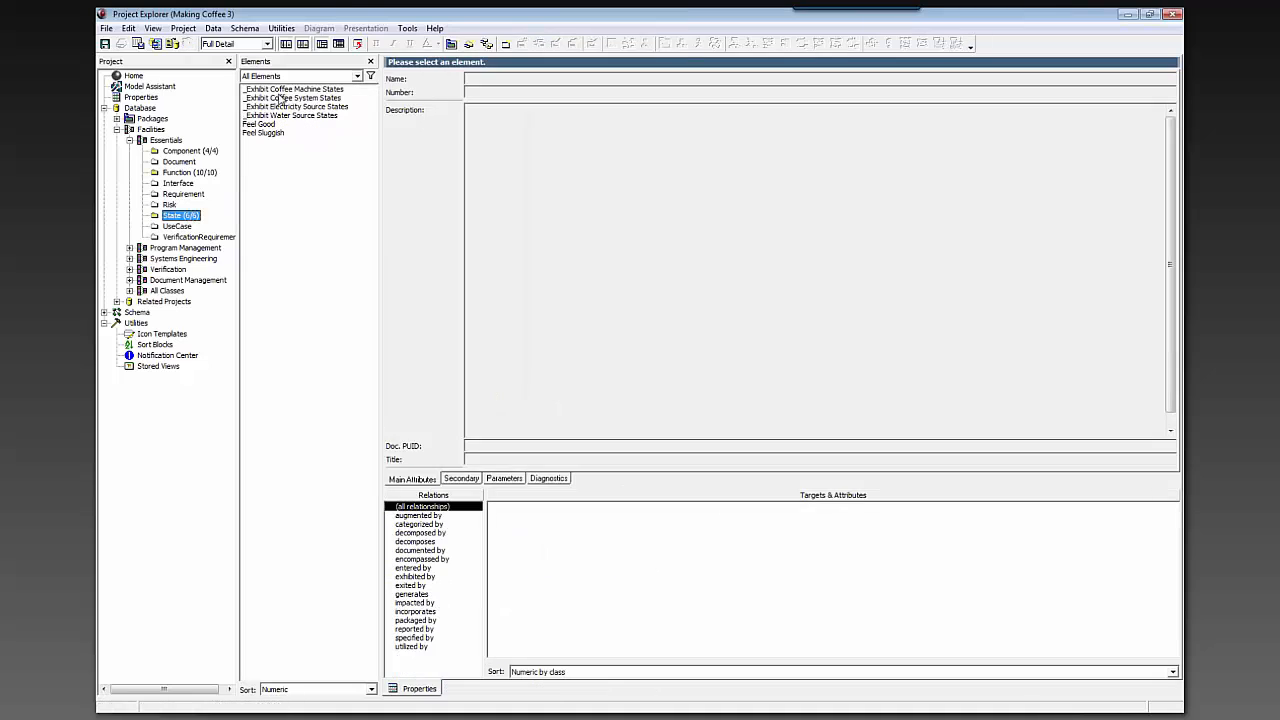
{"action": "left_click", "coordinate": [282, 98]}
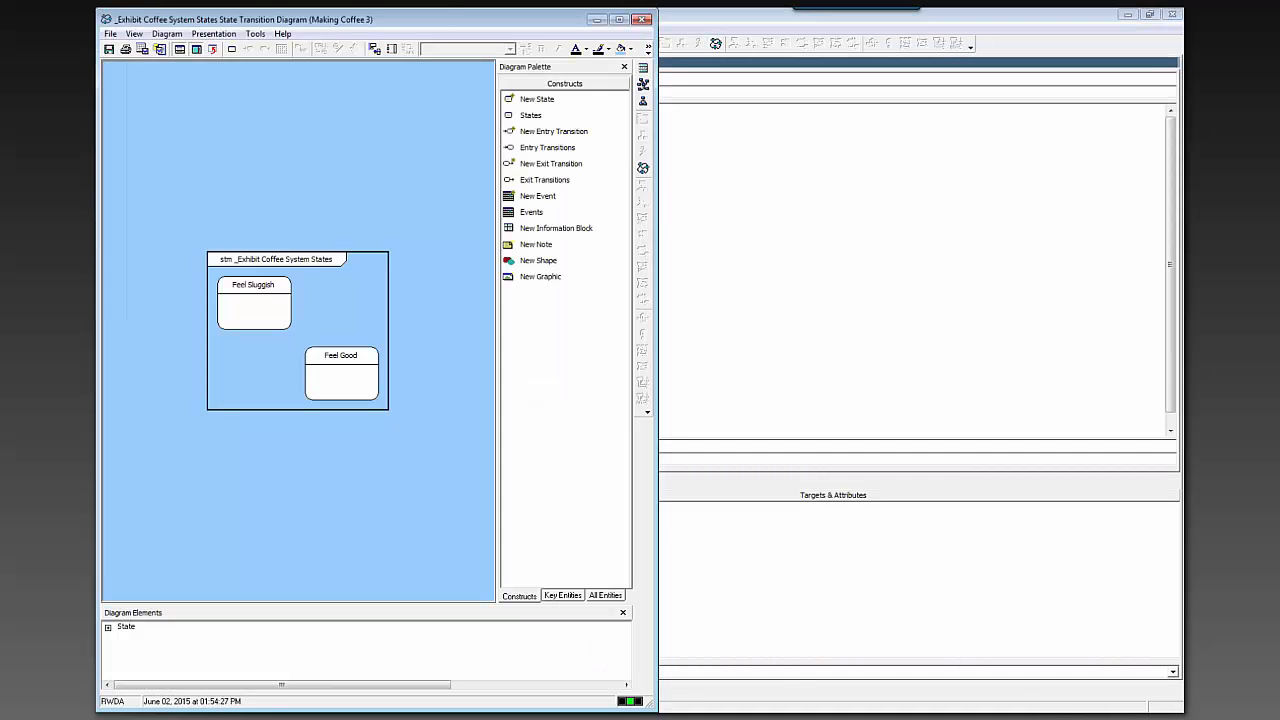
{"action": "left_click", "coordinate": [157, 377]}
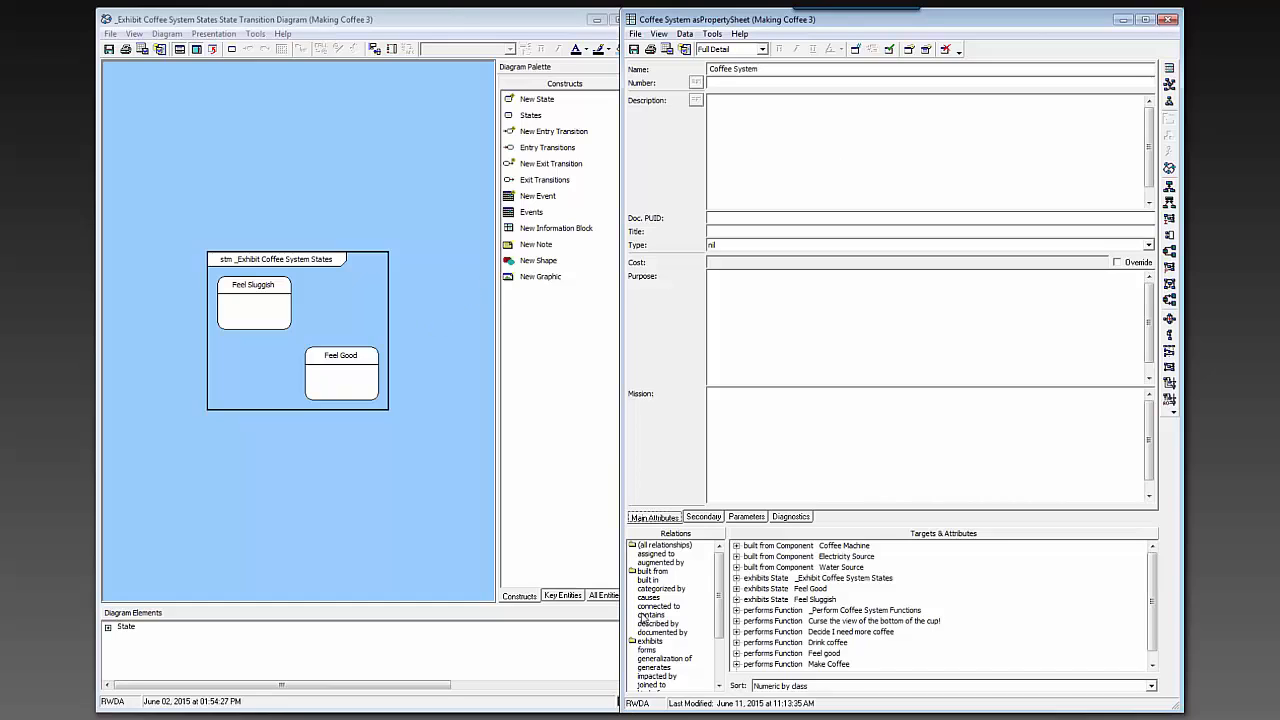
Step: Add a new state named "Ramping Up" as a target of the Coffee System component's exhibits relationship
{"action": "left_click", "coordinate": [652, 641]}
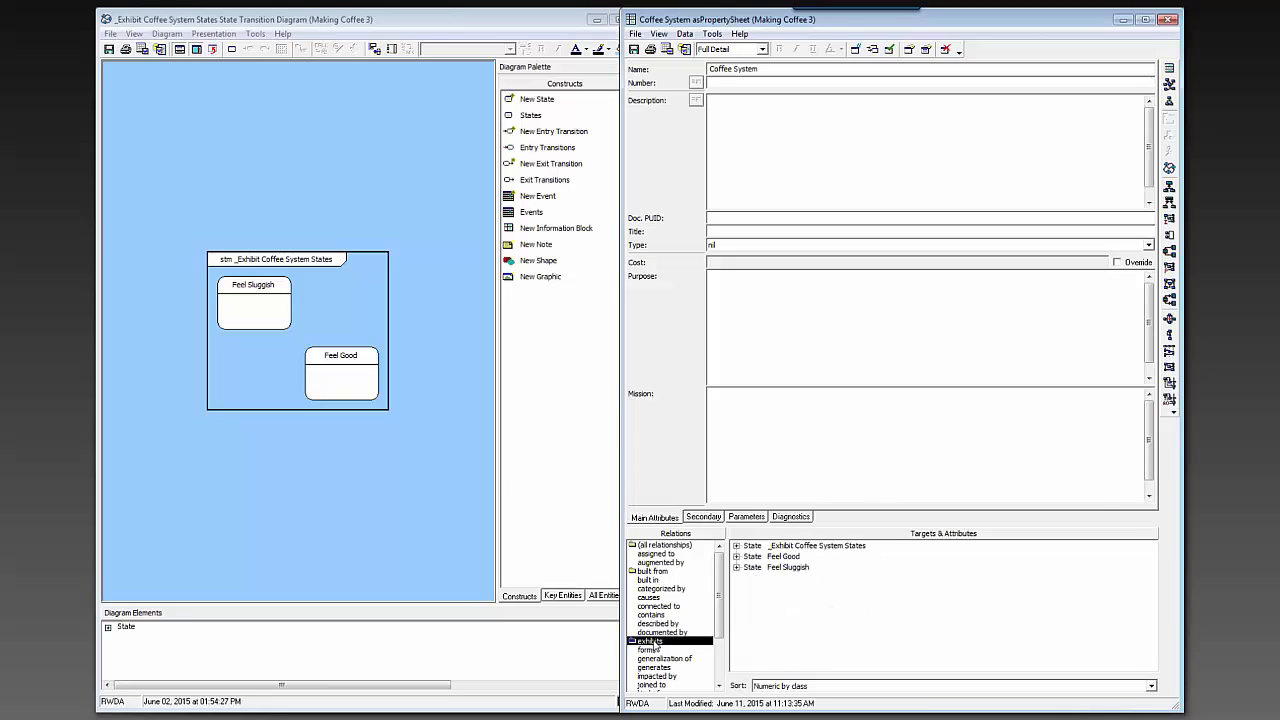
{"action": "double_click", "coordinate": [652, 641]}
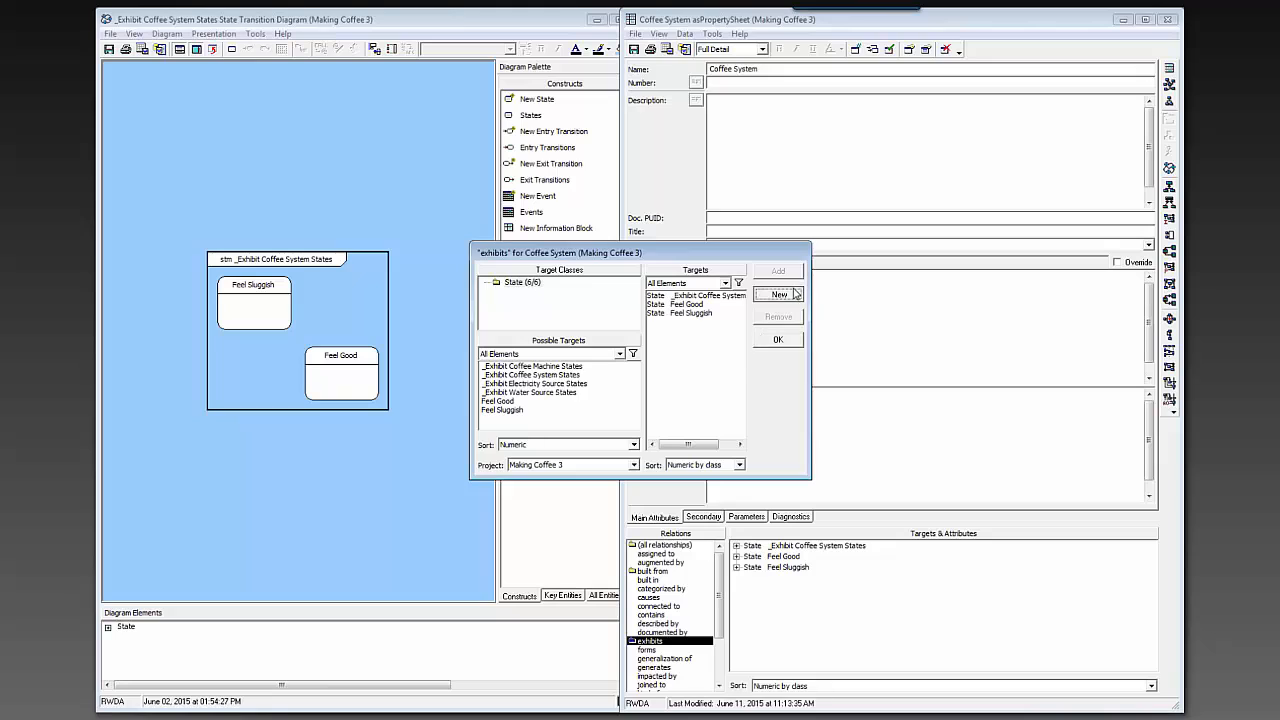
{"action": "left_click", "coordinate": [779, 294]}
{"action": "type", "text": "Ramping Up"}
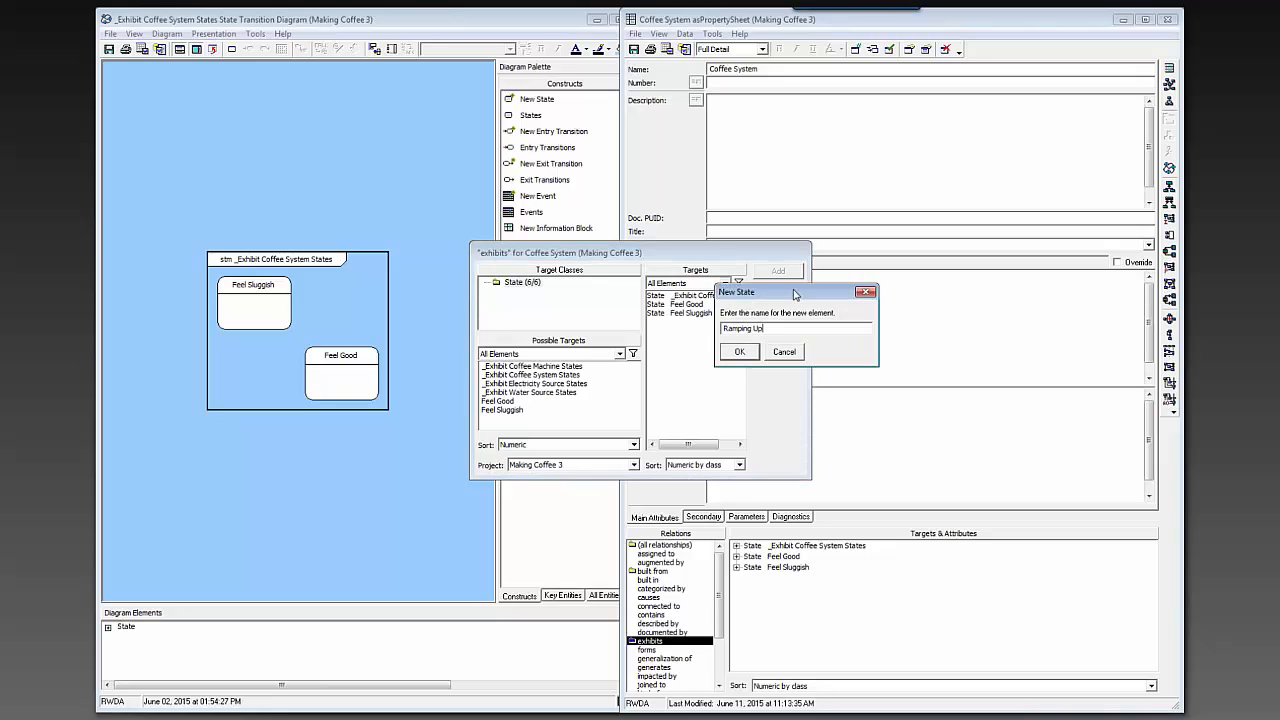
{"action": "key", "text": "Return"}
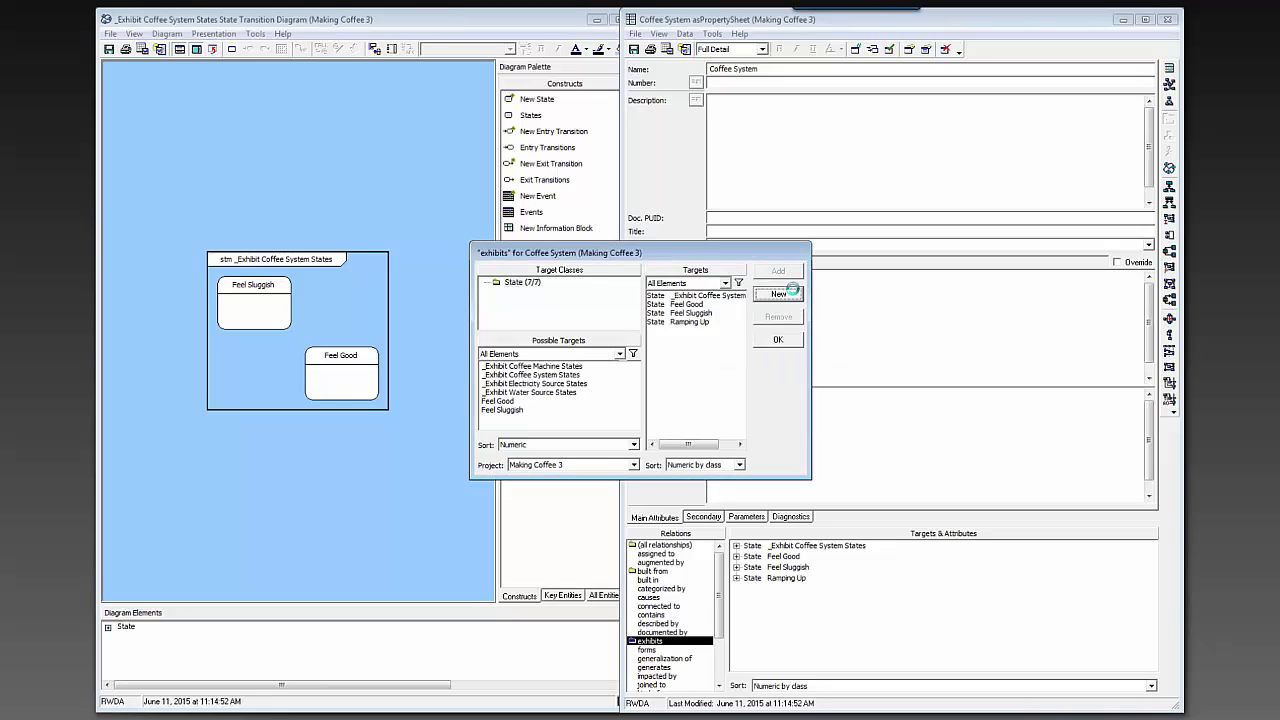
{"action": "left_click", "coordinate": [773, 341]}
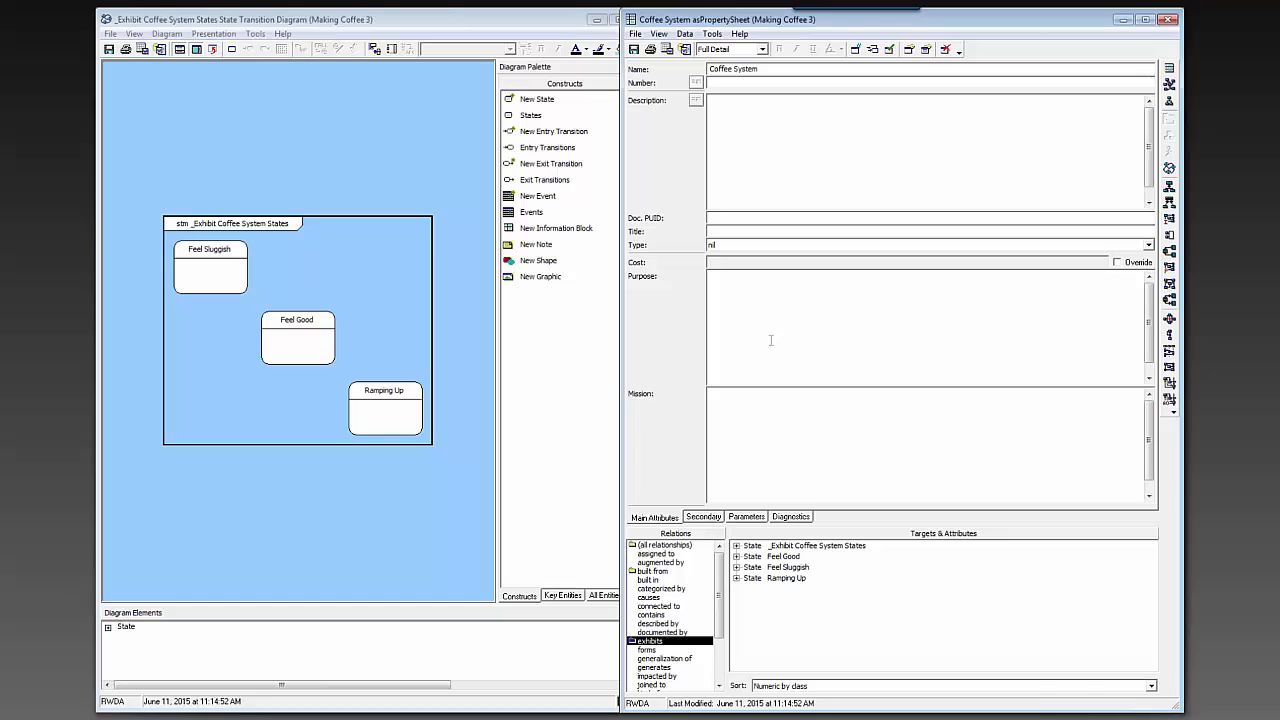
Step: Examine the behavior types of the Ramping Up and _Exhibit Coffee System States targets under the exhibits relationship
{"action": "left_click", "coordinate": [785, 579]}
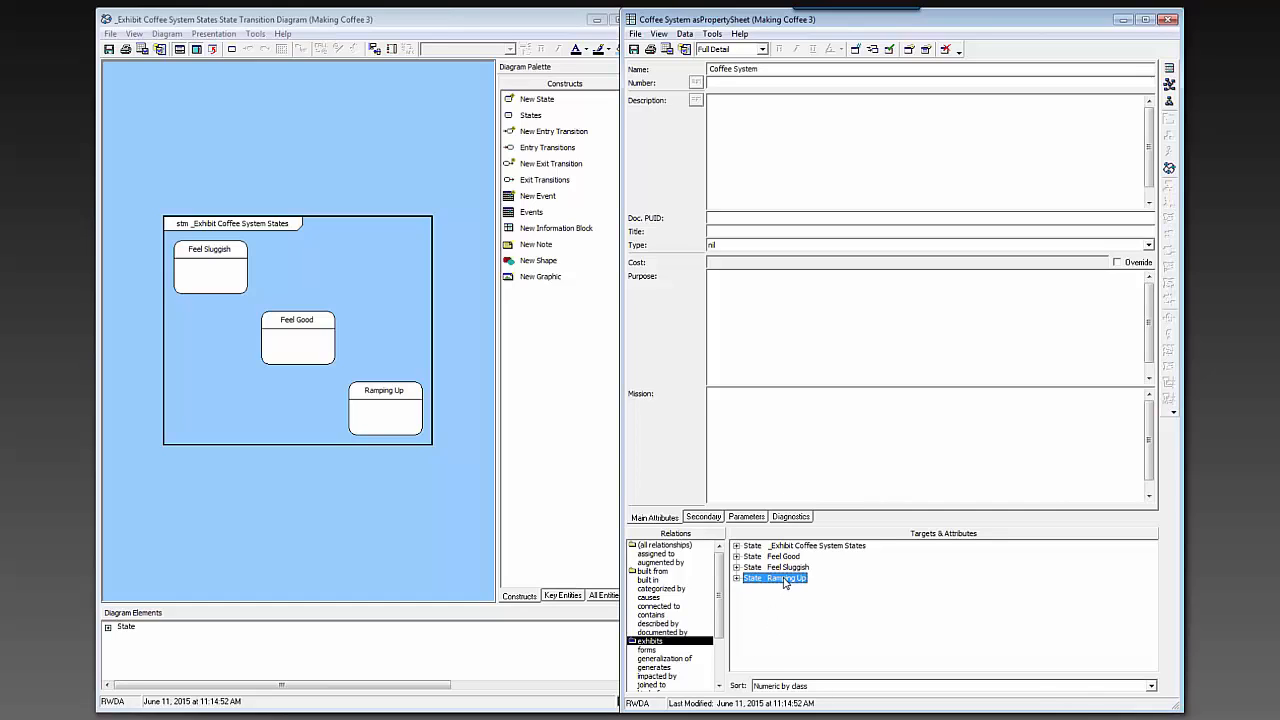
{"action": "left_click", "coordinate": [736, 579]}
{"action": "left_click", "coordinate": [736, 545]}
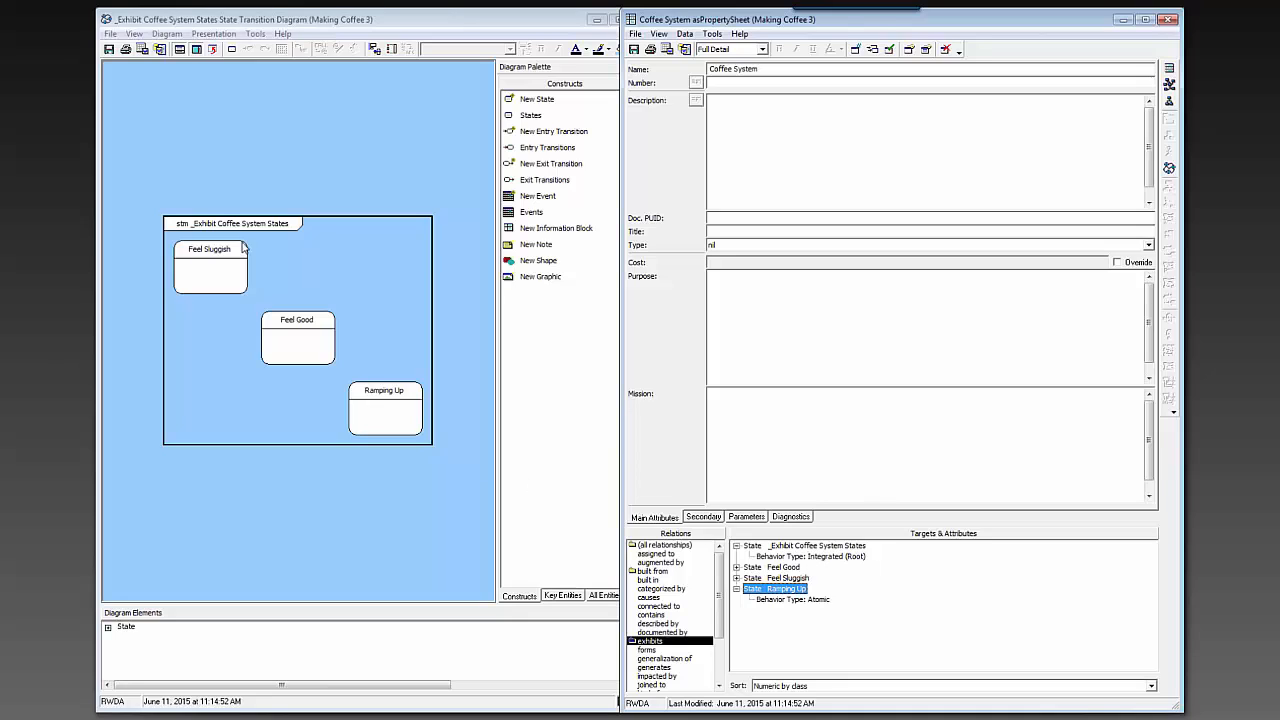
Step: Connect the Feel Good state to Ramping Up with a new default-named transition and open that transition's property sheet
{"action": "left_click", "coordinate": [383, 410]}
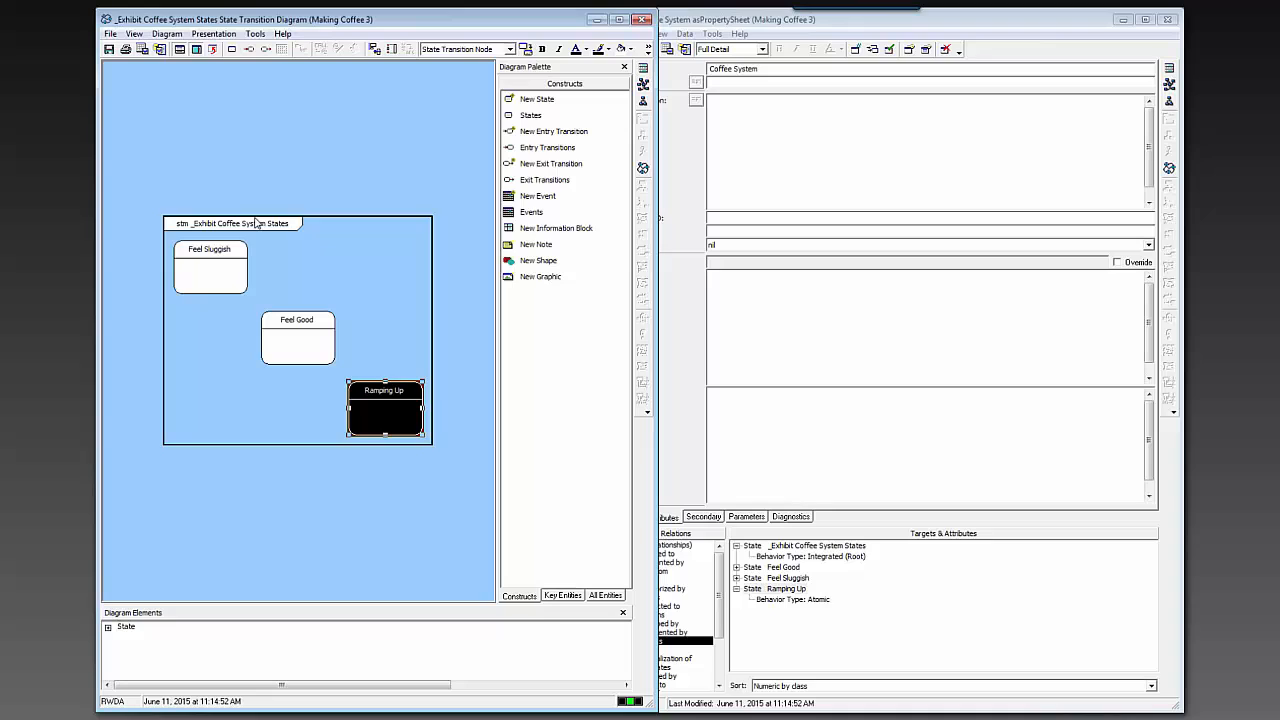
{"action": "left_click", "coordinate": [229, 359]}
{"action": "left_click", "coordinate": [266, 343]}
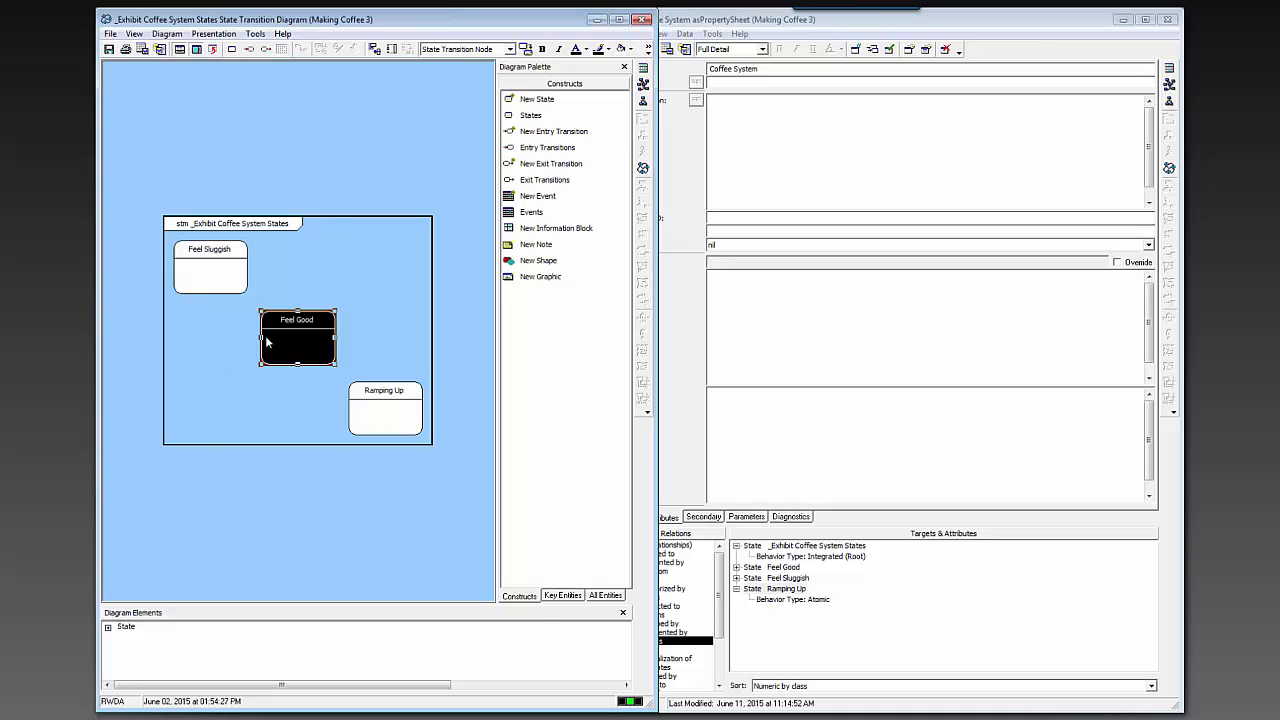
{"action": "left_click", "coordinate": [380, 412], "text": "shift"}
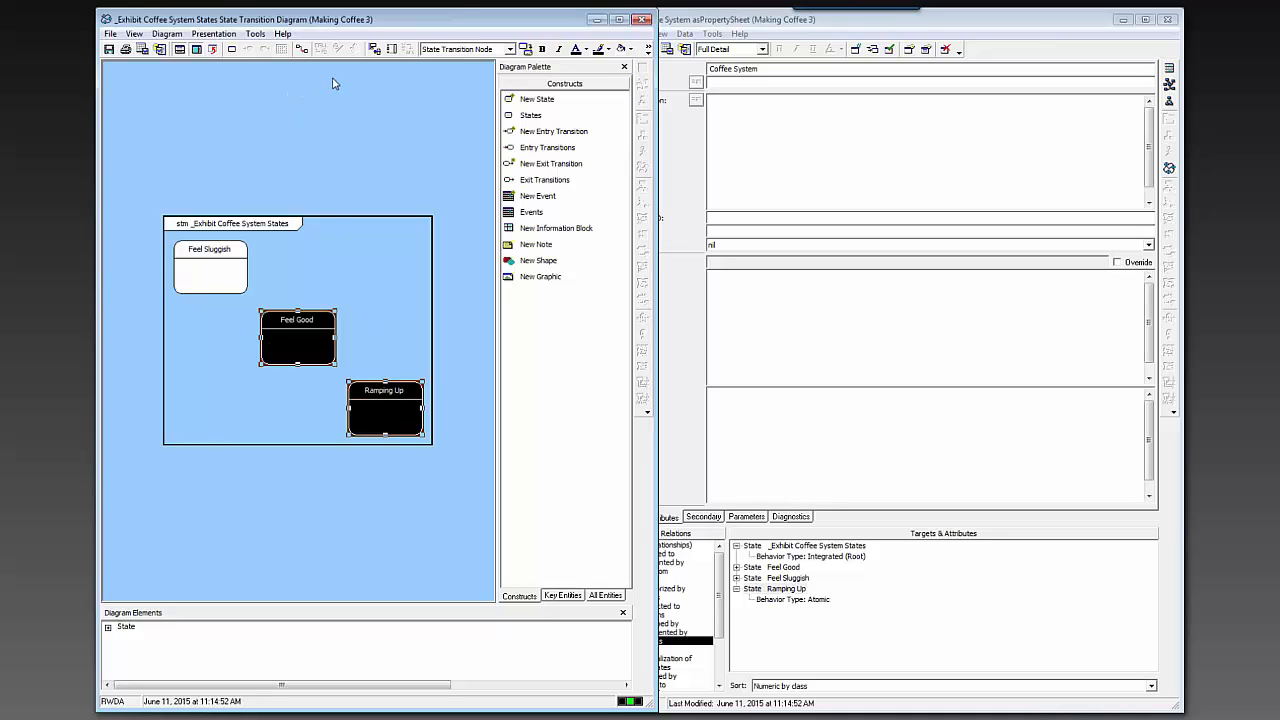
{"action": "left_click", "coordinate": [302, 53]}
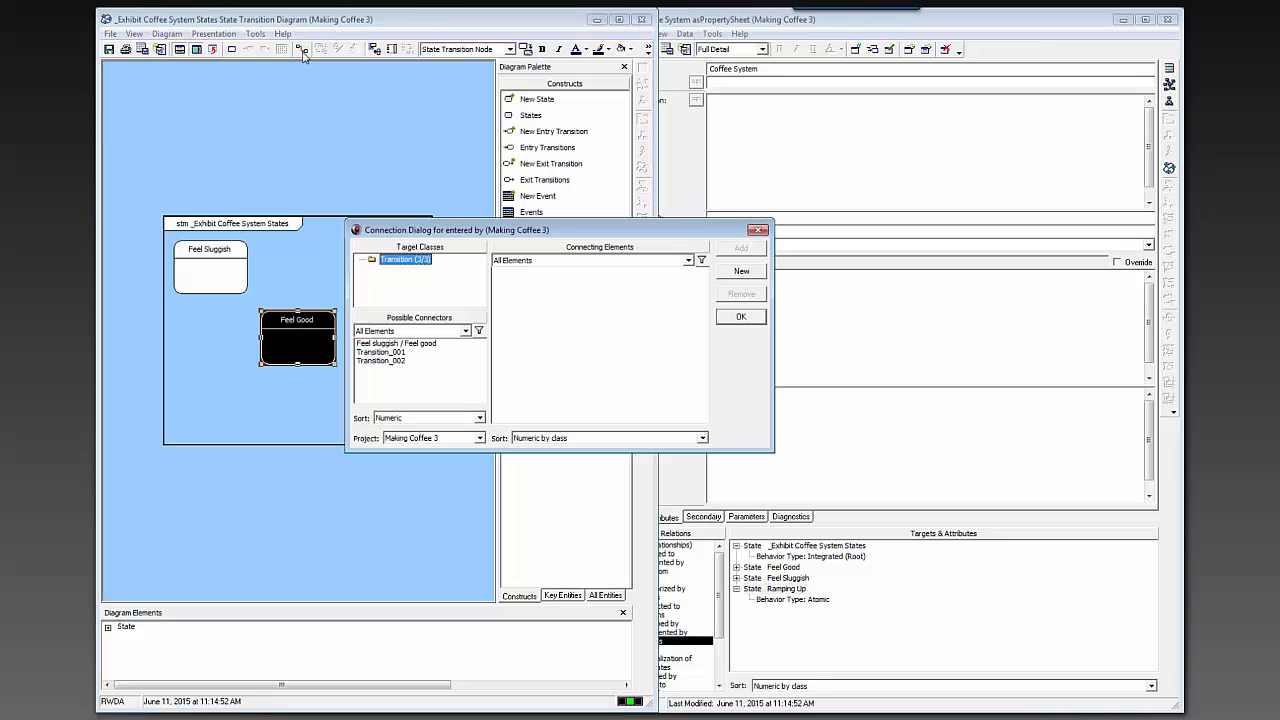
{"action": "left_click", "coordinate": [742, 271]}
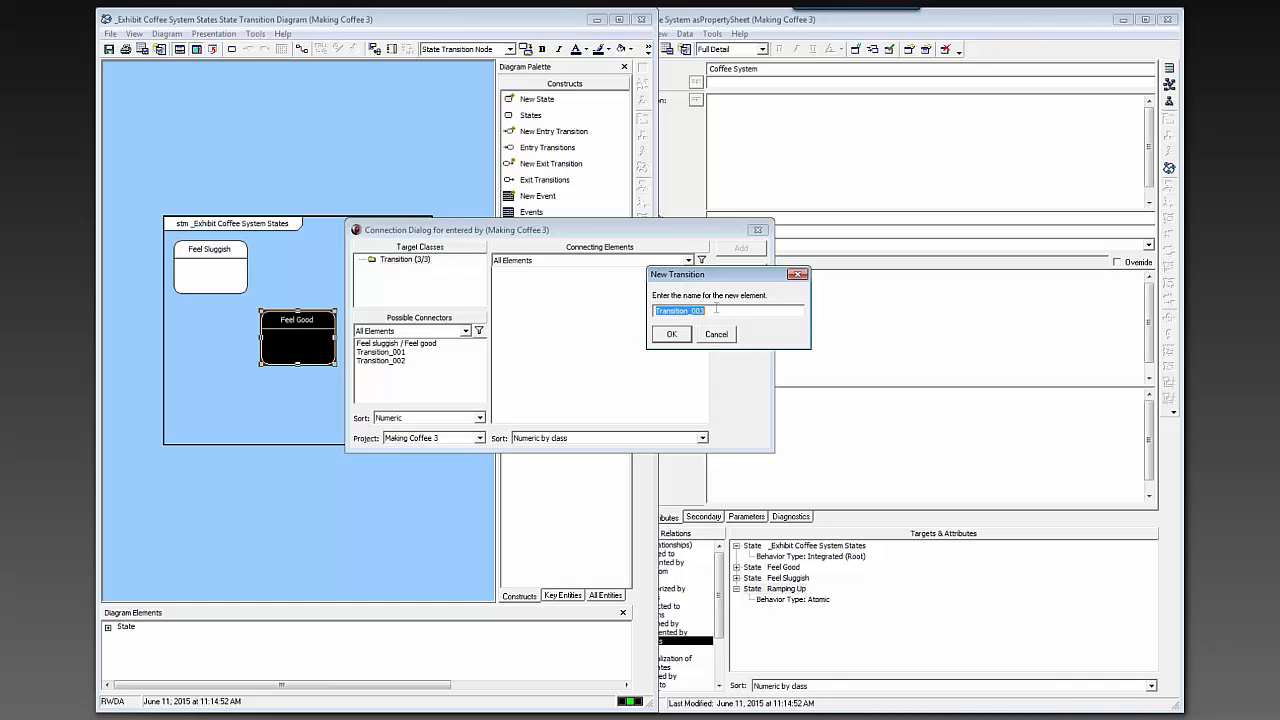
{"action": "left_click", "coordinate": [687, 340]}
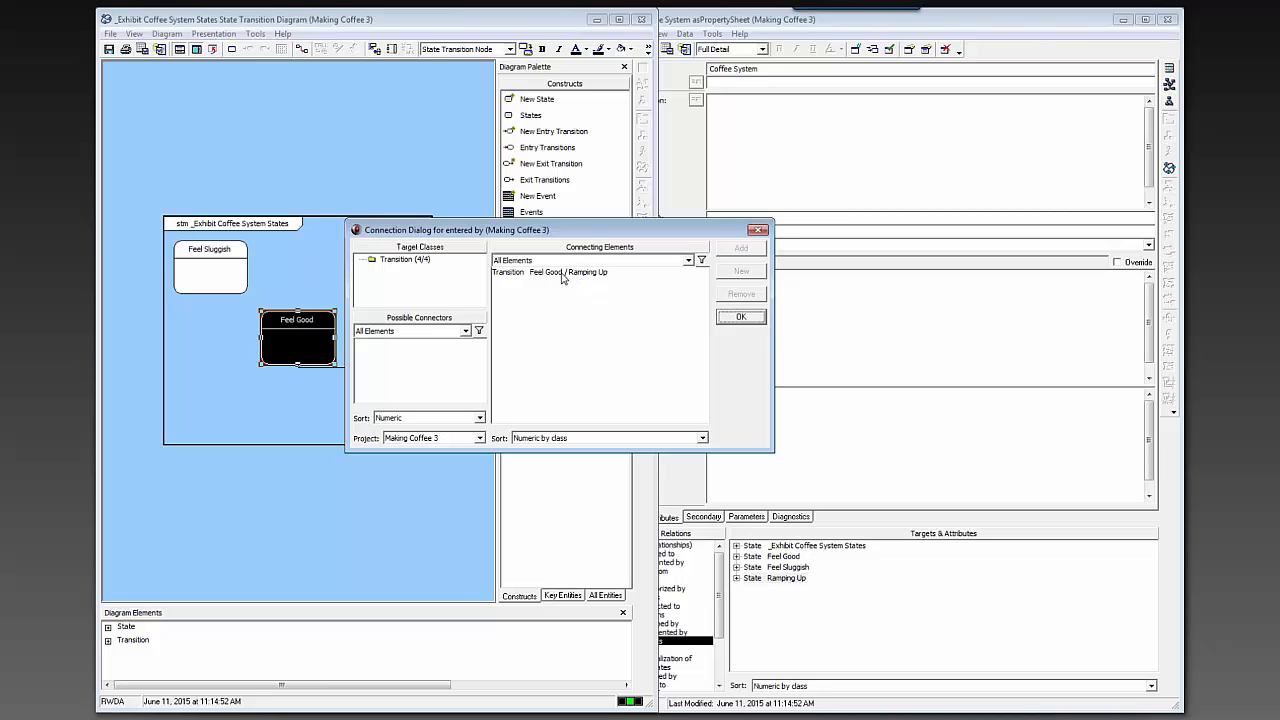
{"action": "left_click", "coordinate": [730, 318]}
{"action": "left_click", "coordinate": [370, 369]}
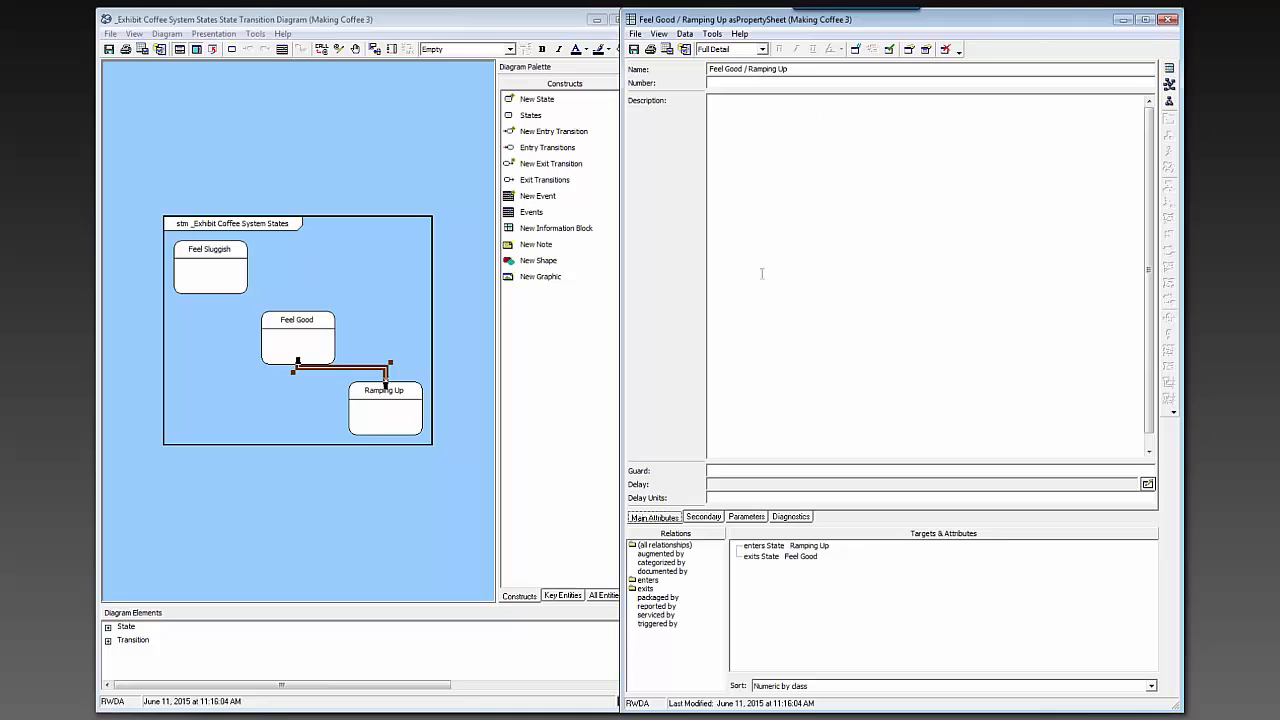
Step: Rename the Ramping Up state in the state transition diagram as "Waiting for buzz"
{"action": "left_click", "coordinate": [376, 410]}
{"action": "right_click", "coordinate": [375, 409]}
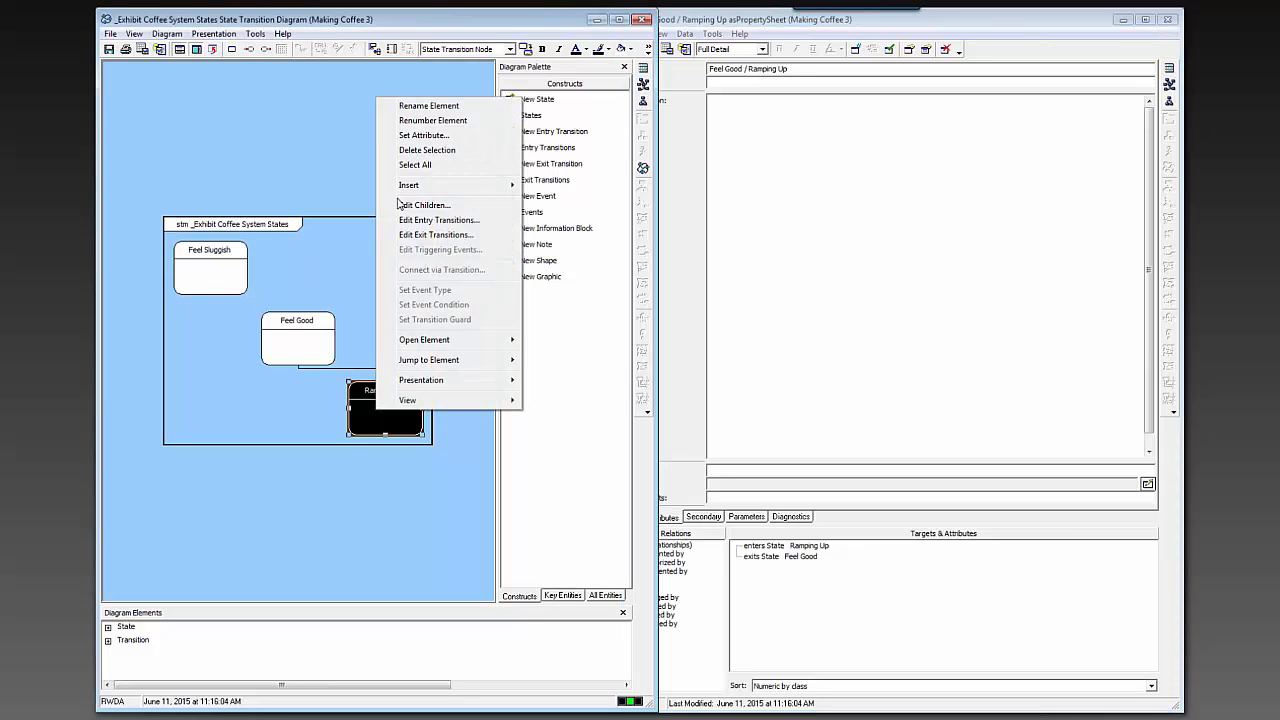
{"action": "left_click", "coordinate": [421, 108]}
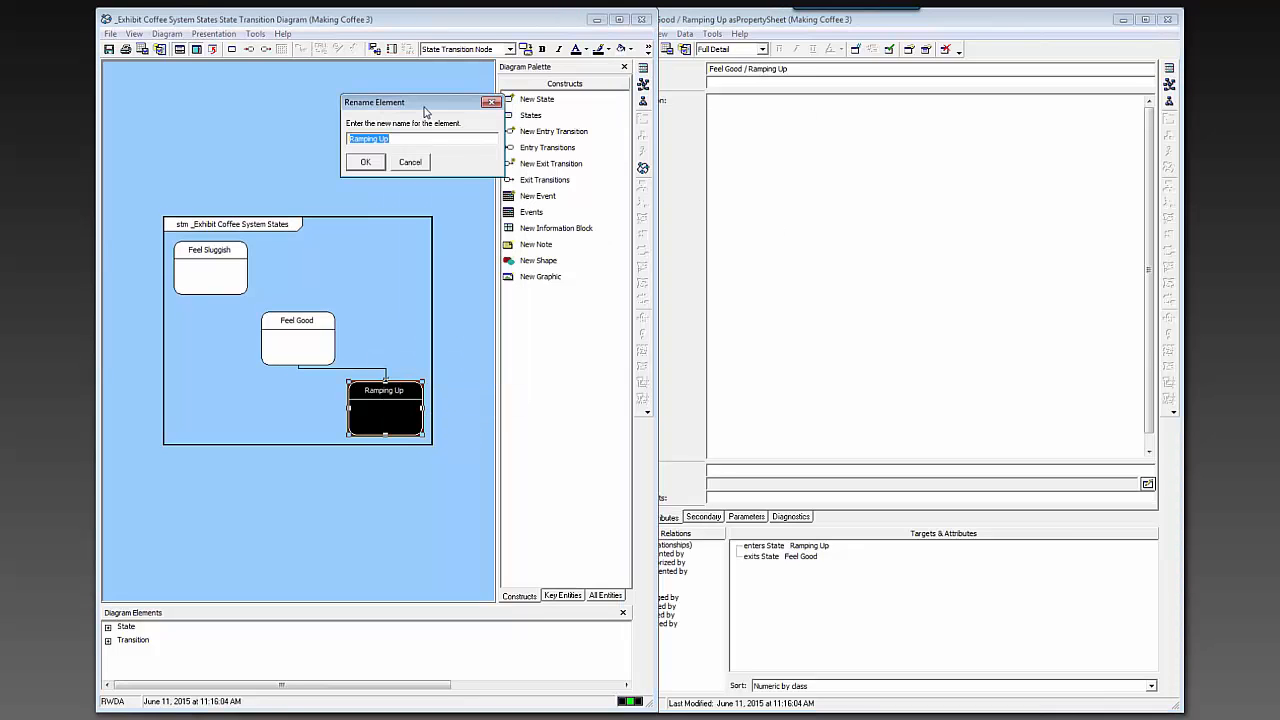
{"action": "type", "text": "Waiting for buzz"}
{"action": "key", "text": "Return"}
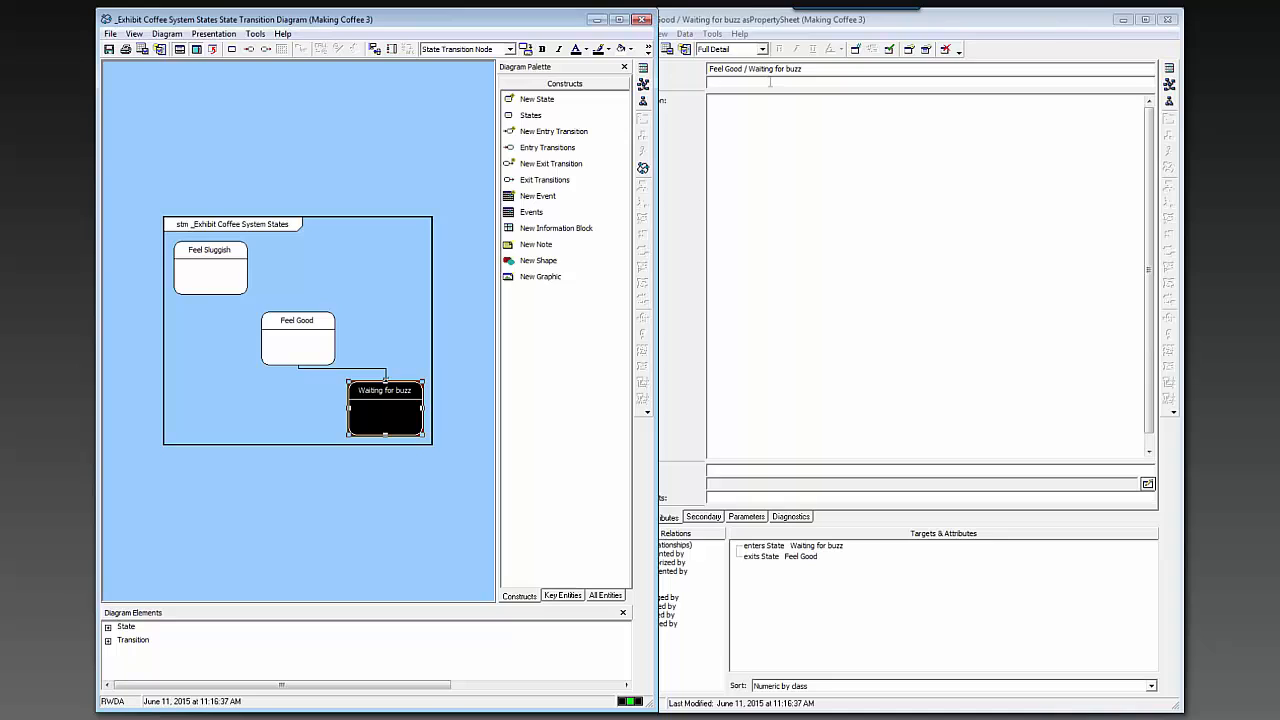
Step: Examine the name and the completeness diagnostics of the transition between Feel Good and Waiting for buzz
{"action": "left_click", "coordinate": [740, 77]}
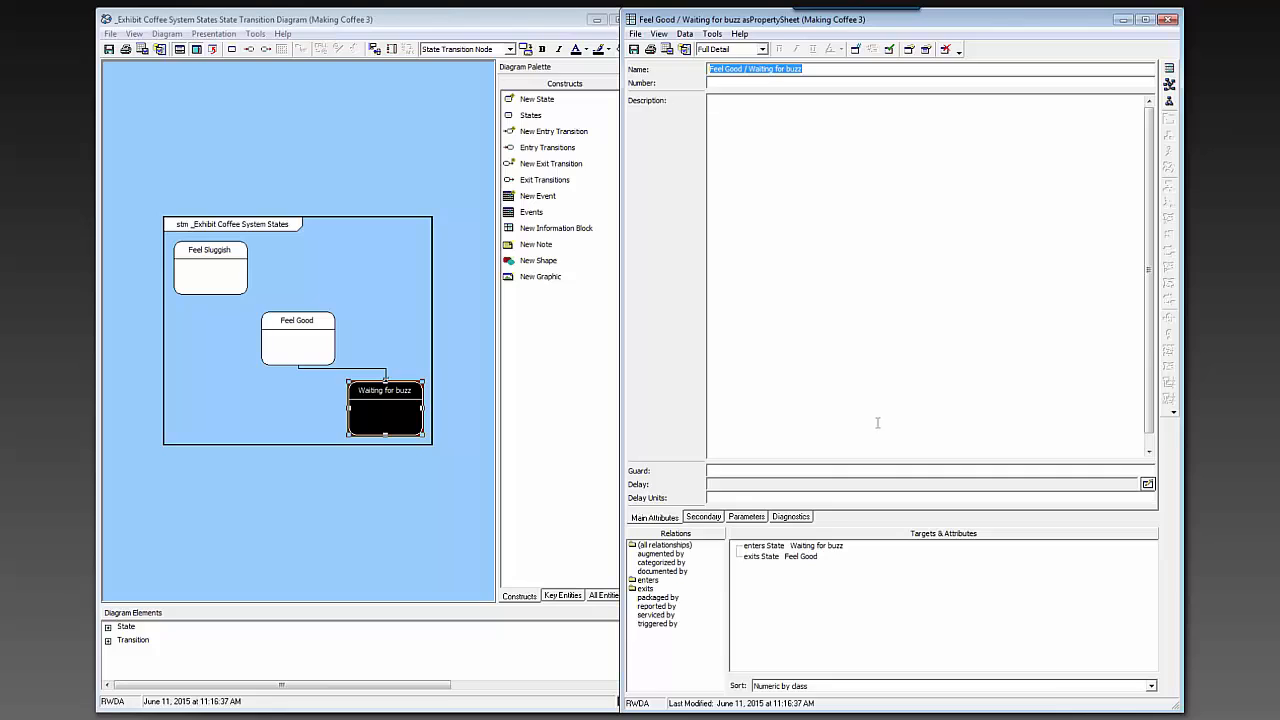
{"action": "left_click", "coordinate": [792, 517]}
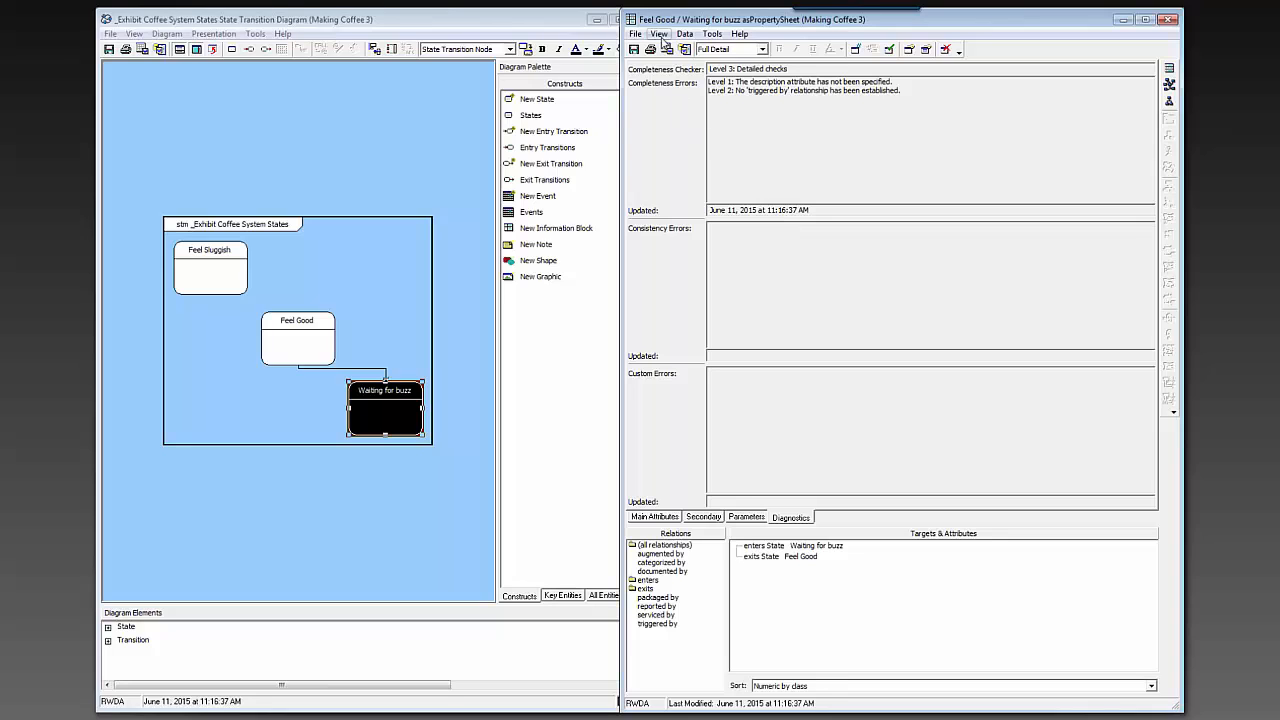
Step: Close the state transition diagram and both property sheets, and display the project's Model Assistant options
{"action": "left_click", "coordinate": [578, 19]}
{"action": "left_click", "coordinate": [643, 20]}
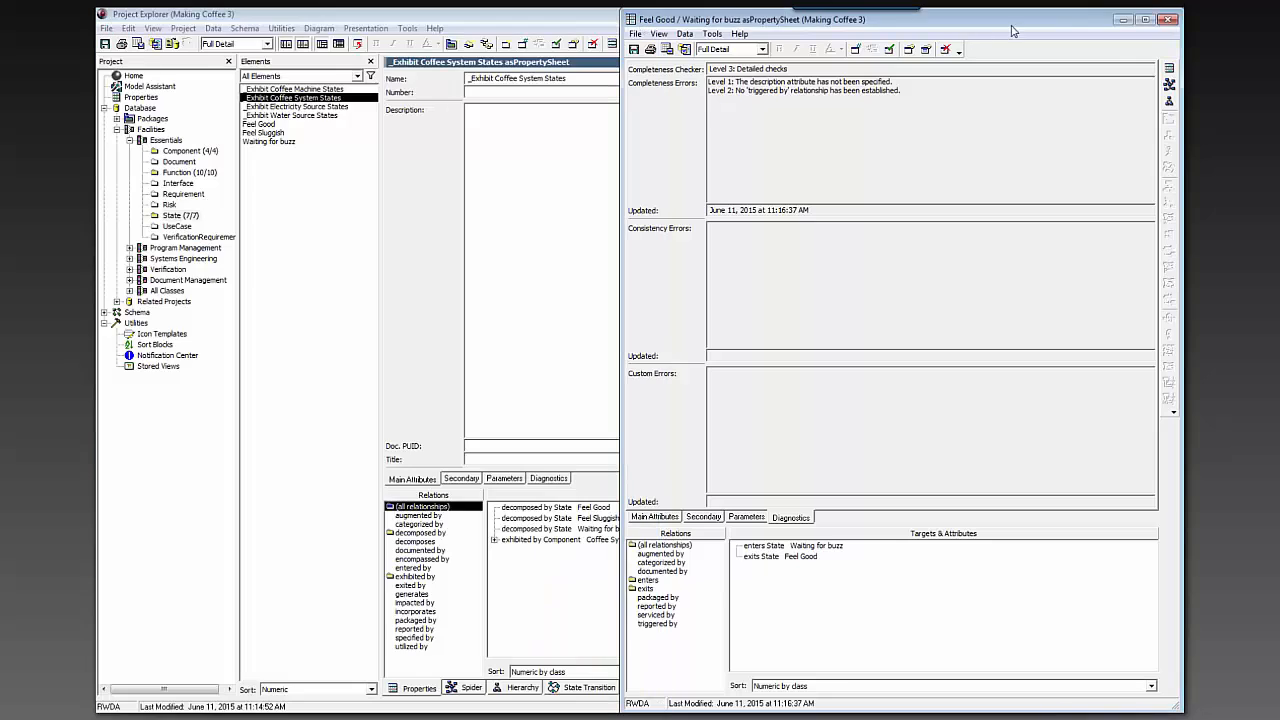
{"action": "left_click", "coordinate": [1168, 20]}
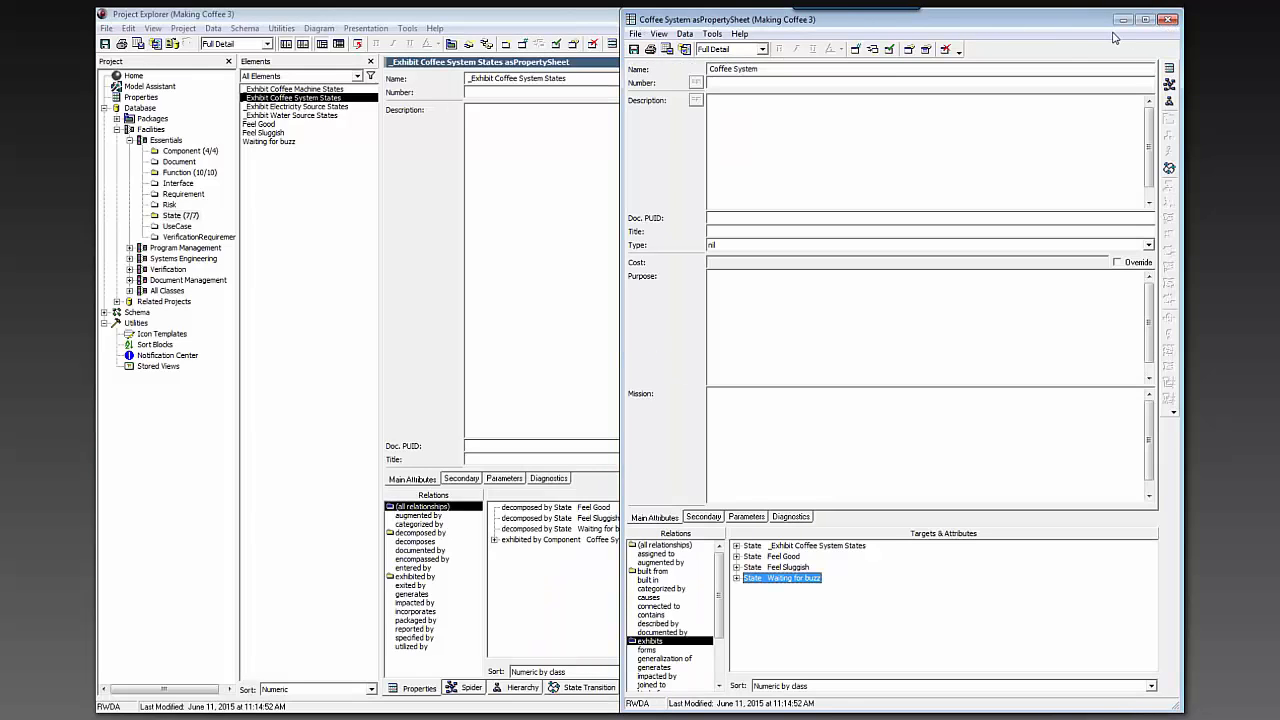
{"action": "left_click", "coordinate": [1168, 20]}
{"action": "left_click", "coordinate": [156, 90]}
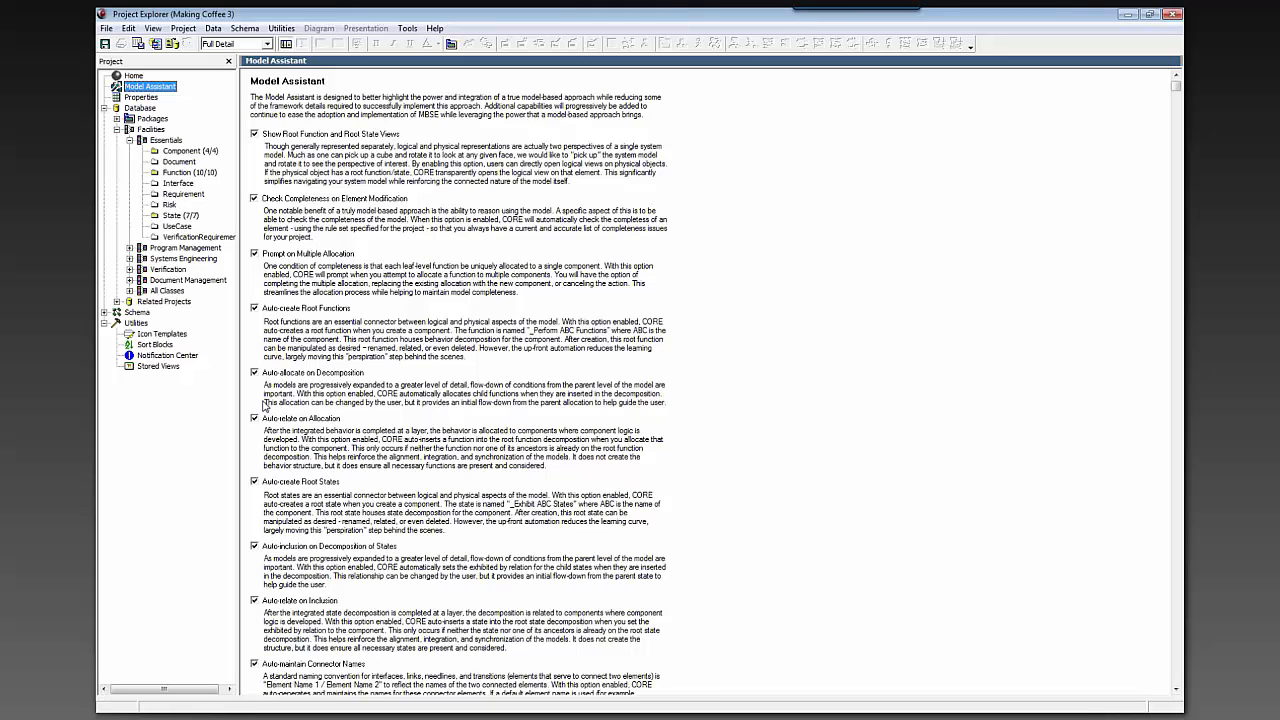
Step: Open the Staffing System project from the local repository
{"action": "left_click", "coordinate": [184, 29]}
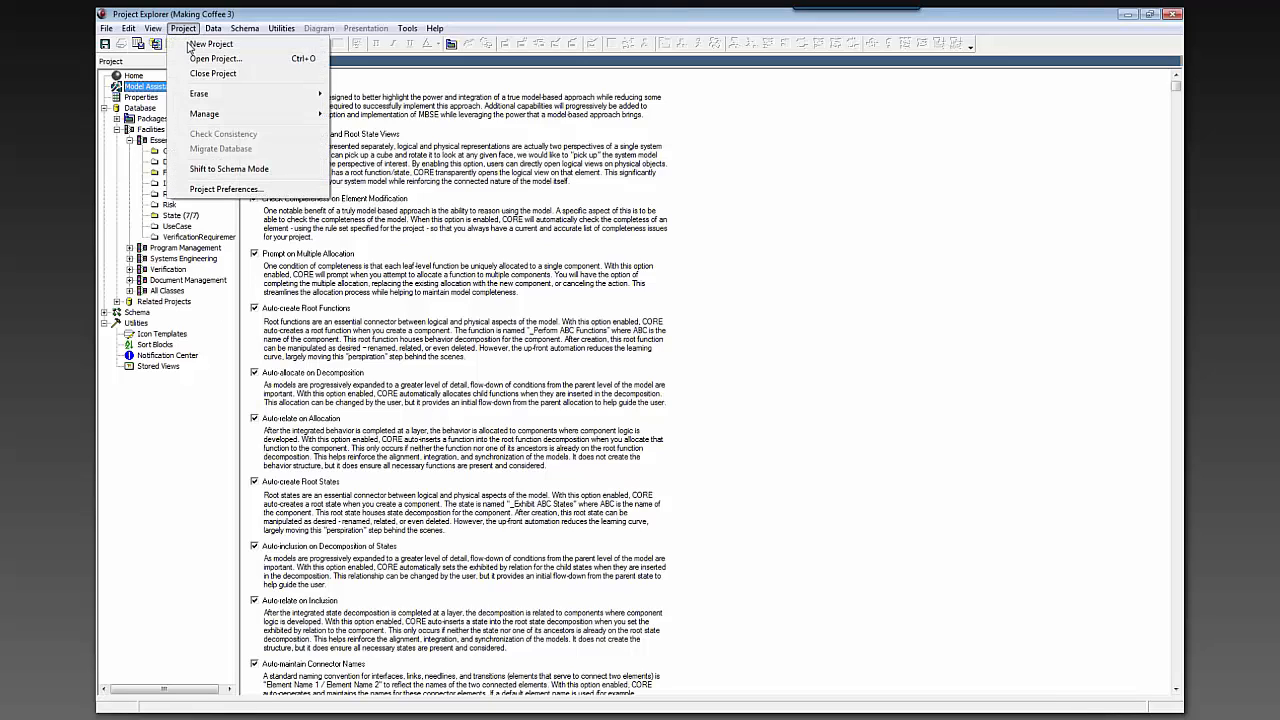
{"action": "left_click", "coordinate": [215, 58]}
{"action": "left_click", "coordinate": [181, 107]}
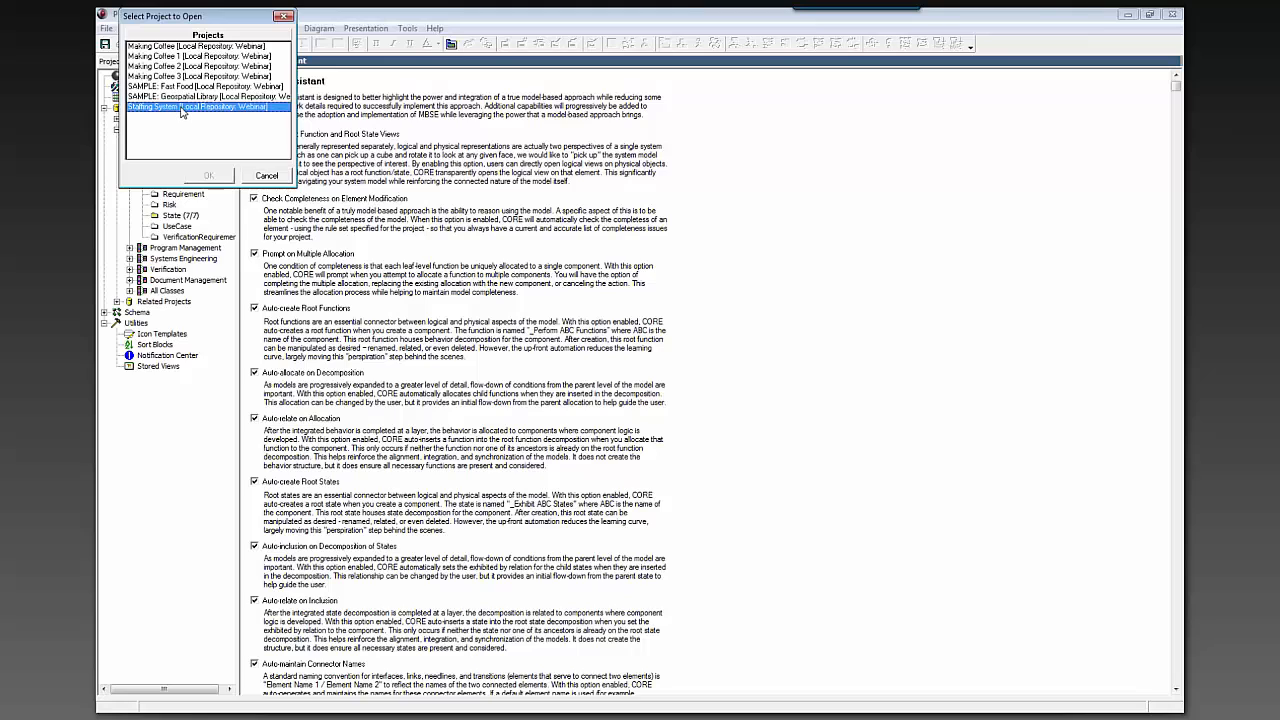
{"action": "left_click", "coordinate": [208, 175]}
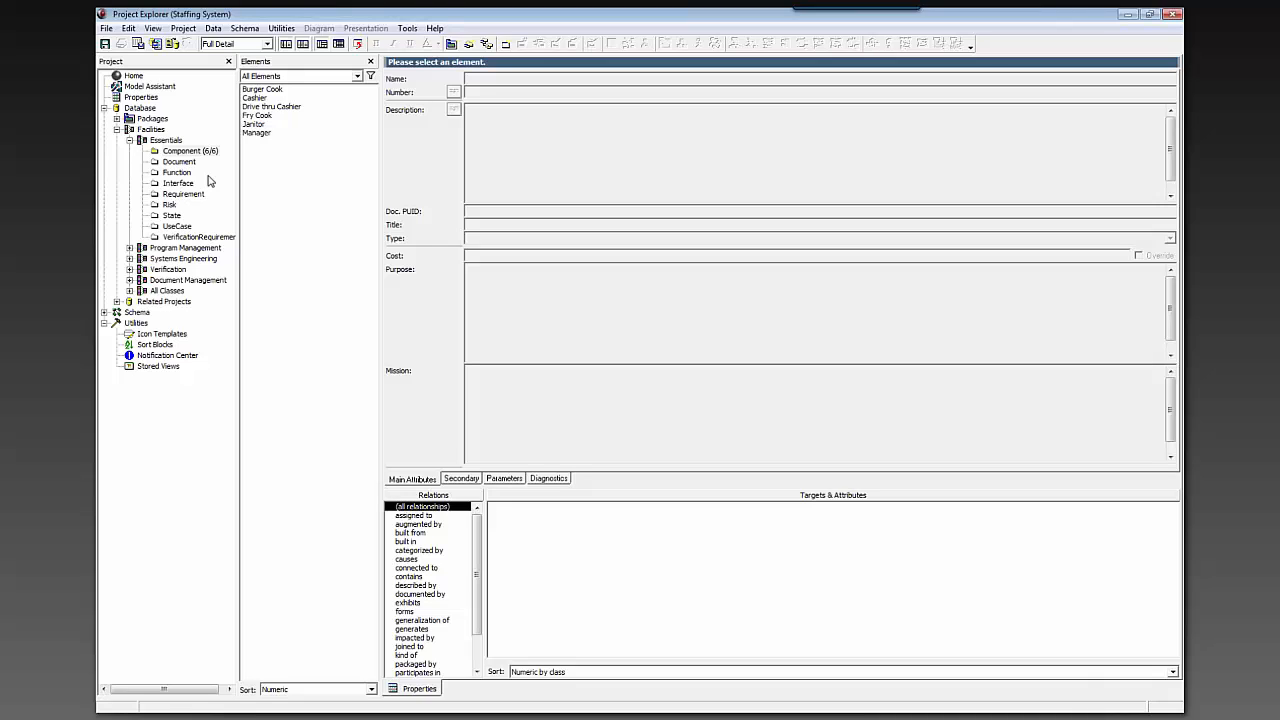
Step: Open the SAMPLE: Fast Food project from the local repository alongside the Staffing System project
{"action": "left_click", "coordinate": [183, 28]}
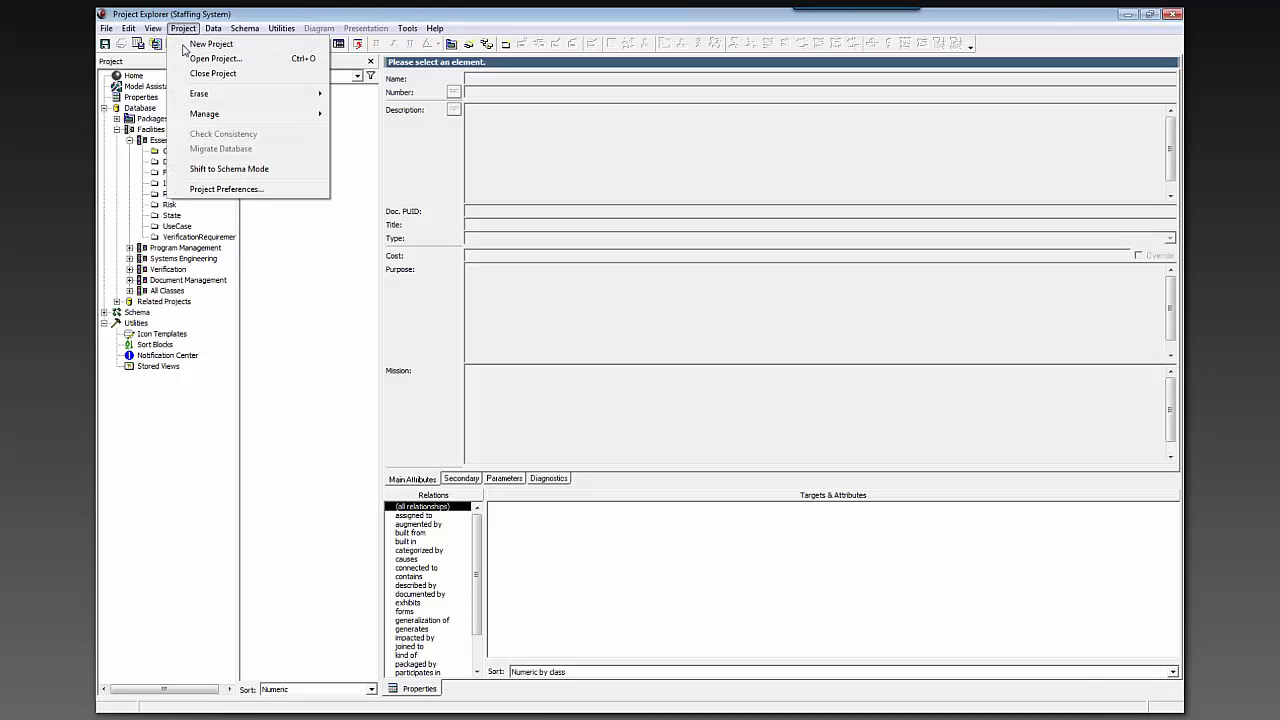
{"action": "left_click", "coordinate": [192, 58]}
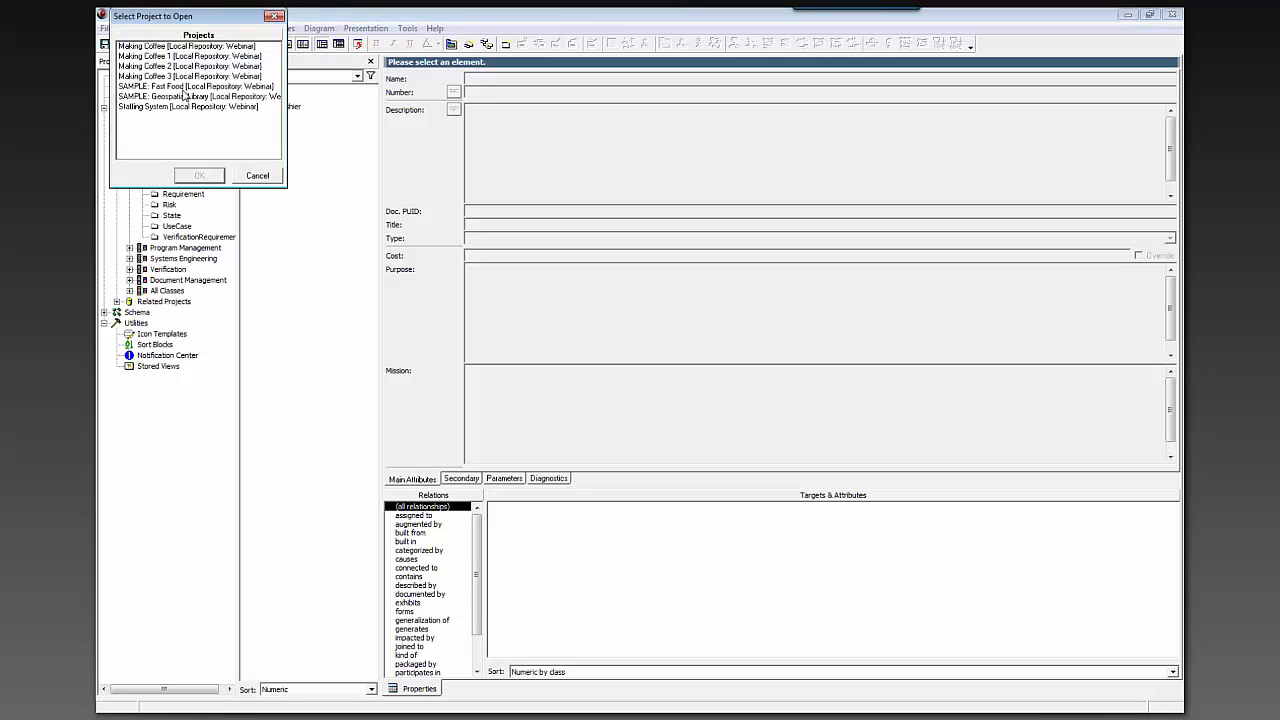
{"action": "left_click", "coordinate": [186, 86]}
{"action": "left_click", "coordinate": [199, 175]}
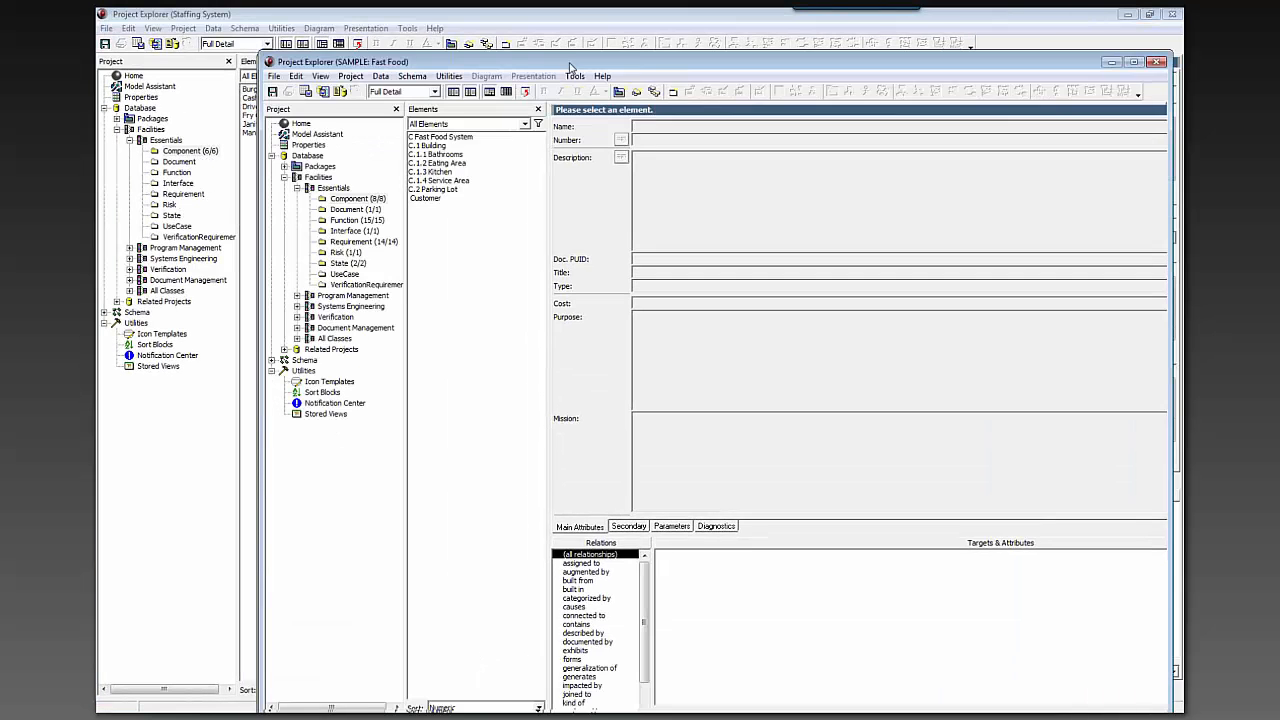
Step: Move and resize the SAMPLE: Fast Food and Staffing System explorer windows so that they sit side by side
{"action": "left_click_drag", "start_coordinate": [570, 65], "coordinate": [582, 34]}
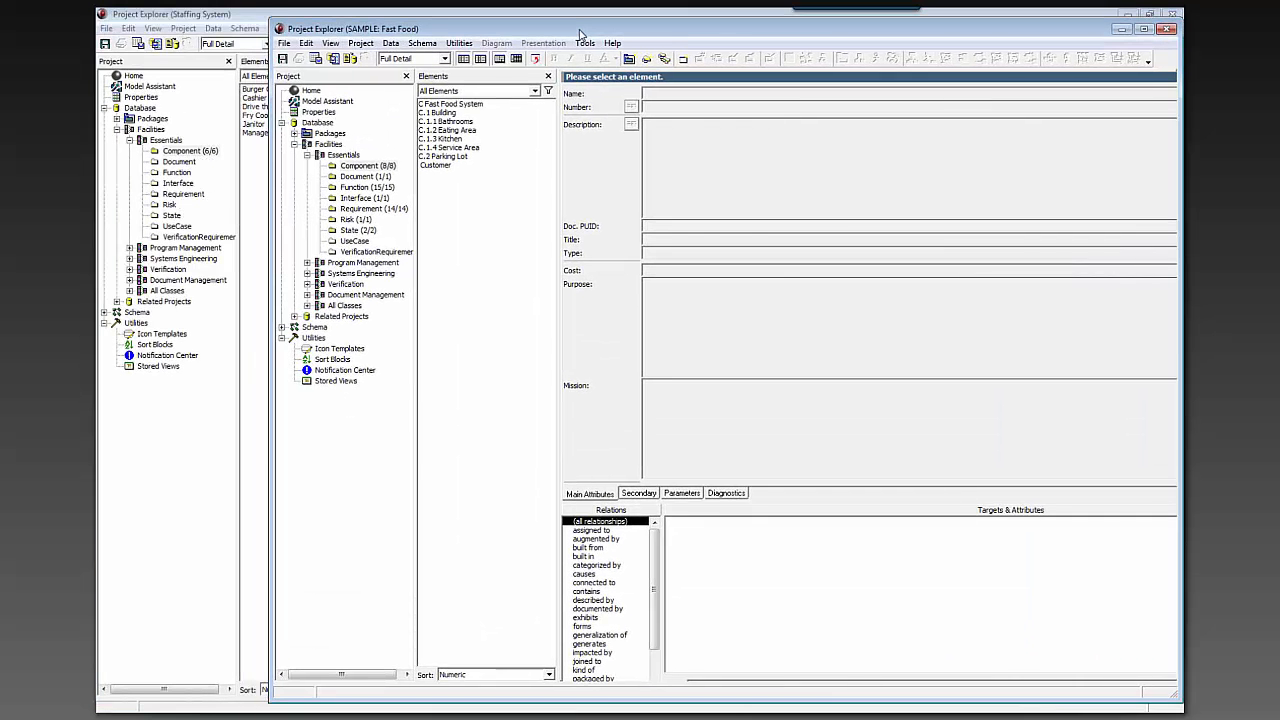
{"action": "left_click_drag", "start_coordinate": [271, 115], "coordinate": [643, 163]}
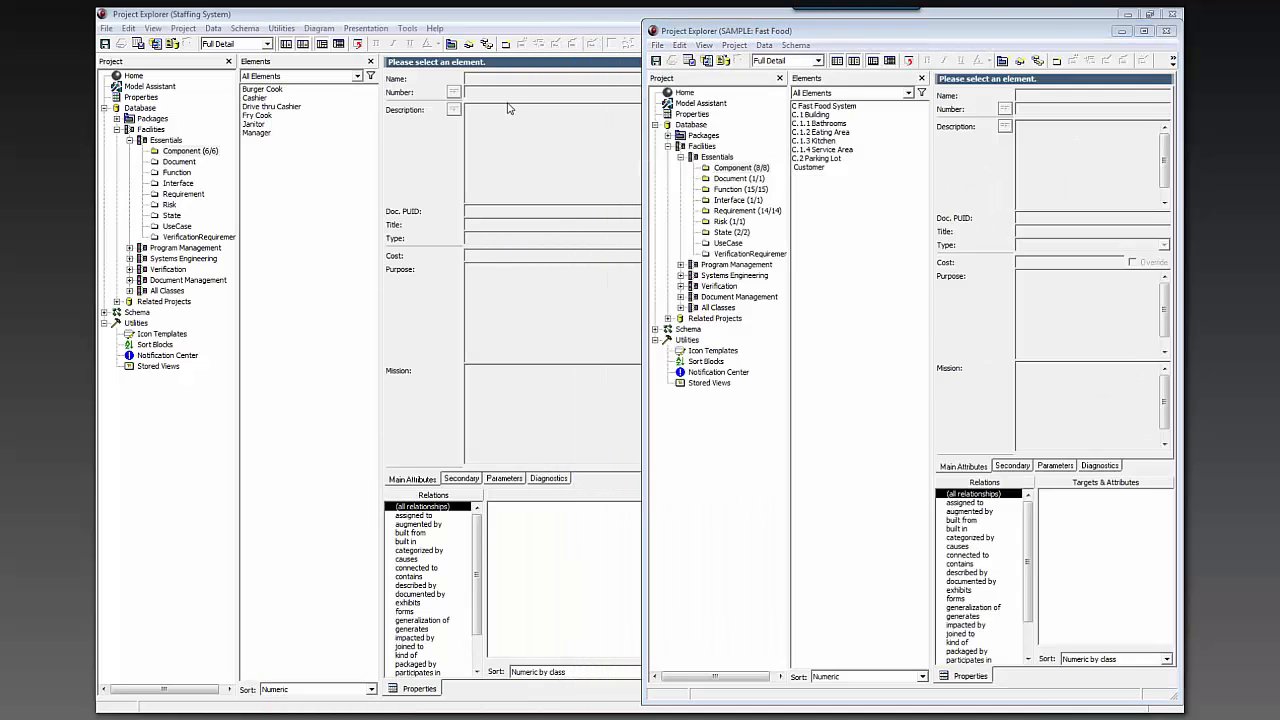
{"action": "left_click", "coordinate": [735, 17]}
{"action": "left_click_drag", "start_coordinate": [733, 20], "coordinate": [553, 27]}
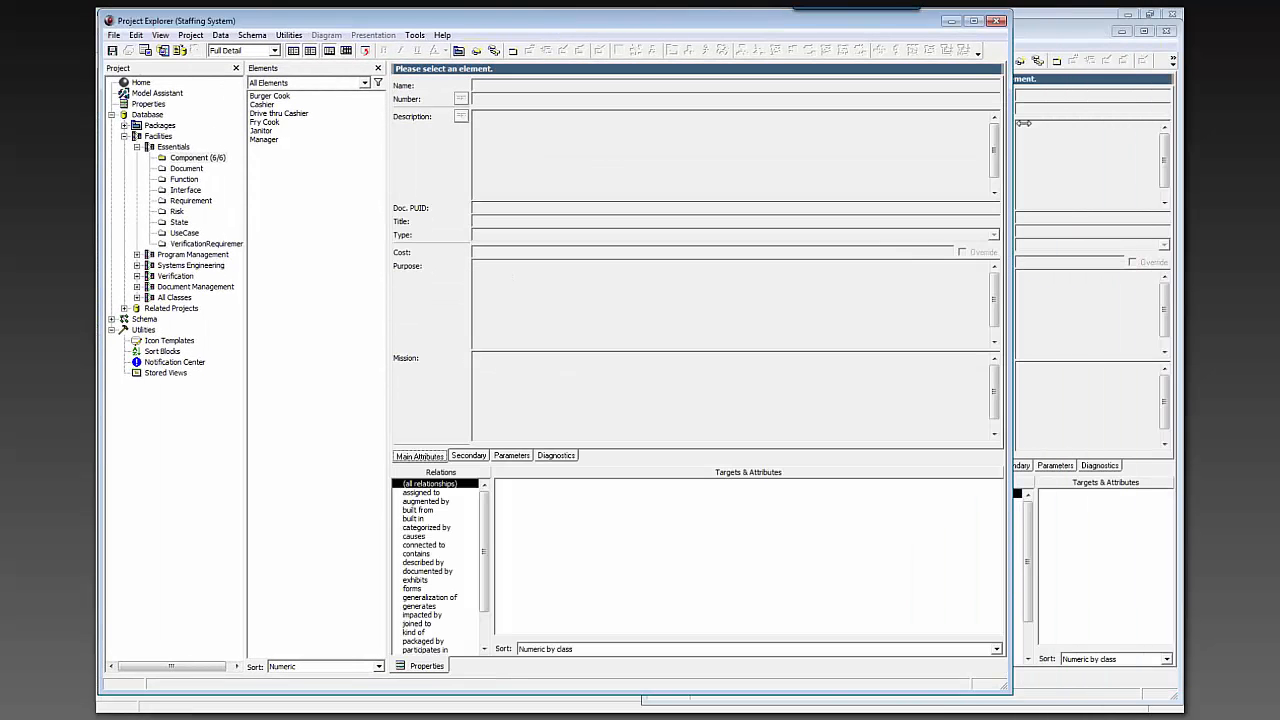
{"action": "left_click_drag", "start_coordinate": [1008, 121], "coordinate": [640, 95]}
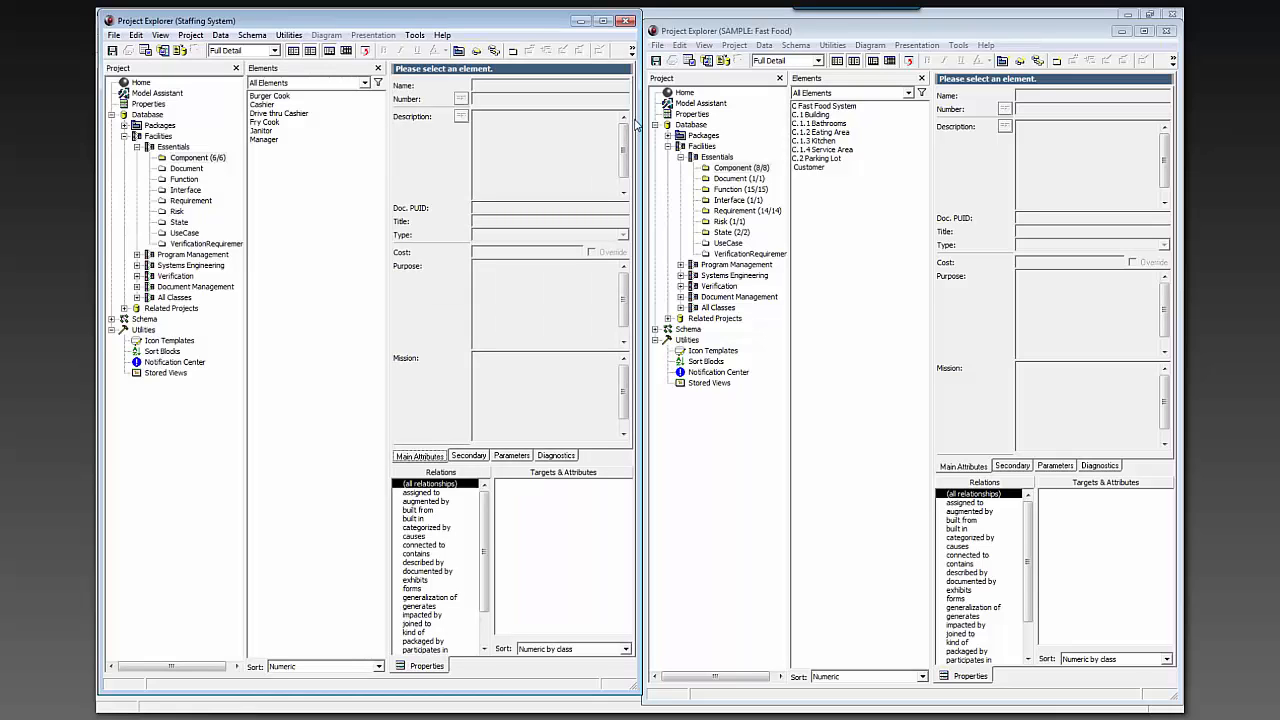
Step: Open the Burger Cook component's property sheet in the Staffing System project and move it over that project's explorer
{"action": "left_click", "coordinate": [273, 196]}
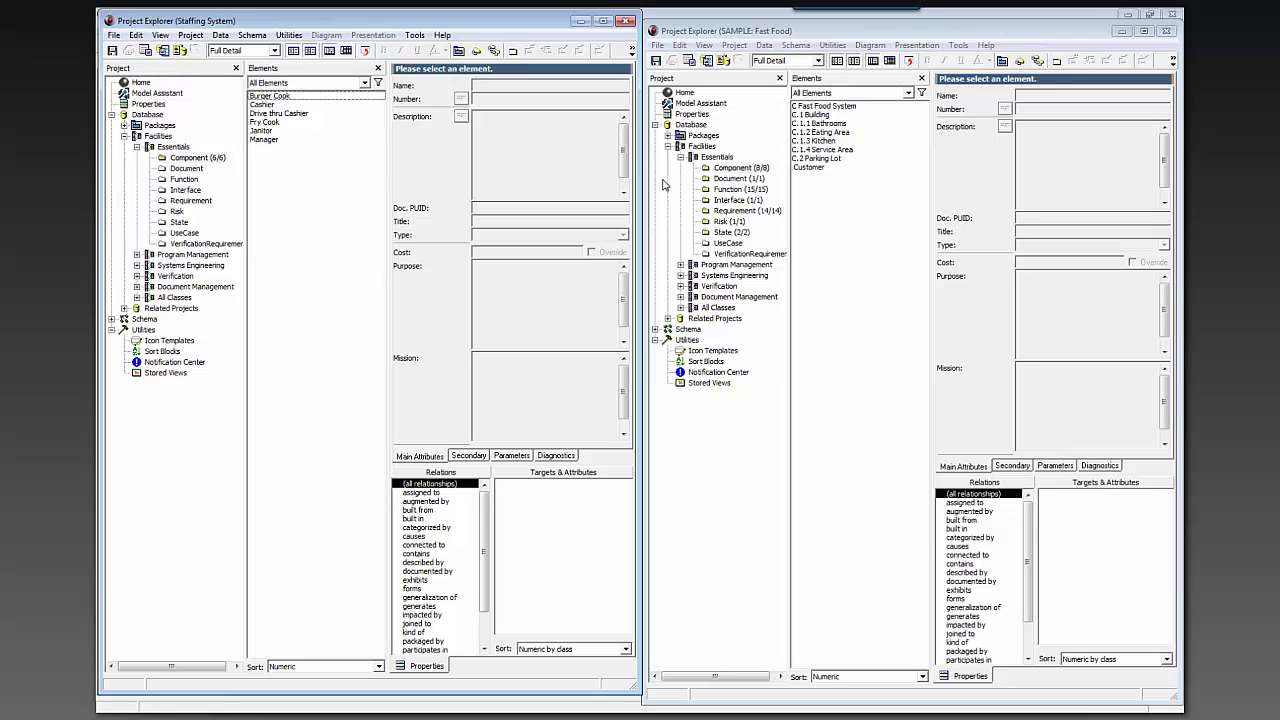
{"action": "double_click", "coordinate": [272, 96]}
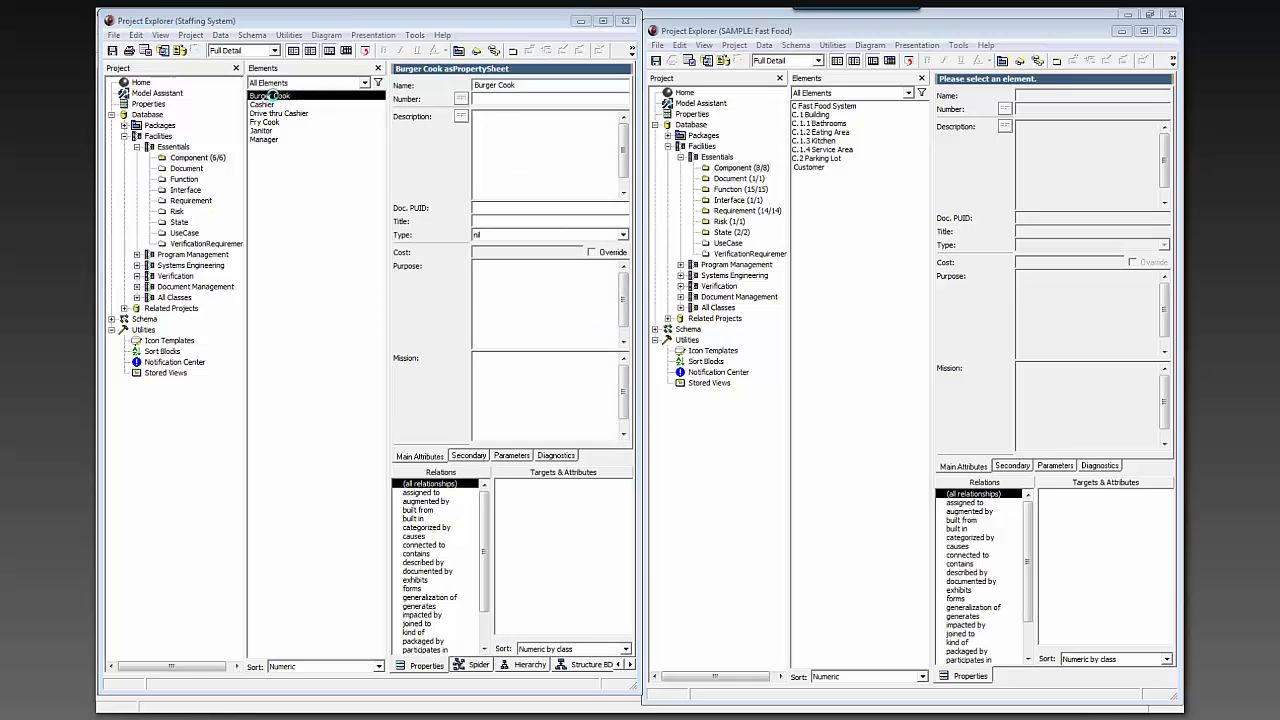
{"action": "left_click_drag", "start_coordinate": [927, 26], "coordinate": [398, 38]}
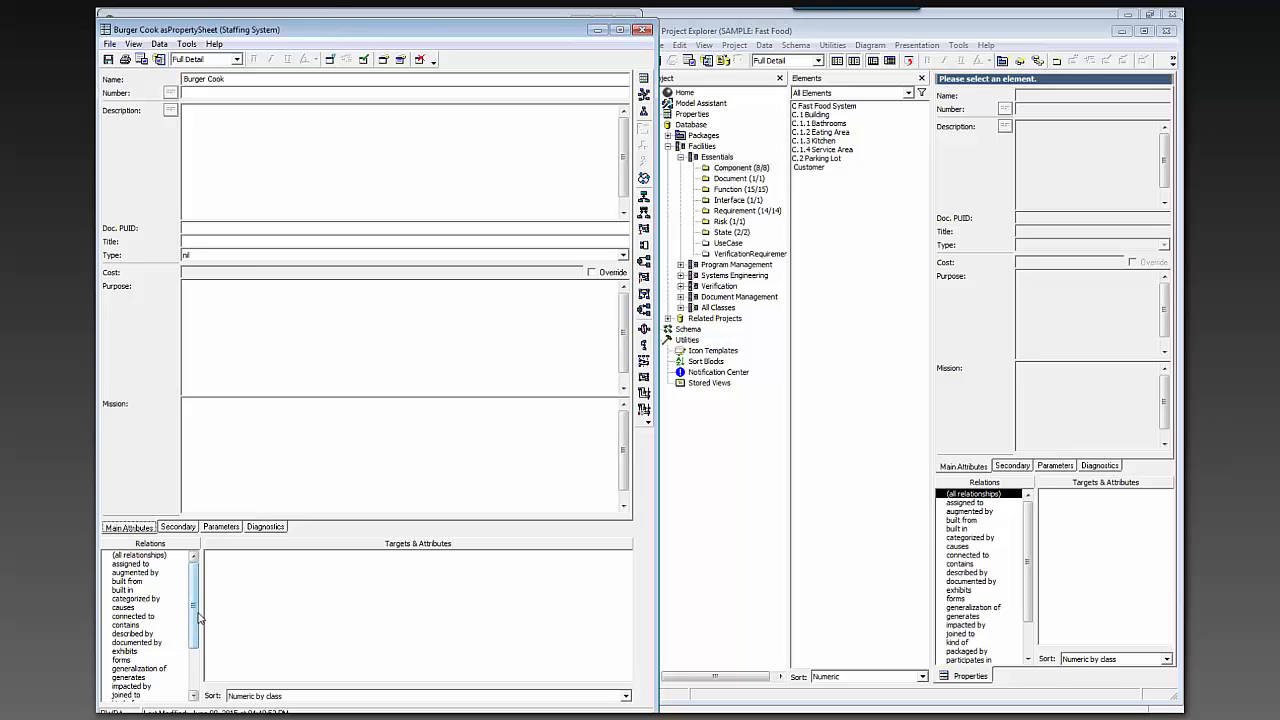
Step: Open the target editor for Burger Cook's performs relationship and move it clear of the Fast Food explorer
{"action": "scroll", "coordinate": [184, 627], "scroll_direction": "down", "scroll_amount": 1}
{"action": "scroll", "coordinate": [184, 627], "scroll_direction": "down", "scroll_amount": 3}
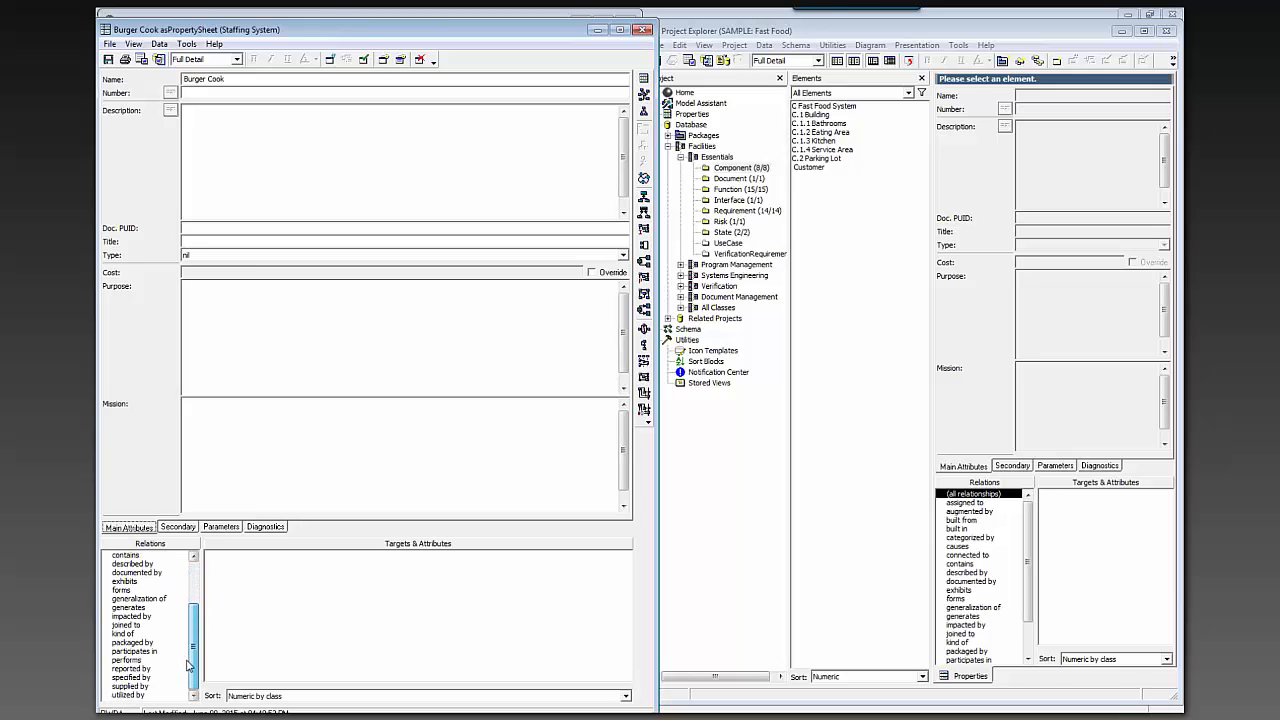
{"action": "left_click", "coordinate": [133, 660]}
{"action": "double_click", "coordinate": [133, 660]}
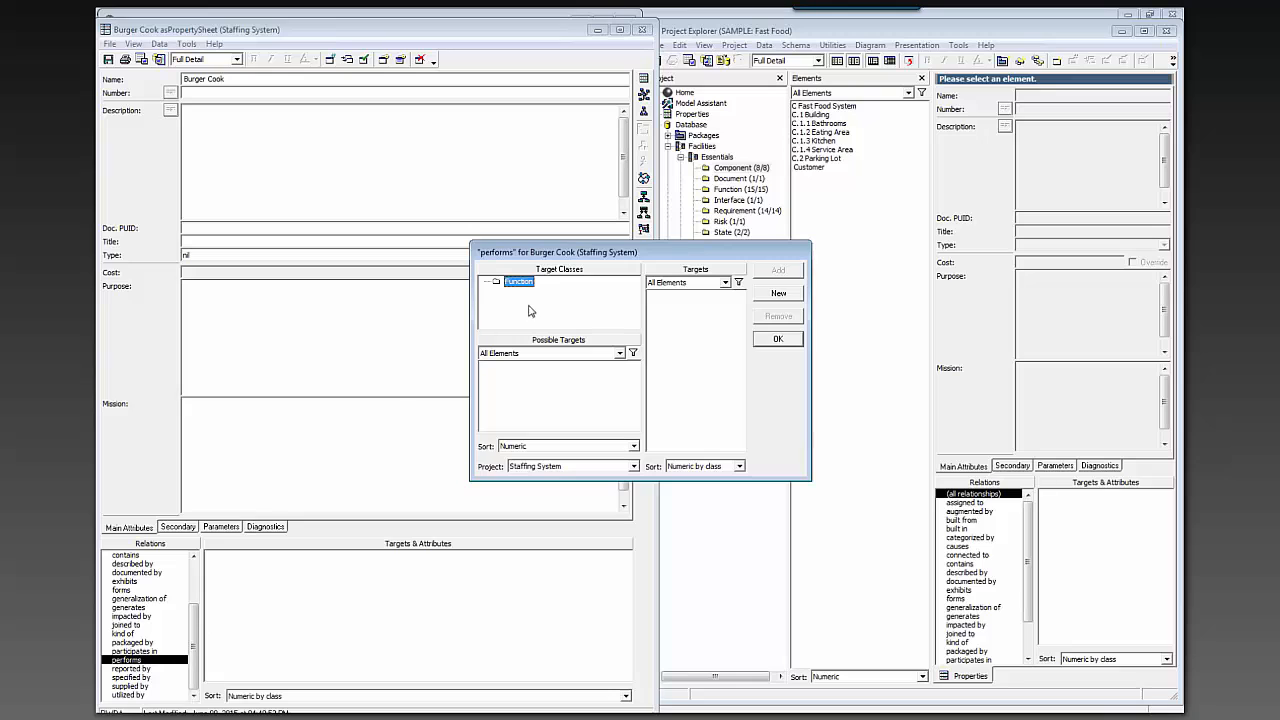
{"action": "left_click_drag", "start_coordinate": [558, 258], "coordinate": [391, 257]}
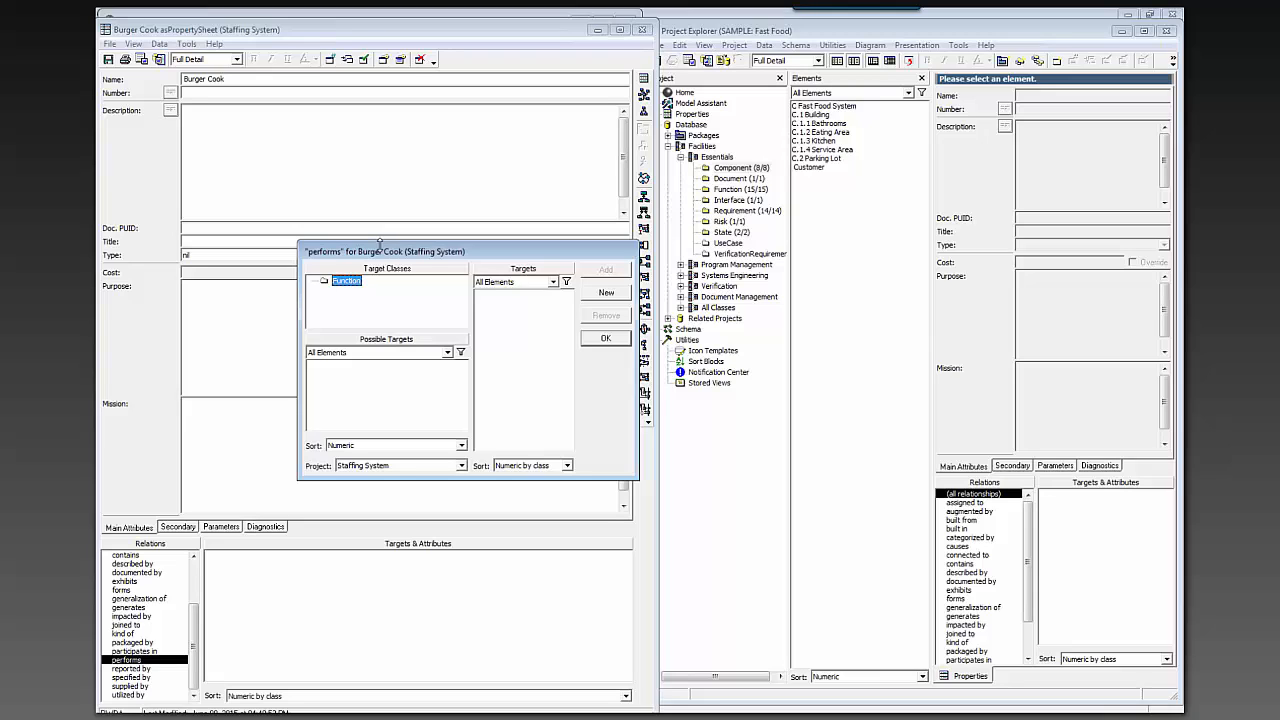
Step: Add the F.12 Cook Burgers function from the SAMPLE: Fast Food project as a performs target of Burger Cook
{"action": "left_click", "coordinate": [435, 466]}
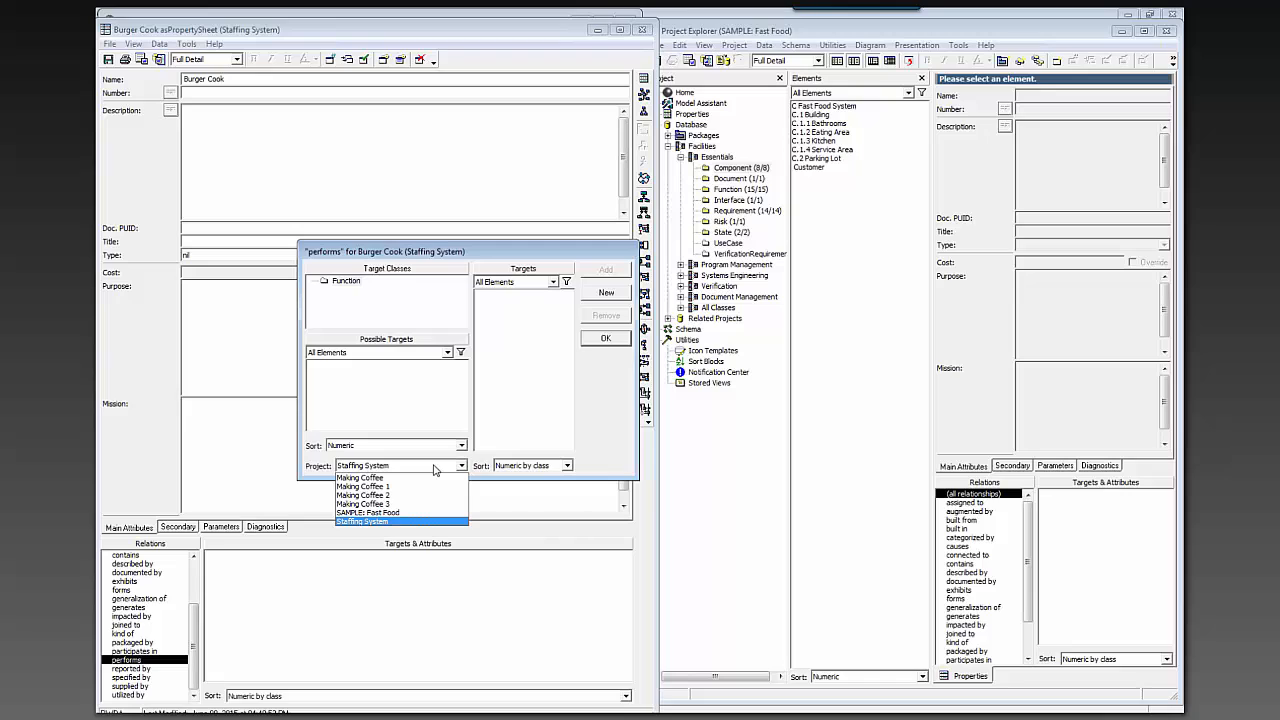
{"action": "left_click", "coordinate": [380, 512]}
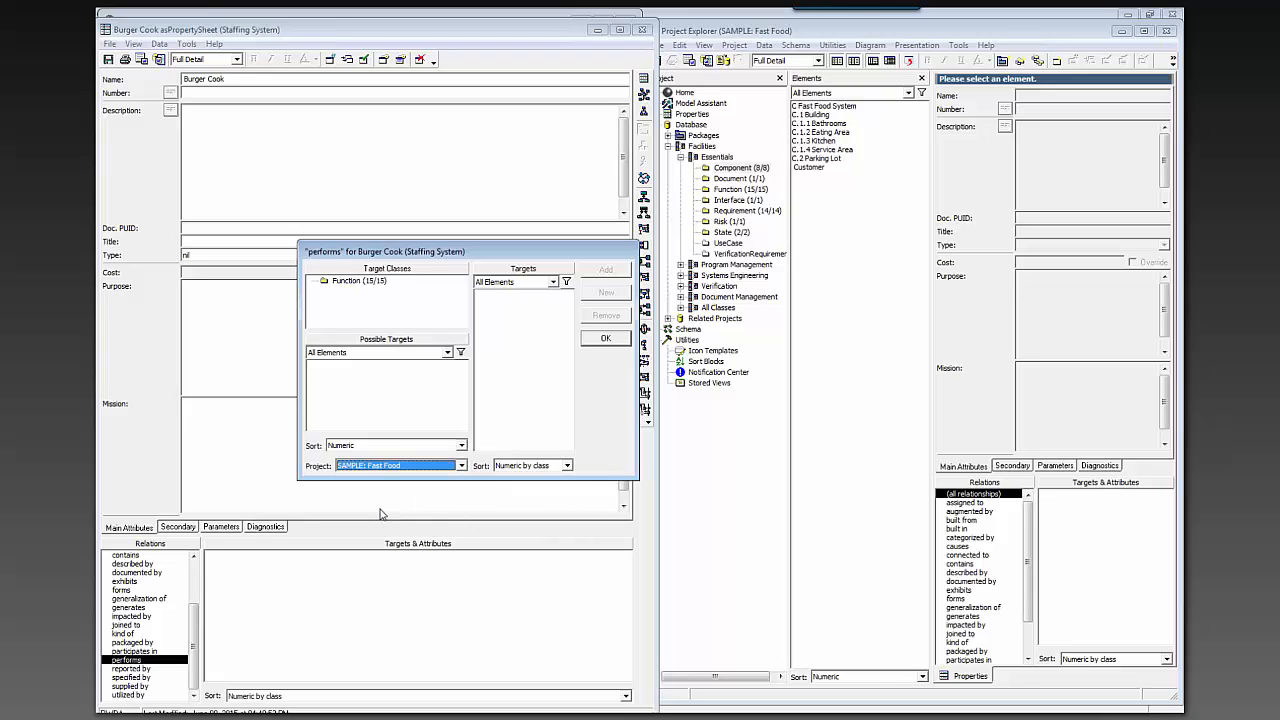
{"action": "left_click", "coordinate": [361, 282]}
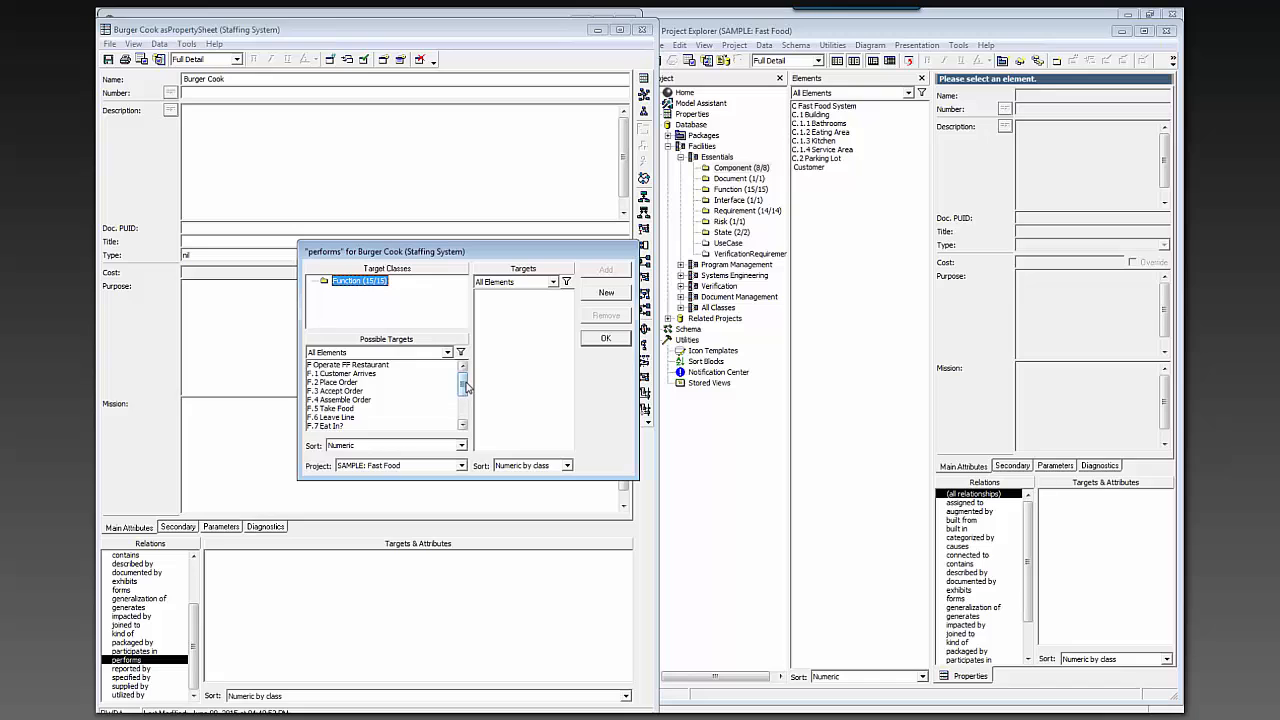
{"action": "scroll", "coordinate": [465, 395], "scroll_direction": "down", "scroll_amount": 1}
{"action": "scroll", "coordinate": [465, 395], "scroll_direction": "down", "scroll_amount": 2}
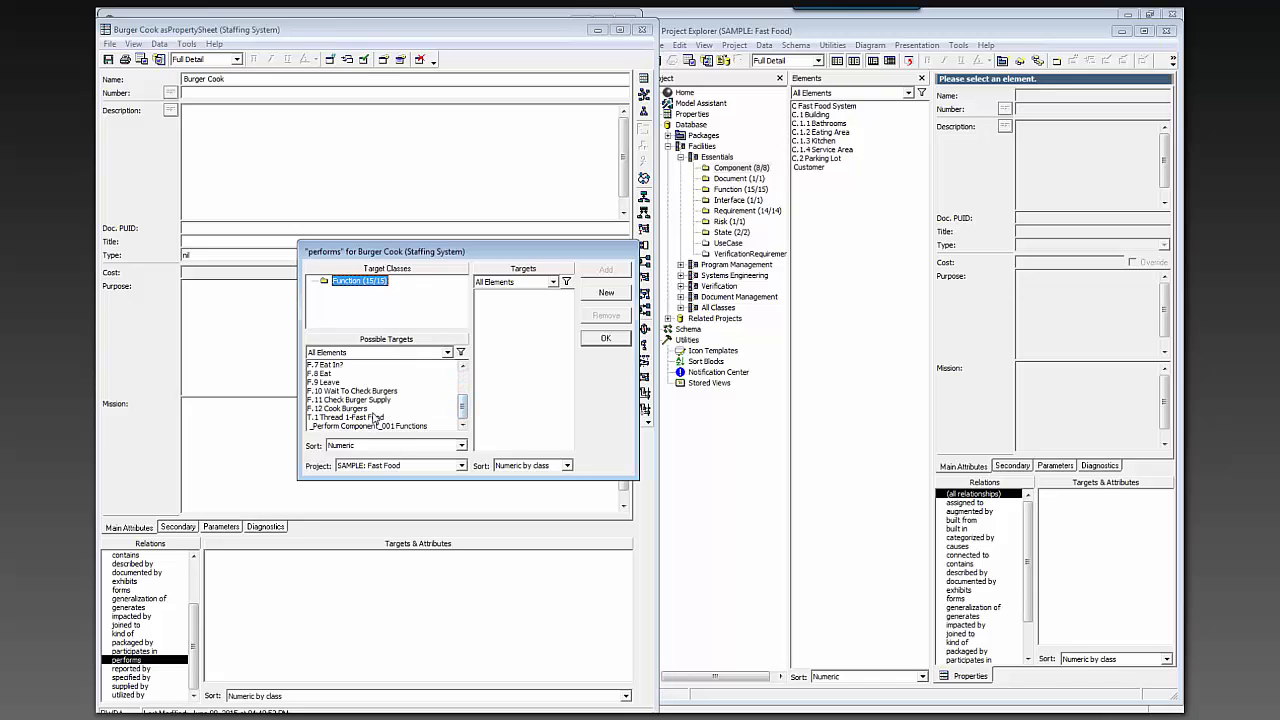
{"action": "left_click", "coordinate": [369, 410]}
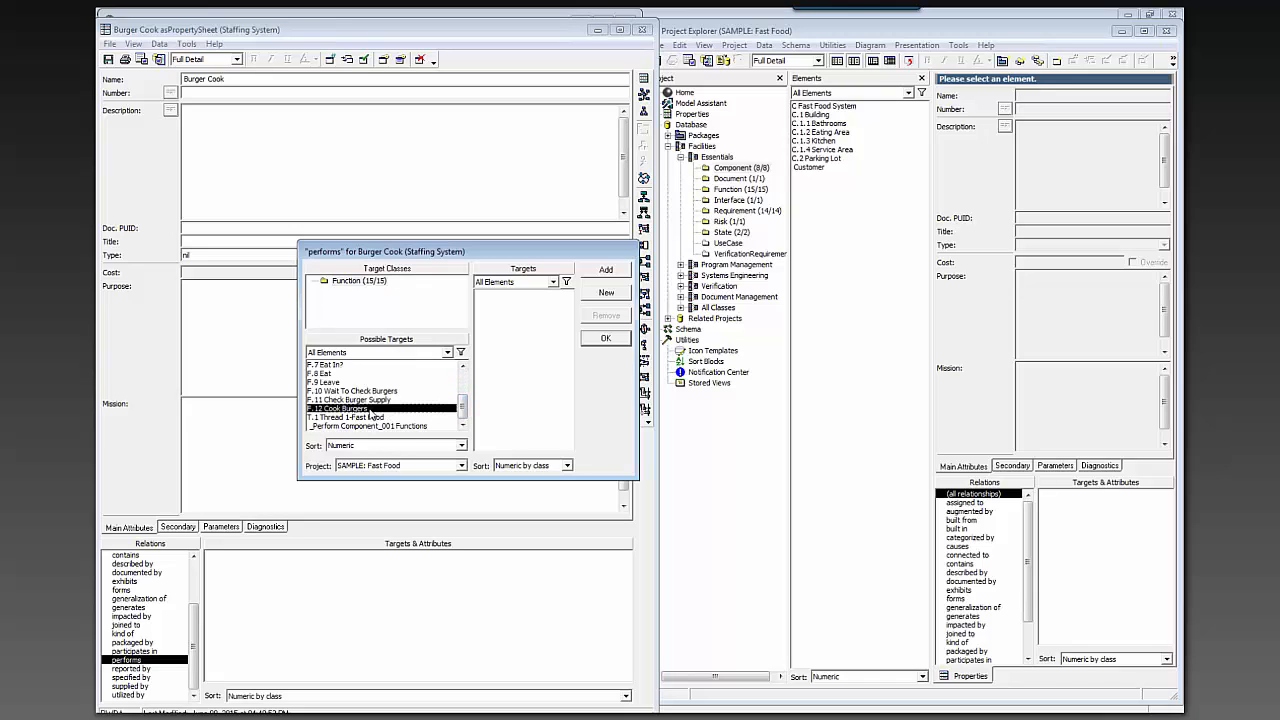
{"action": "left_click", "coordinate": [605, 270]}
{"action": "left_click", "coordinate": [603, 340]}
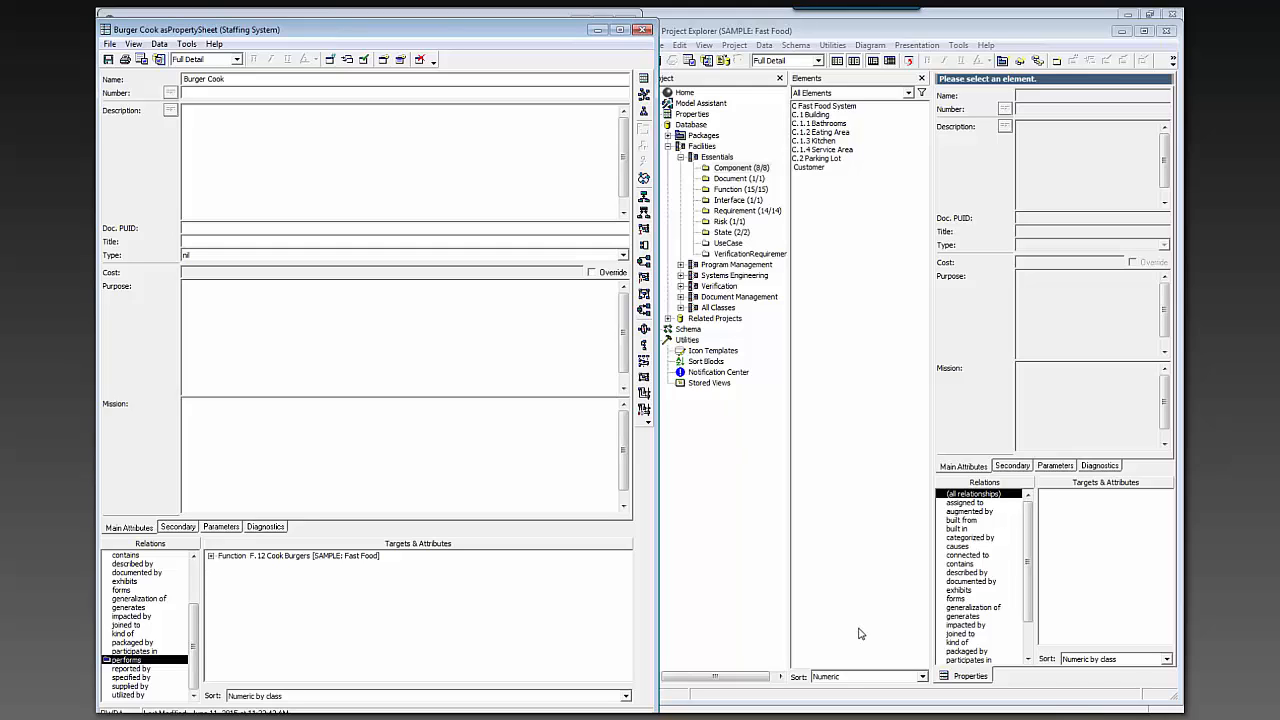
Step: Open the Enhanced FFBD of the F Operate FF Restaurant function in the Fast Food project and show its Assemble Order function
{"action": "left_click", "coordinate": [745, 189]}
{"action": "left_click", "coordinate": [822, 104]}
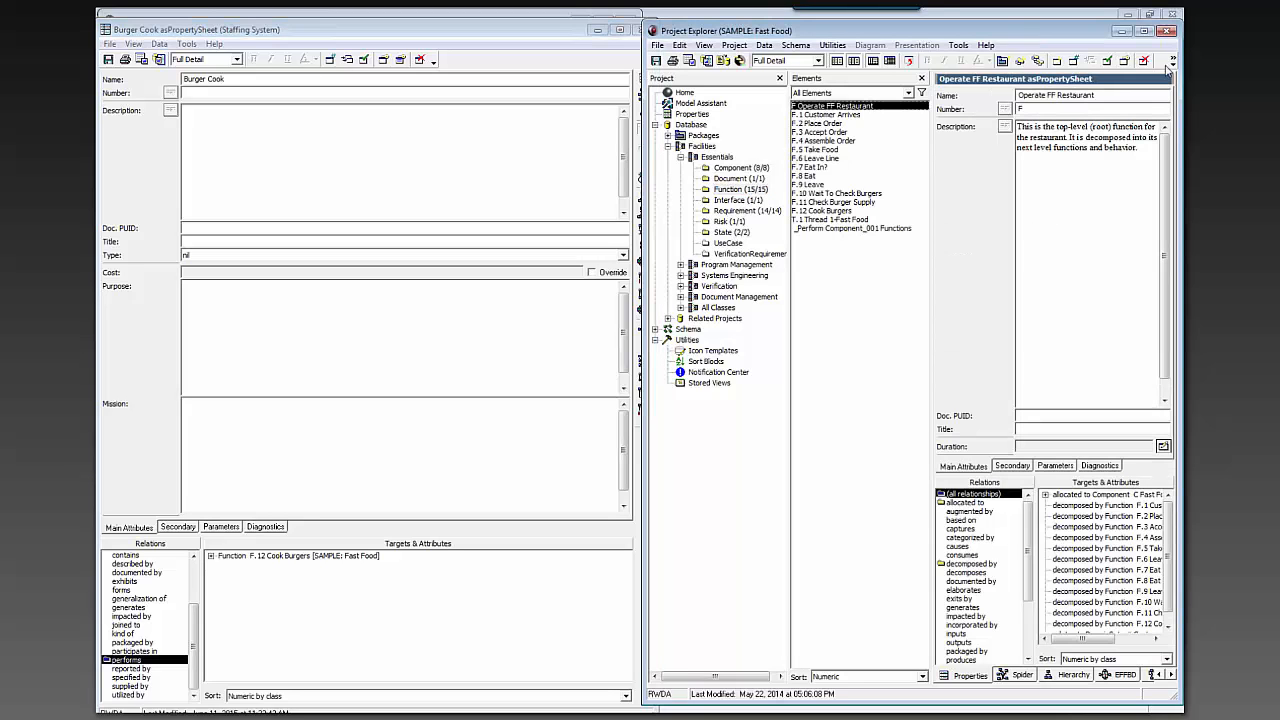
{"action": "left_click", "coordinate": [1172, 60]}
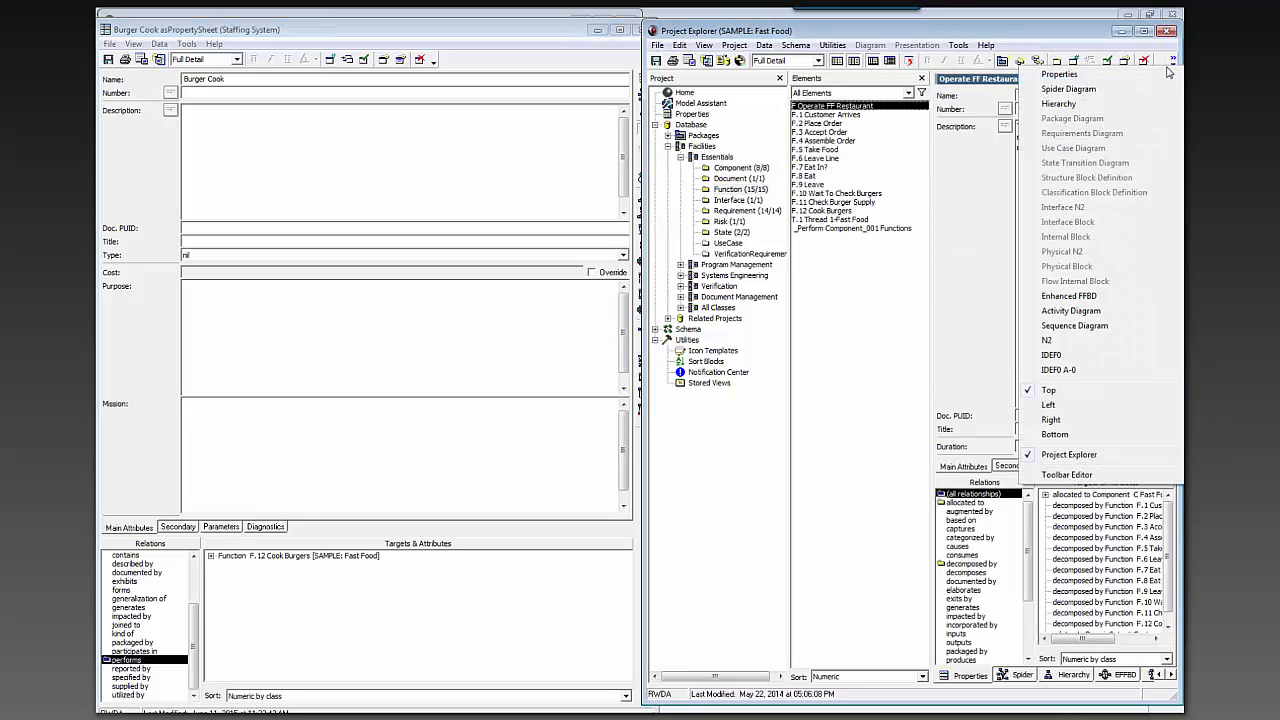
{"action": "left_click", "coordinate": [1092, 296]}
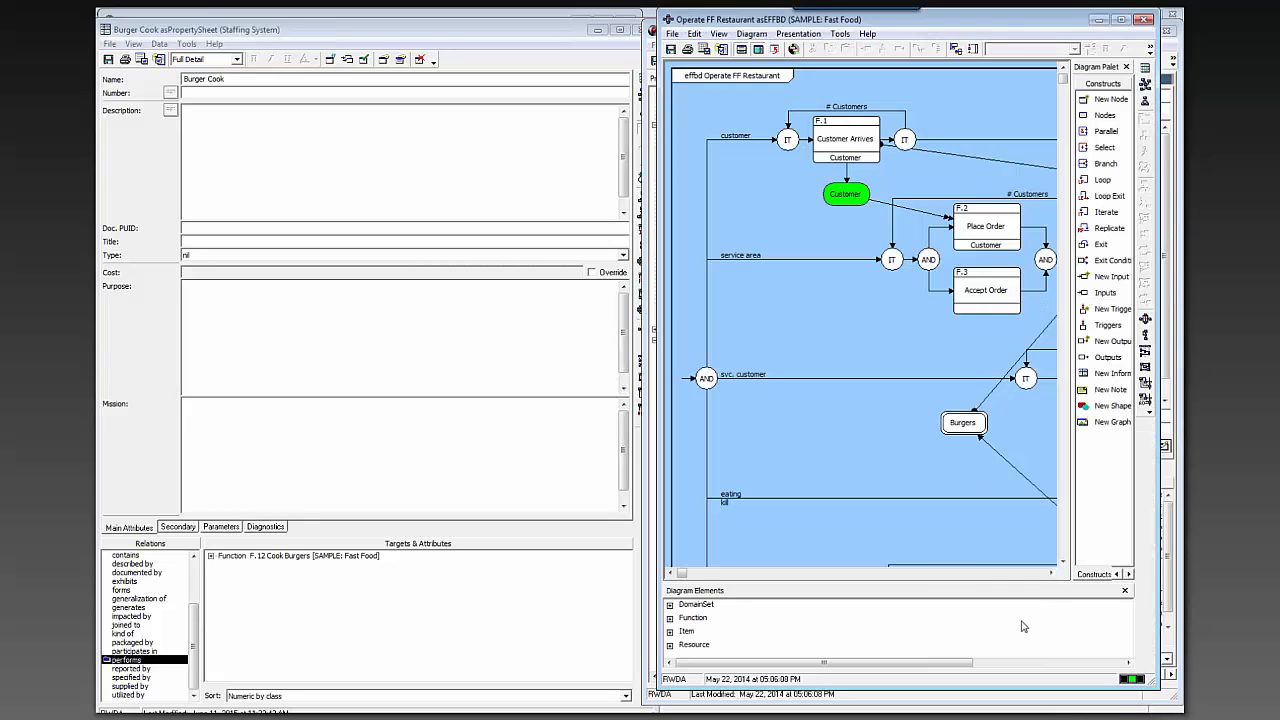
{"action": "left_click", "coordinate": [1035, 575]}
{"action": "left_click", "coordinate": [1035, 575]}
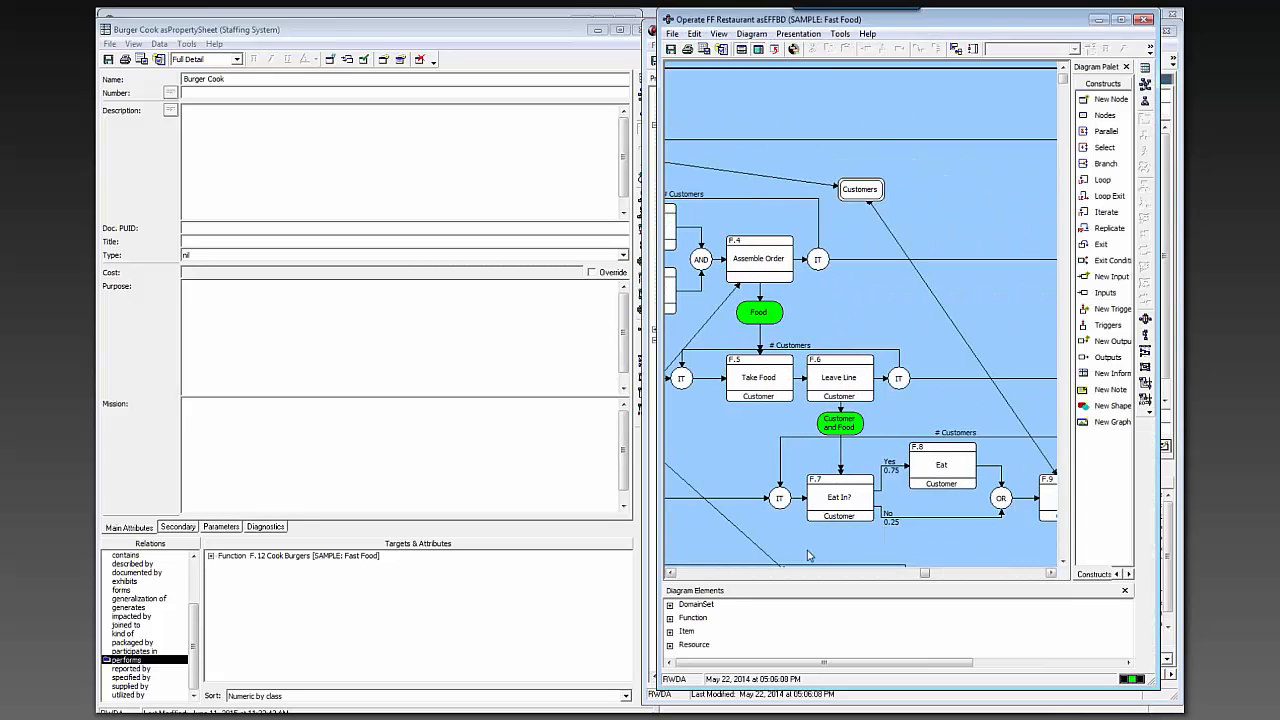
{"action": "left_click", "coordinate": [681, 574]}
{"action": "left_click", "coordinate": [681, 574]}
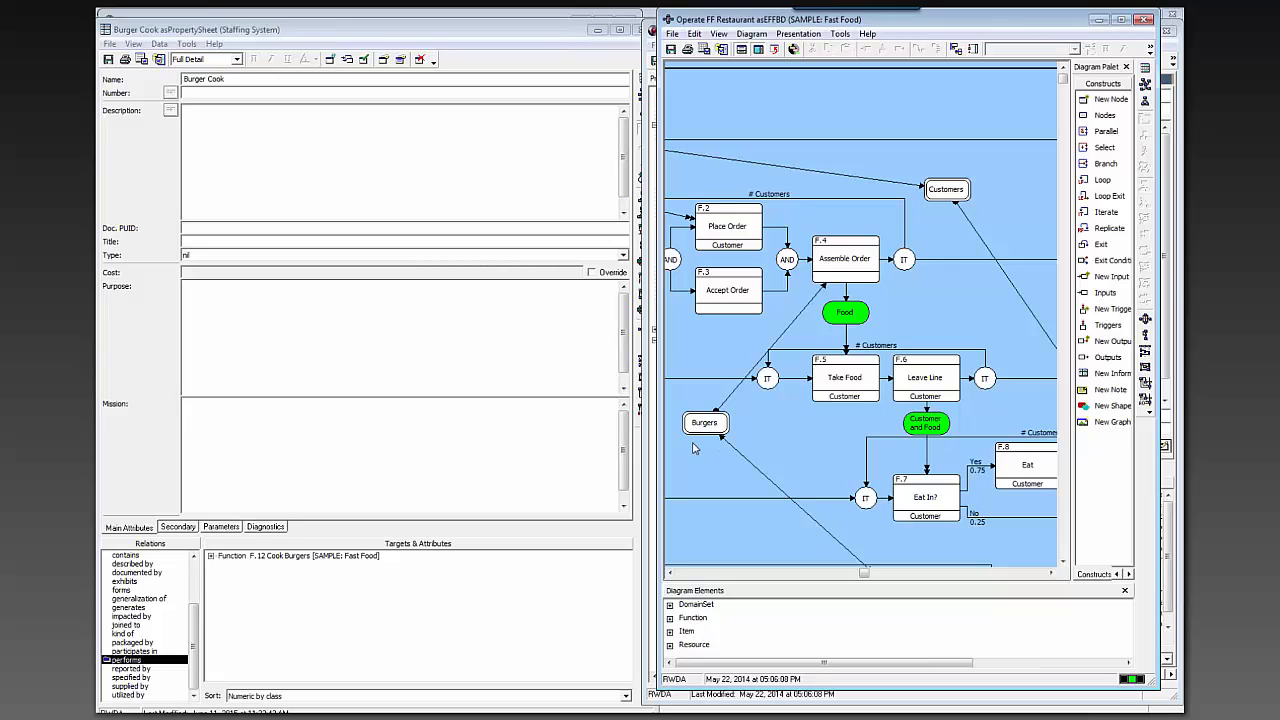
Step: Close the Burger Cook property sheet and connect the Staffing System's Cashier component to the F.4 Assemble Order function with the performs relation
{"action": "left_click", "coordinate": [503, 42]}
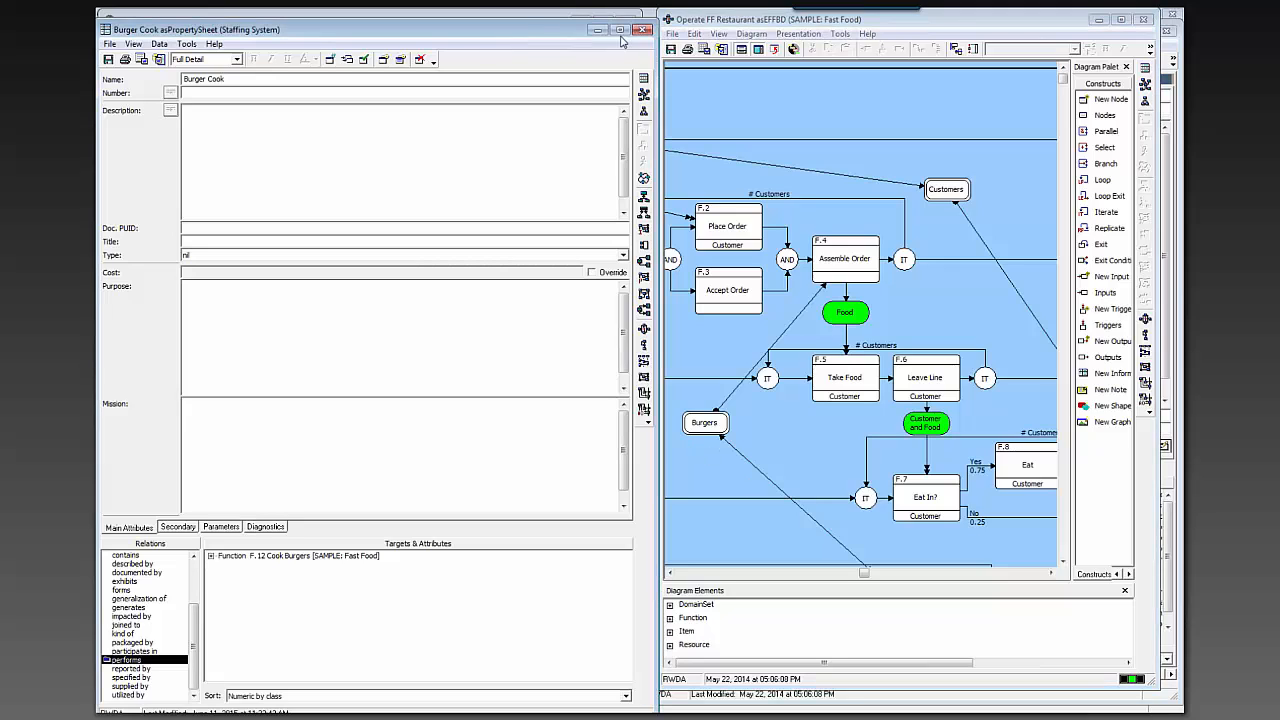
{"action": "left_click", "coordinate": [642, 30]}
{"action": "left_click", "coordinate": [274, 107]}
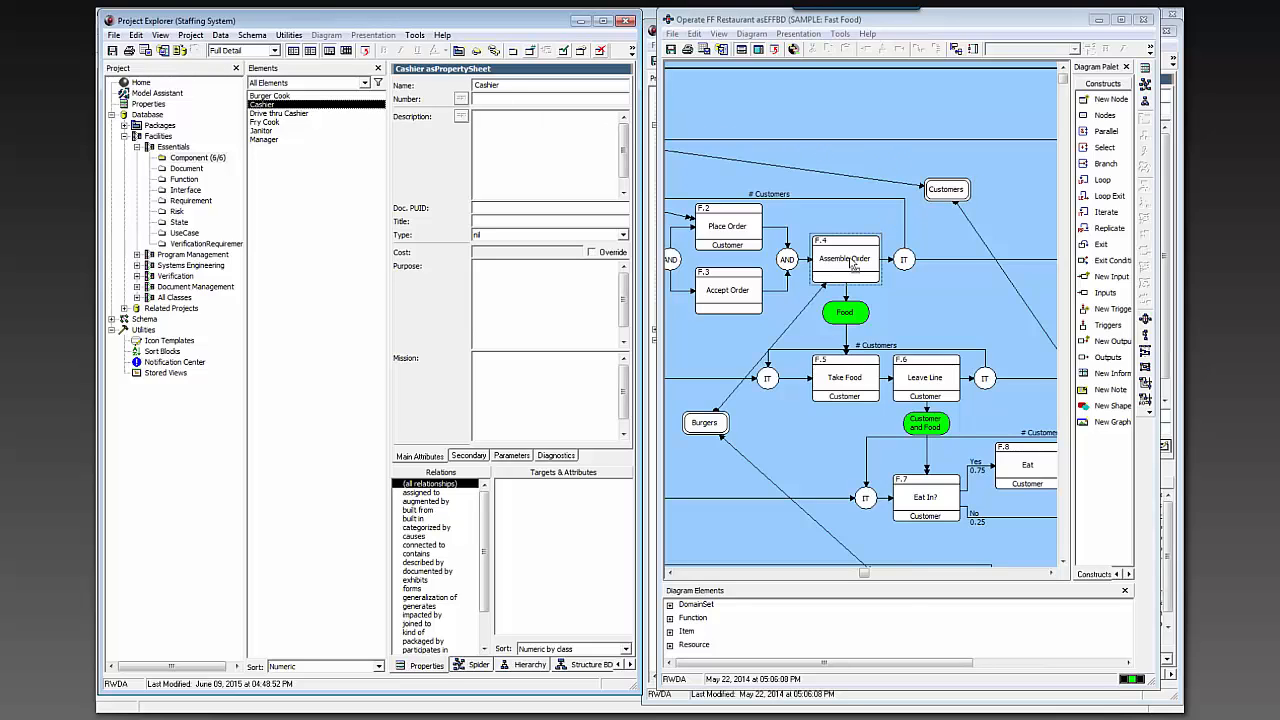
{"action": "left_click_drag", "start_coordinate": [853, 262], "coordinate": [851, 263]}
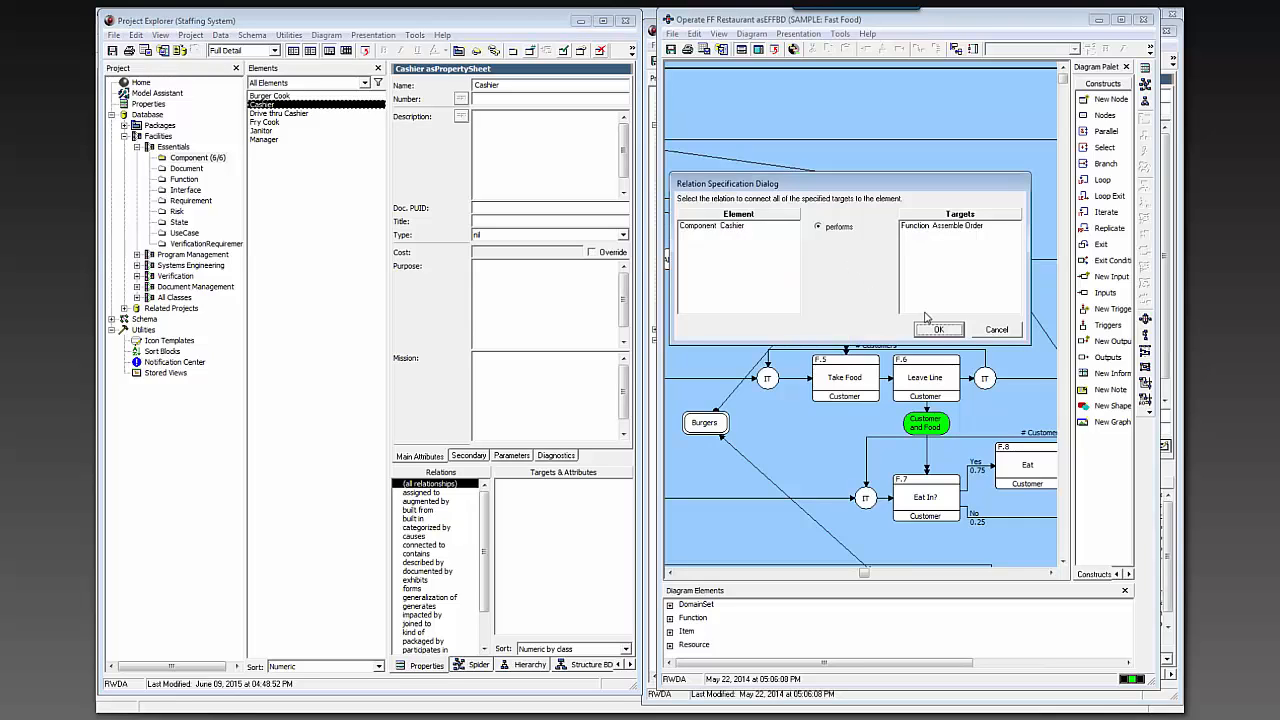
{"action": "left_click", "coordinate": [956, 330]}
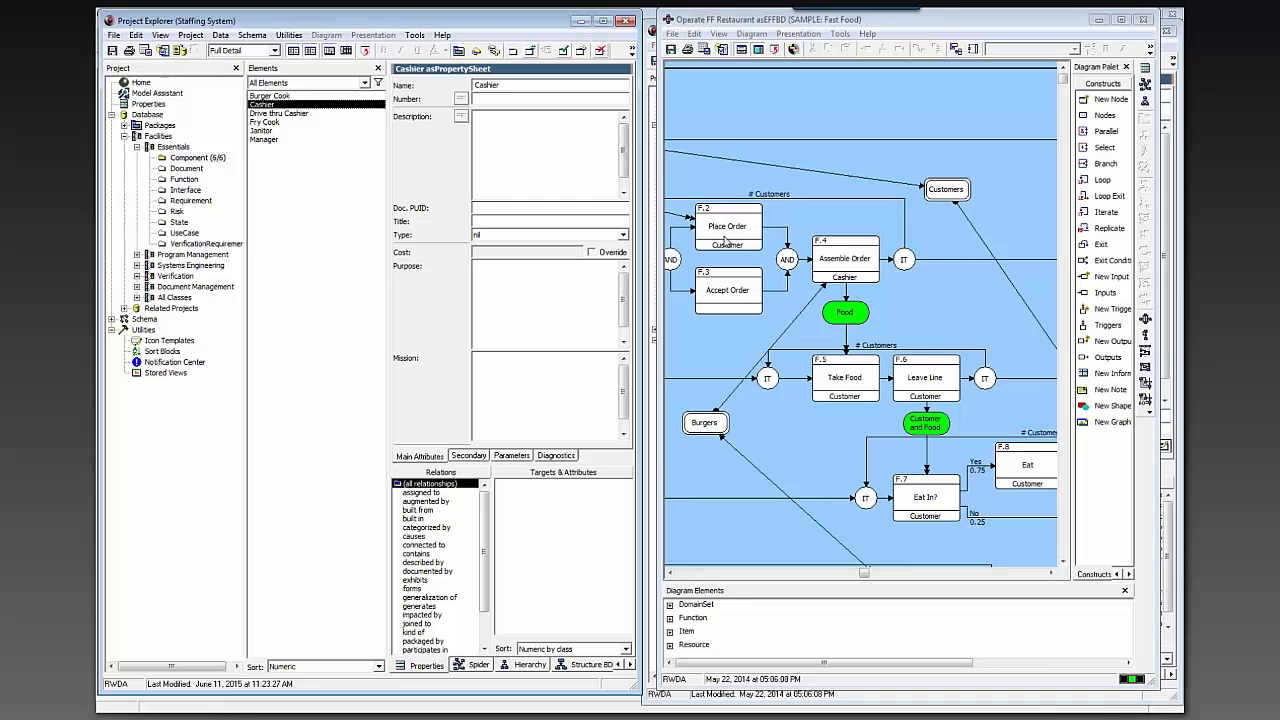
{"action": "left_click", "coordinate": [282, 142]}
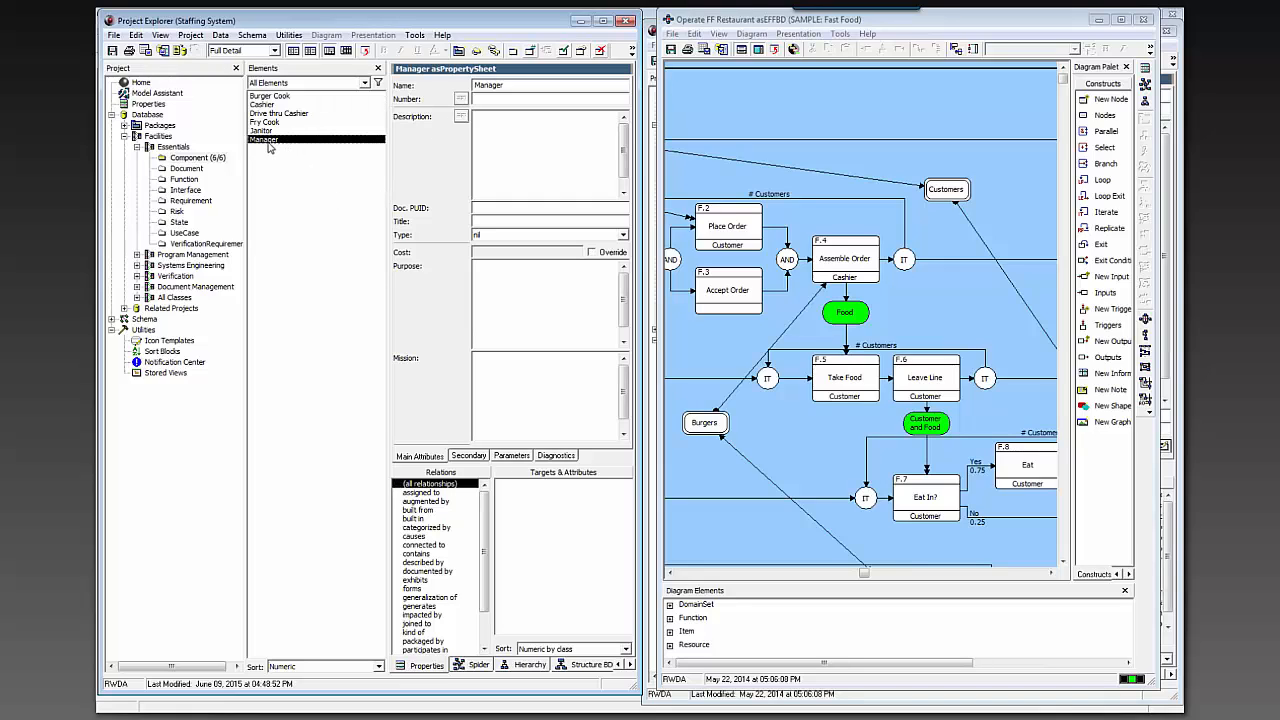
{"action": "left_click_drag", "start_coordinate": [269, 148], "coordinate": [727, 305]}
{"action": "left_click_drag", "start_coordinate": [727, 305], "coordinate": [338, 142]}
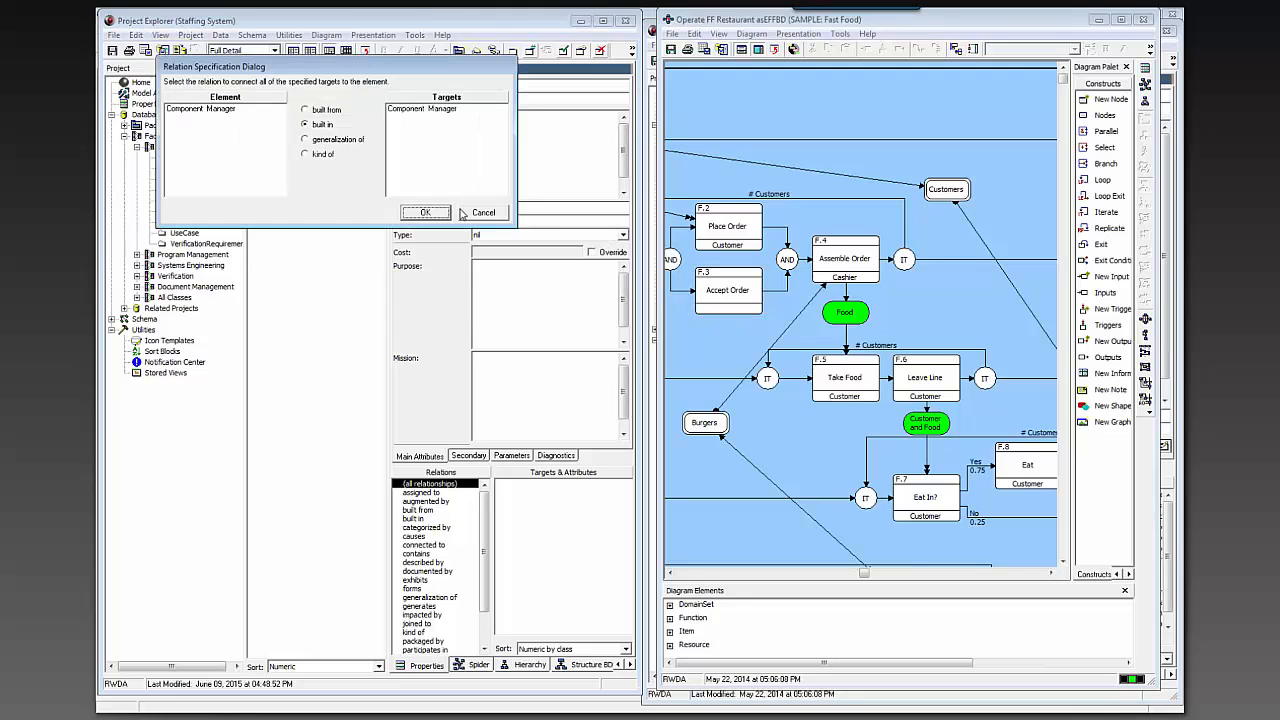
{"action": "left_click", "coordinate": [471, 214]}
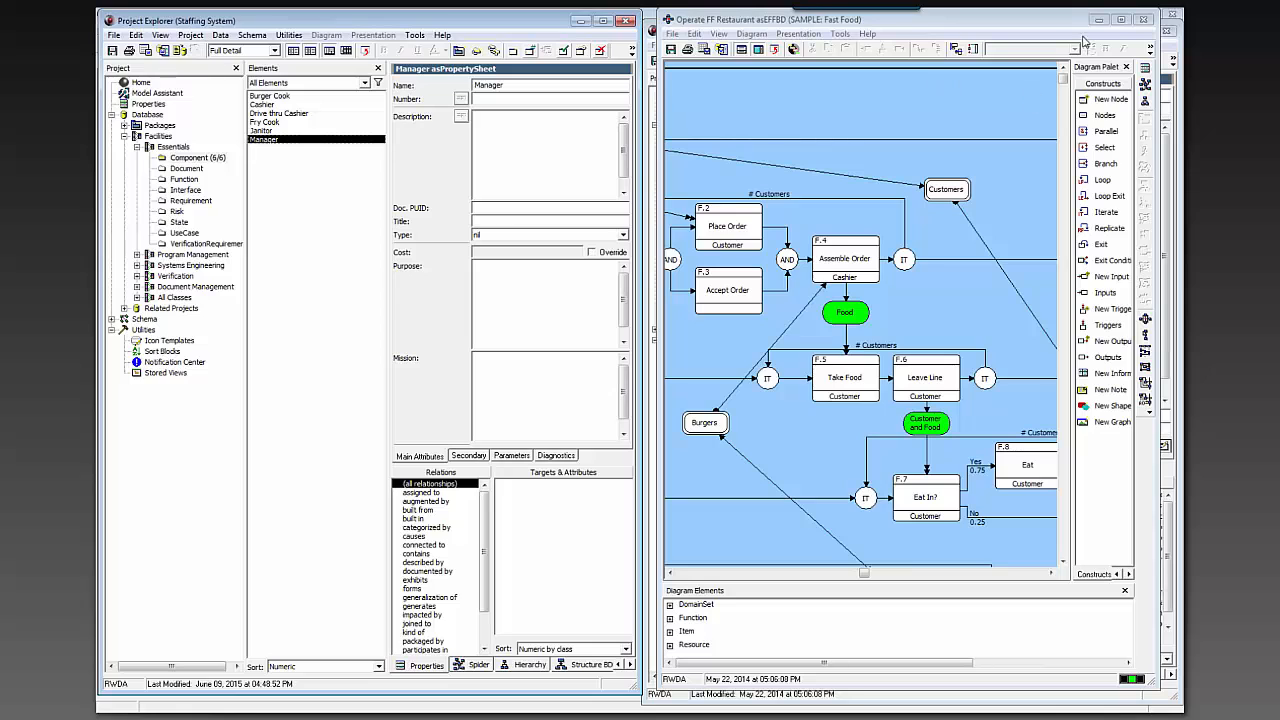
Step: Close the Operate FF Restaurant diagram, select Burger Cook in the Staffing System project, and restore both explorers to the side-by-side view
{"action": "left_click", "coordinate": [1148, 20]}
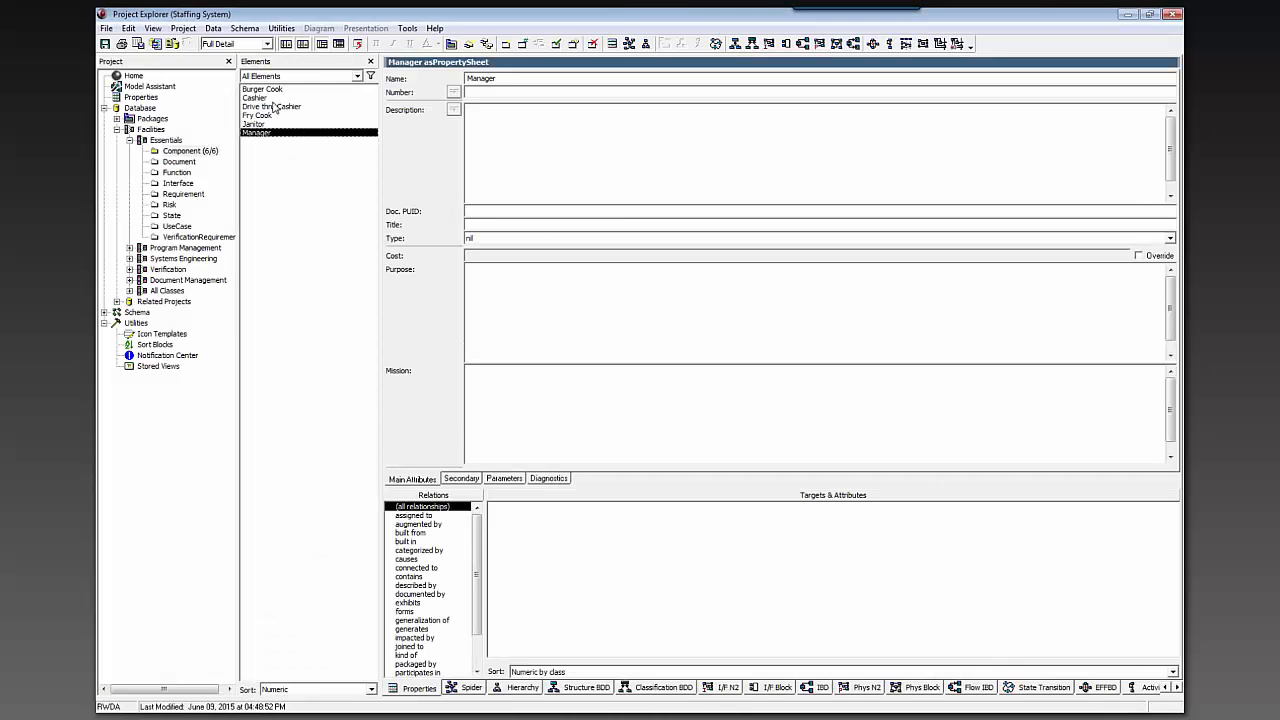
{"action": "left_click", "coordinate": [270, 89]}
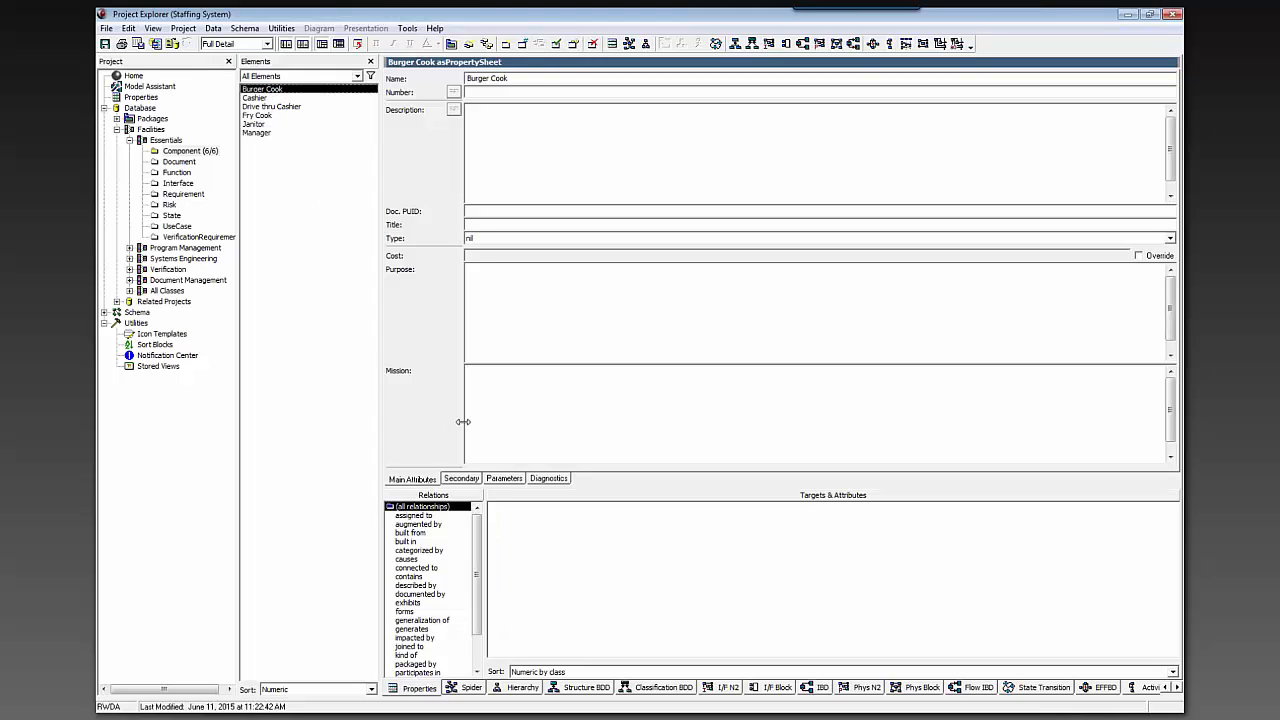
{"action": "left_click", "coordinate": [208, 151]}
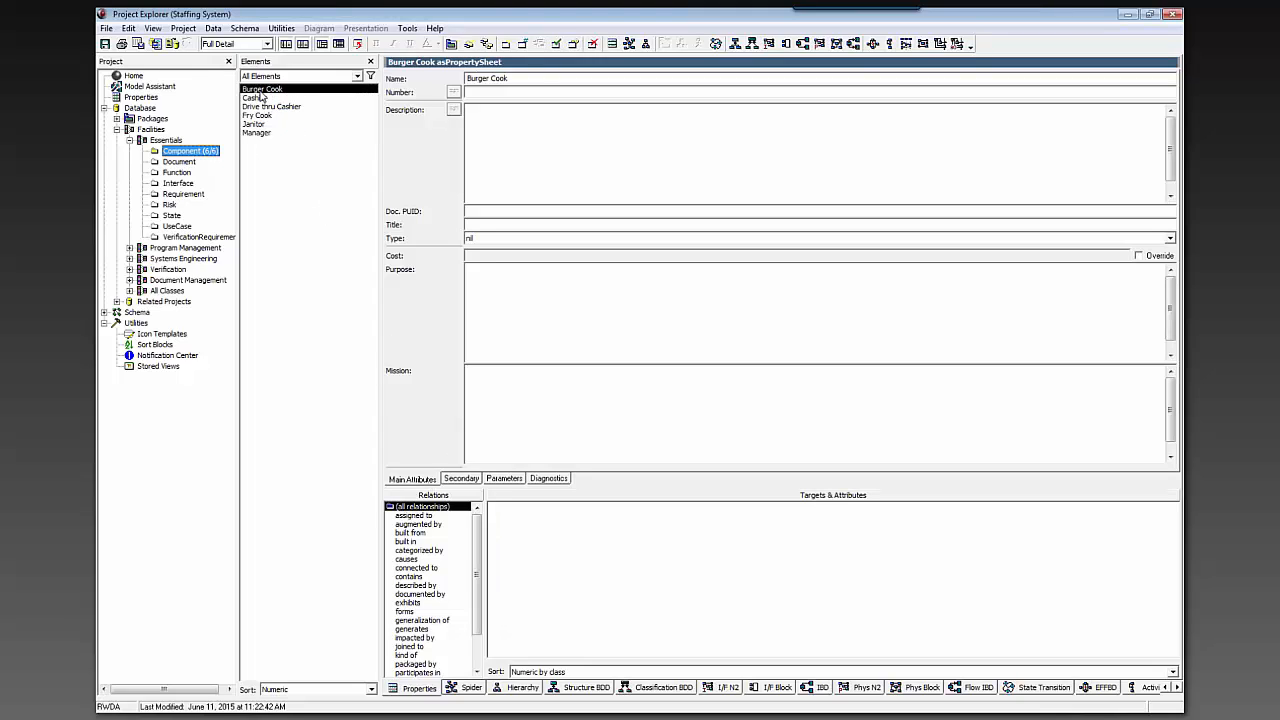
{"action": "left_click", "coordinate": [261, 91]}
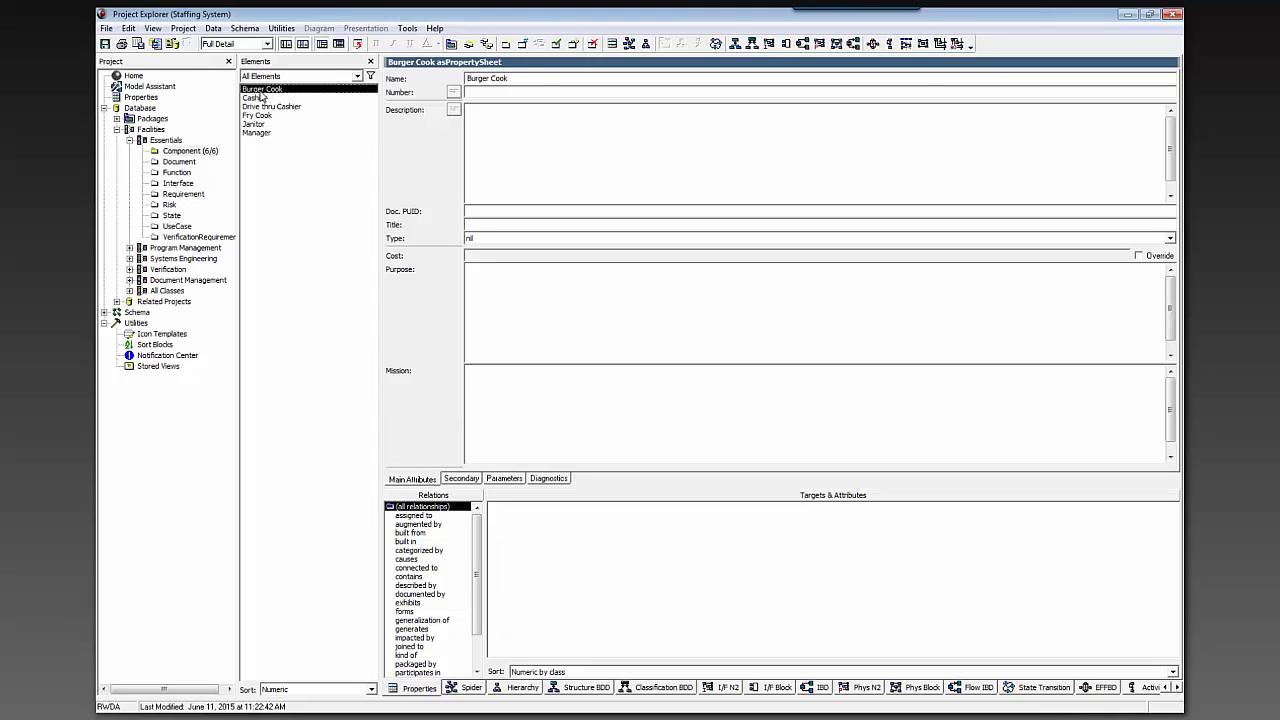
{"action": "left_click", "coordinate": [1150, 15]}
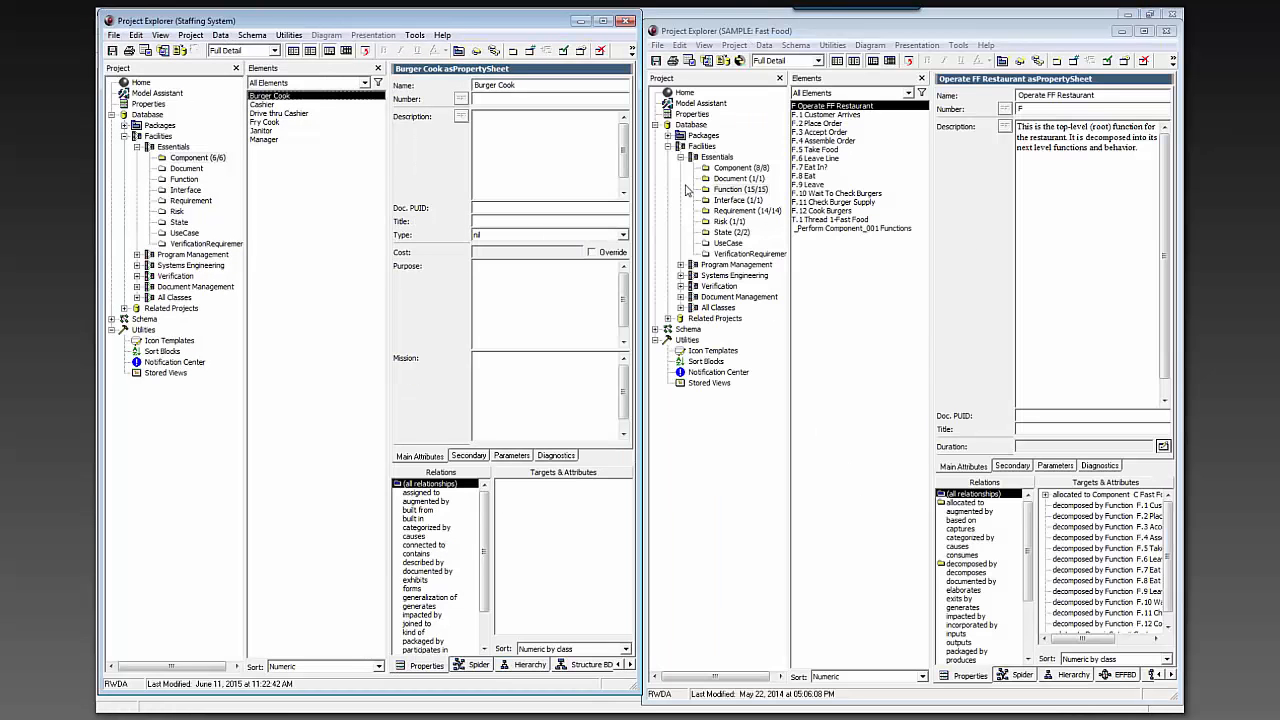
Step: Connect Burger Cook to the F.12 Cook Burgers function with the performs relation, replacing the current allocation
{"action": "left_click_drag", "start_coordinate": [279, 96], "coordinate": [845, 213]}
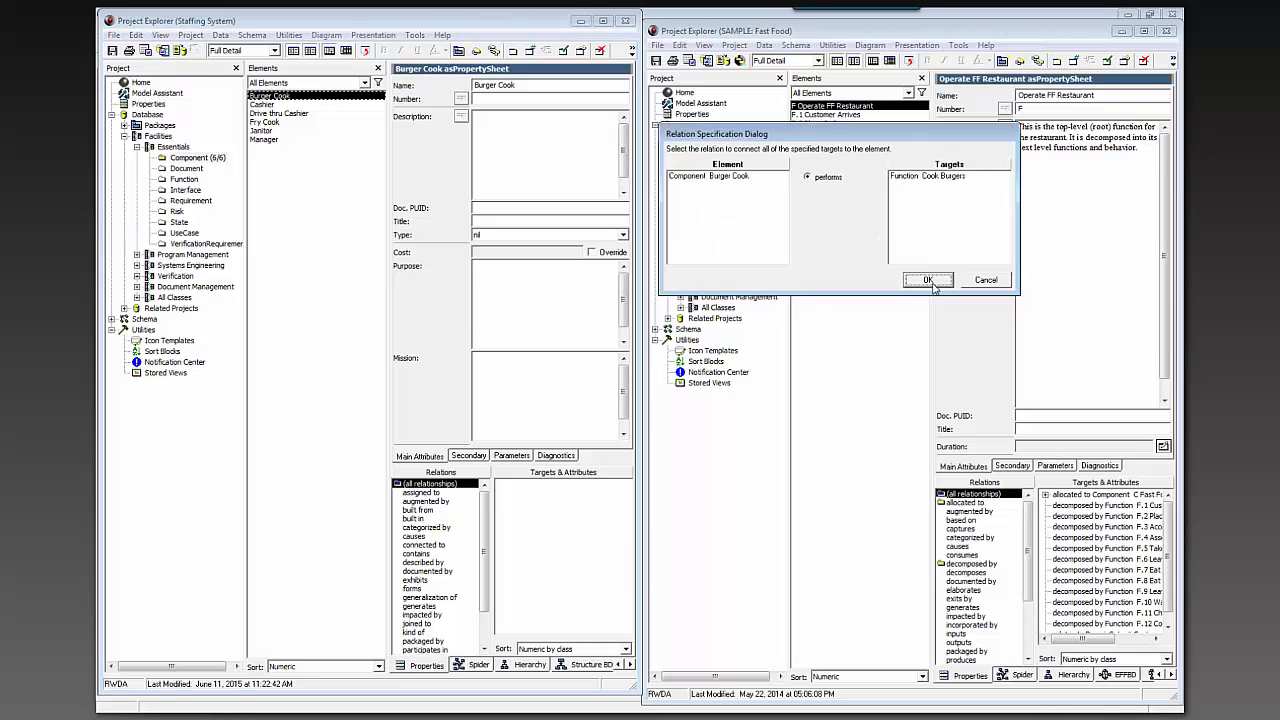
{"action": "left_click", "coordinate": [928, 280]}
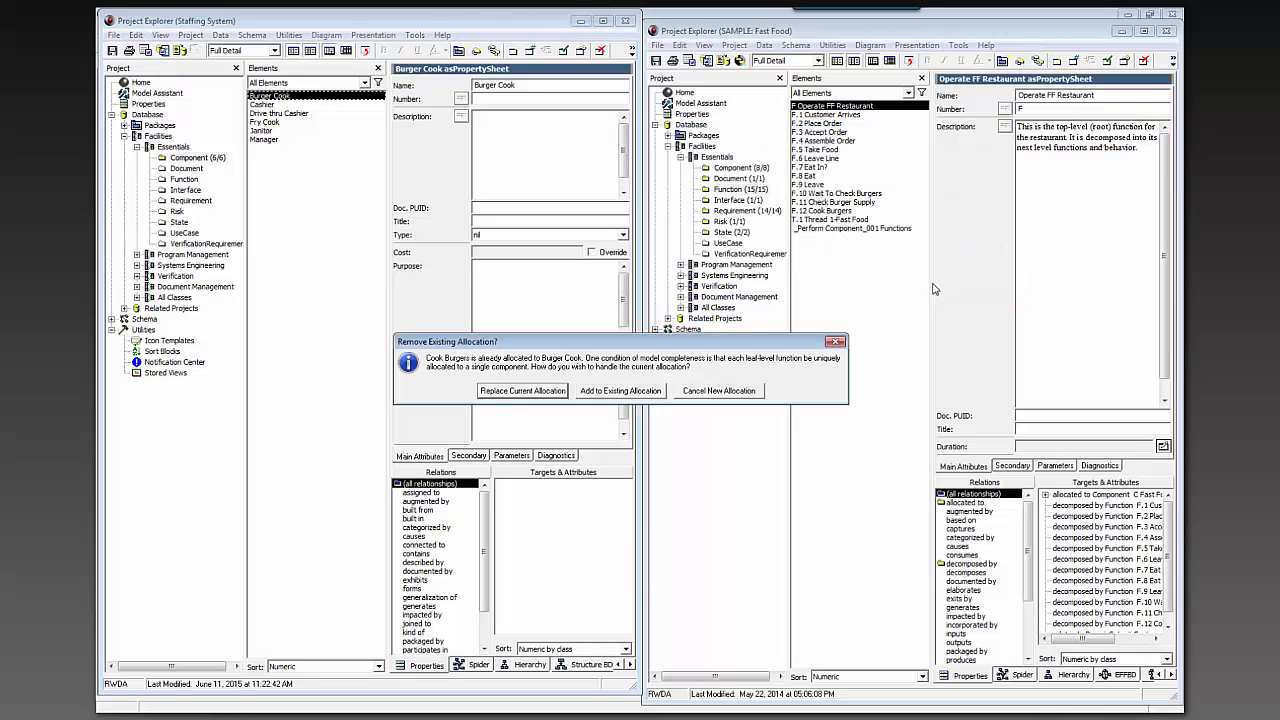
{"action": "left_click", "coordinate": [560, 392]}
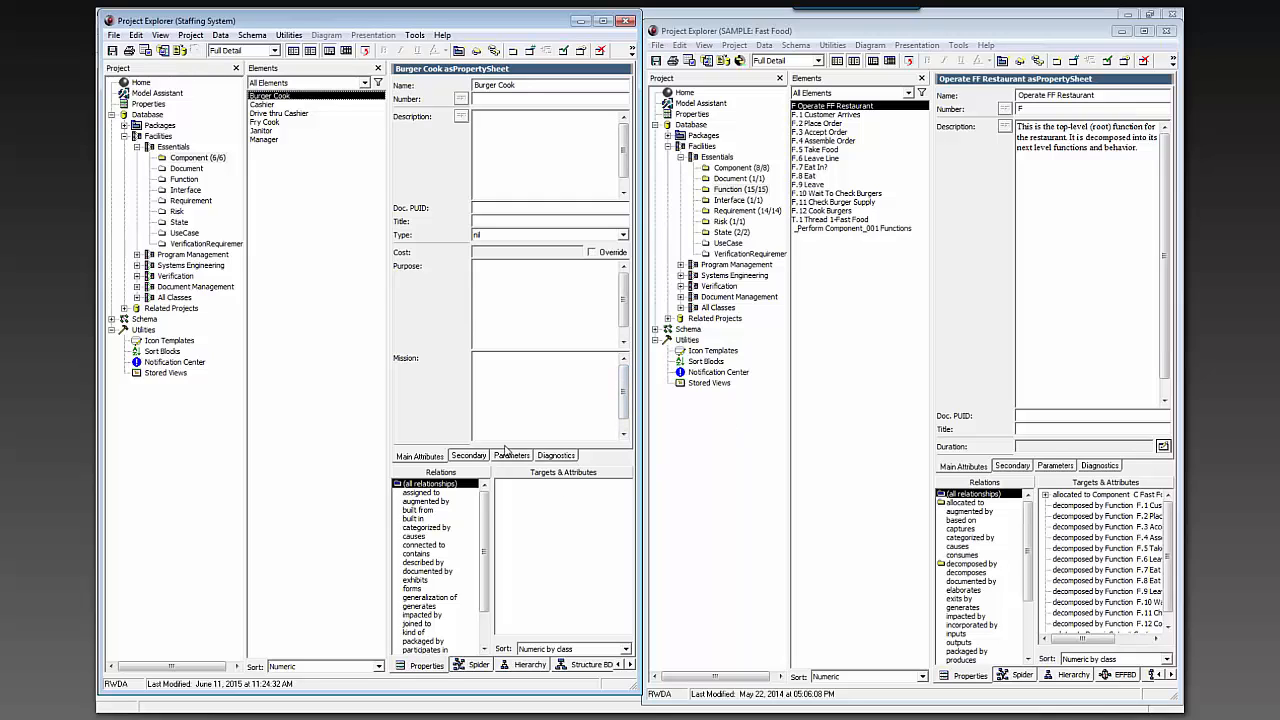
Step: Display the properties of the F.12 Cook Burgers function in the Fast Food project
{"action": "left_click", "coordinate": [806, 184]}
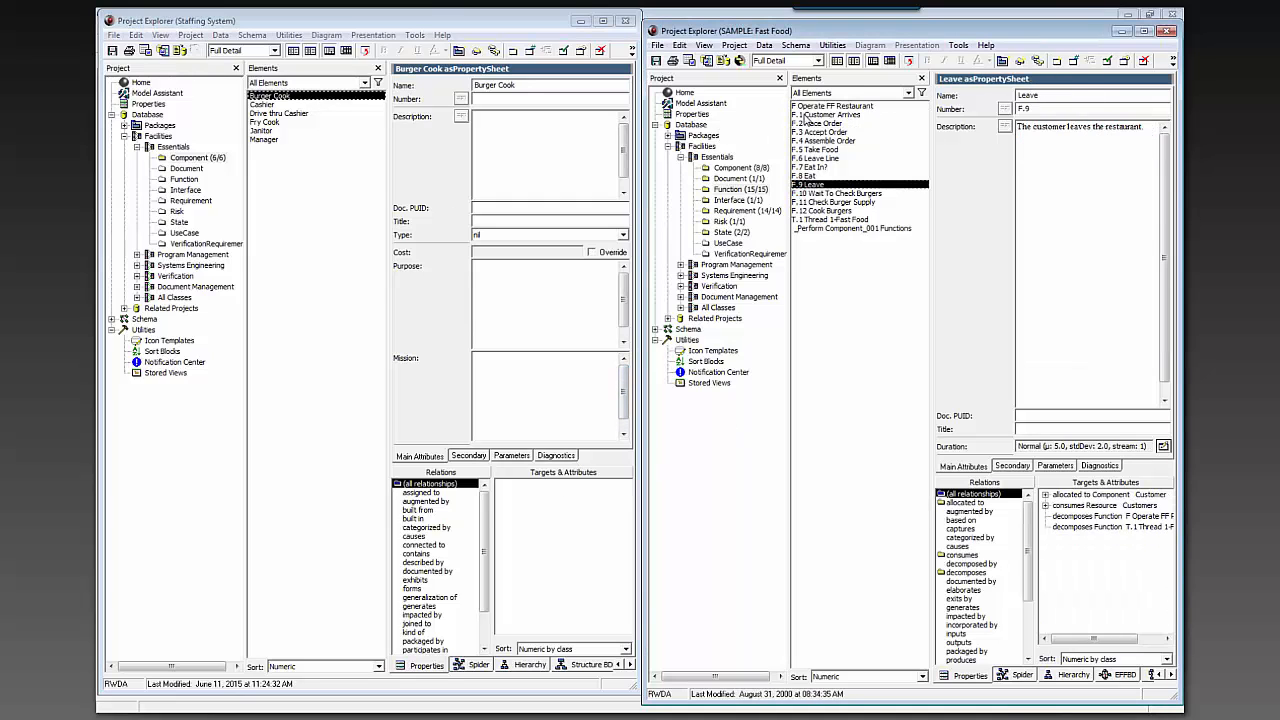
{"action": "left_click", "coordinate": [816, 105]}
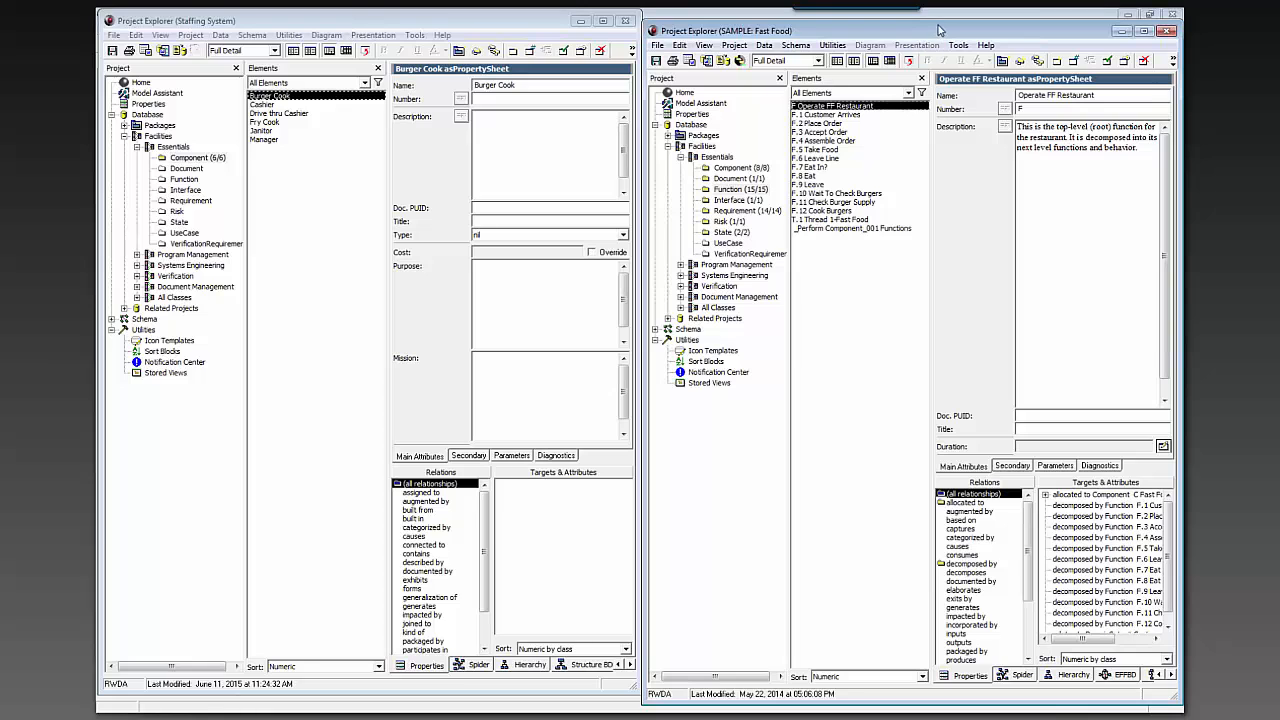
{"action": "left_click", "coordinate": [829, 211]}
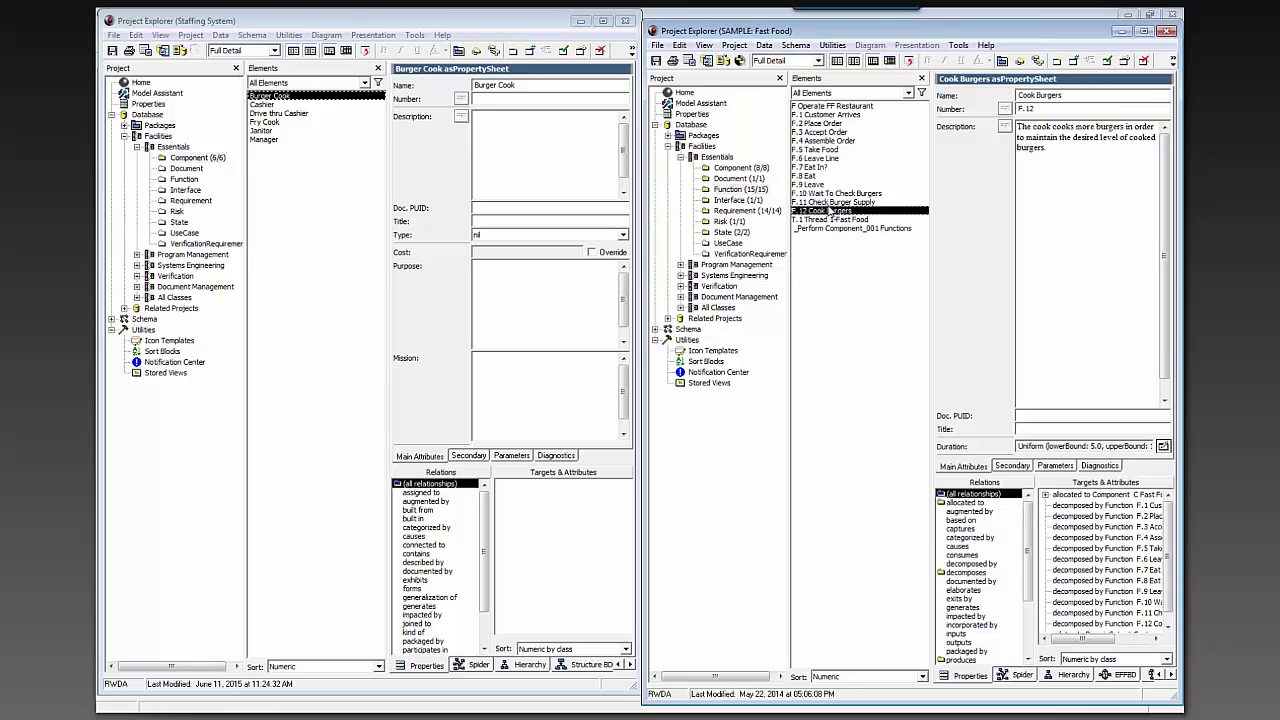
Step: Maximize the Fast Food project explorer and list the elements linked through the related Staffing System project
{"action": "left_click_drag", "start_coordinate": [878, 31], "coordinate": [860, 22]}
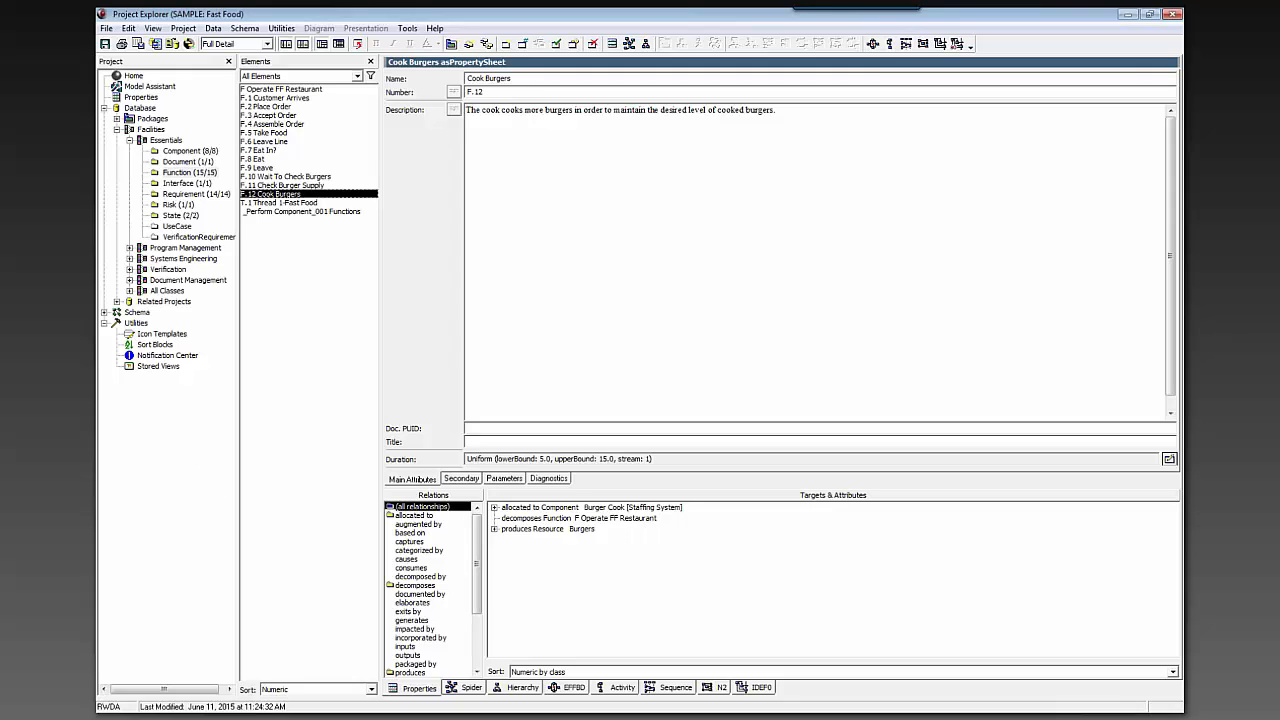
{"action": "left_click", "coordinate": [116, 302]}
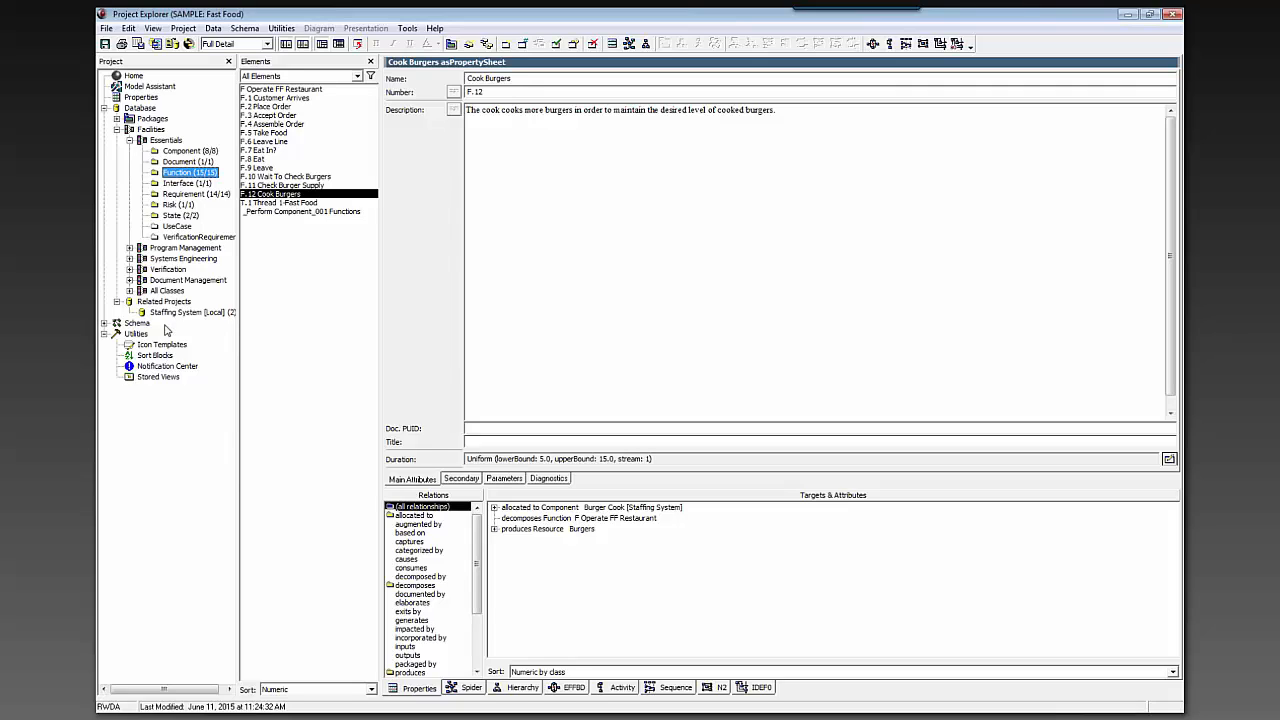
{"action": "left_click", "coordinate": [182, 312]}
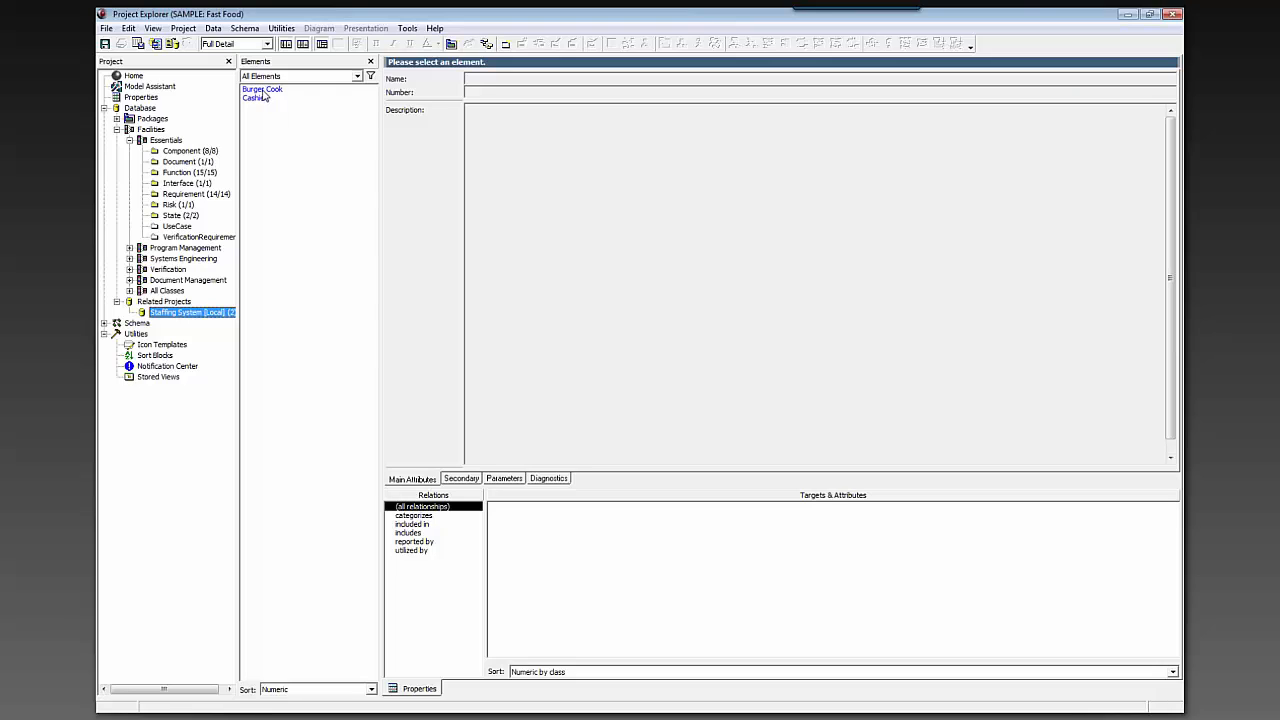
Step: Examine the connection settings of the related Staffing System project, including relationship traversal, and close them without changes
{"action": "right_click", "coordinate": [217, 314]}
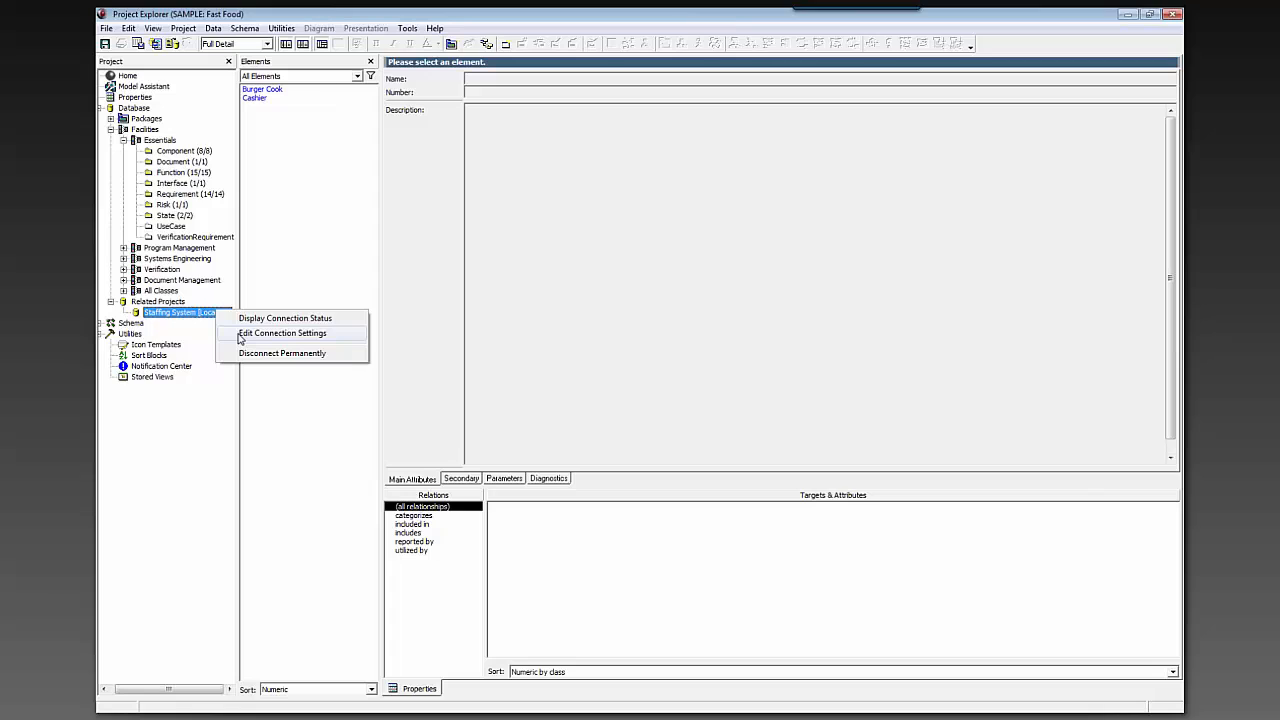
{"action": "left_click", "coordinate": [240, 336]}
{"action": "left_click_drag", "start_coordinate": [247, 273], "coordinate": [622, 319]}
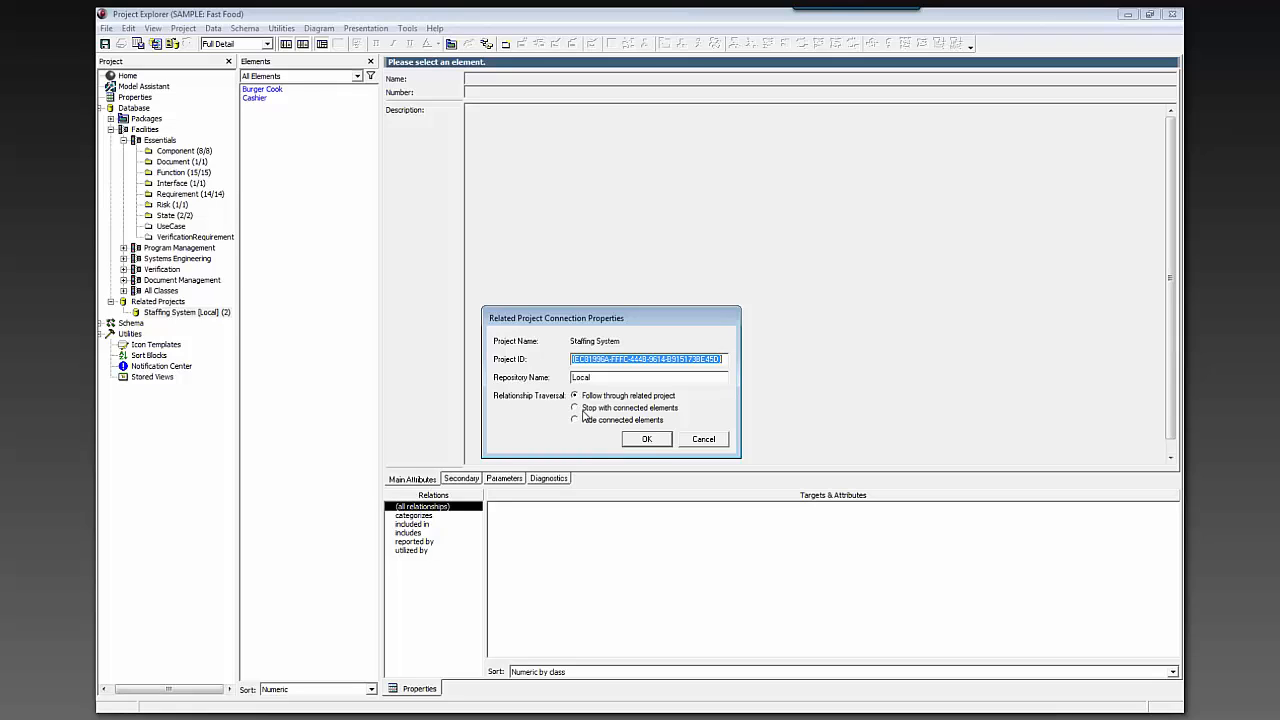
{"action": "left_click", "coordinate": [704, 440]}
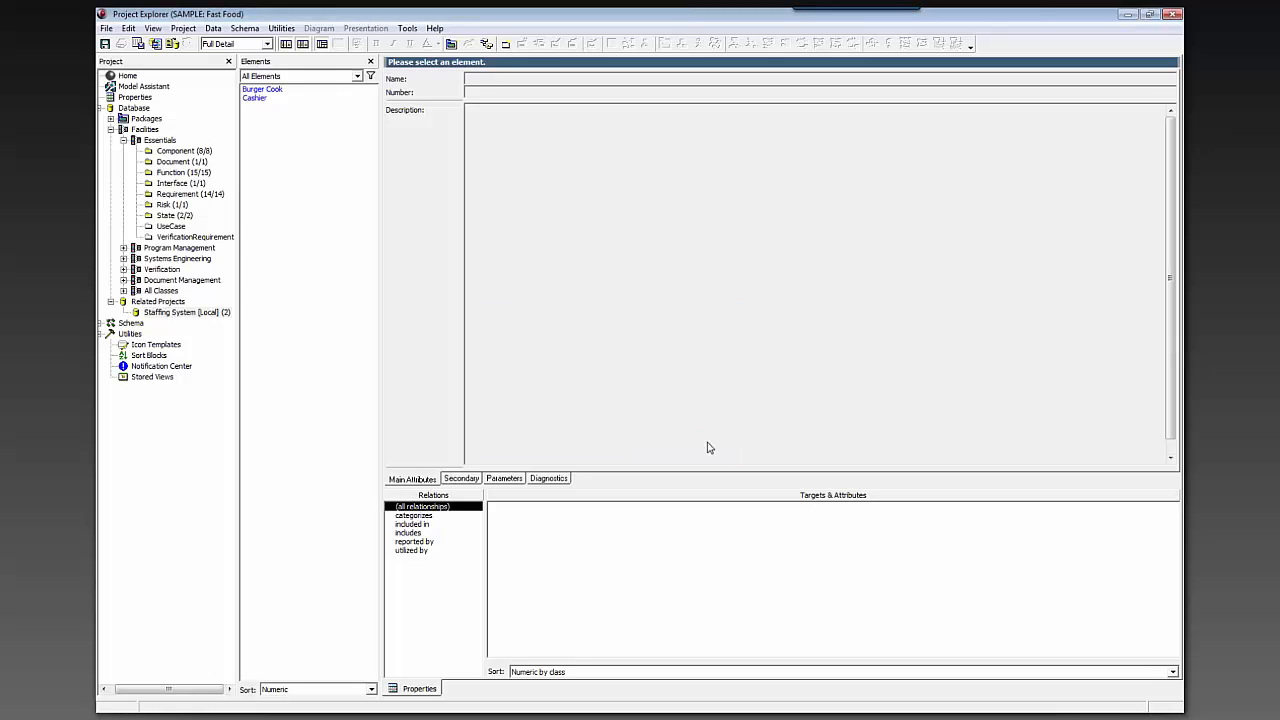
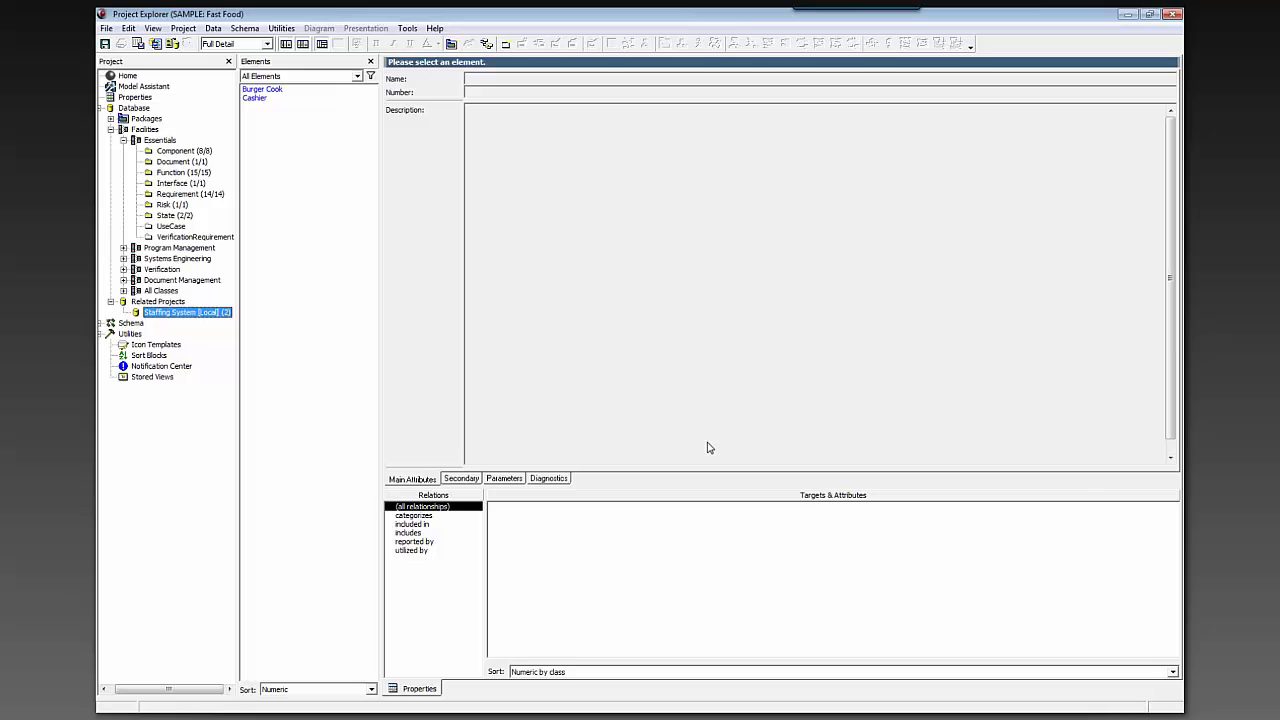
Step: Open the SAMPLE: Geospatial Library project from the local repository
{"action": "left_click", "coordinate": [182, 28]}
{"action": "left_click", "coordinate": [208, 58]}
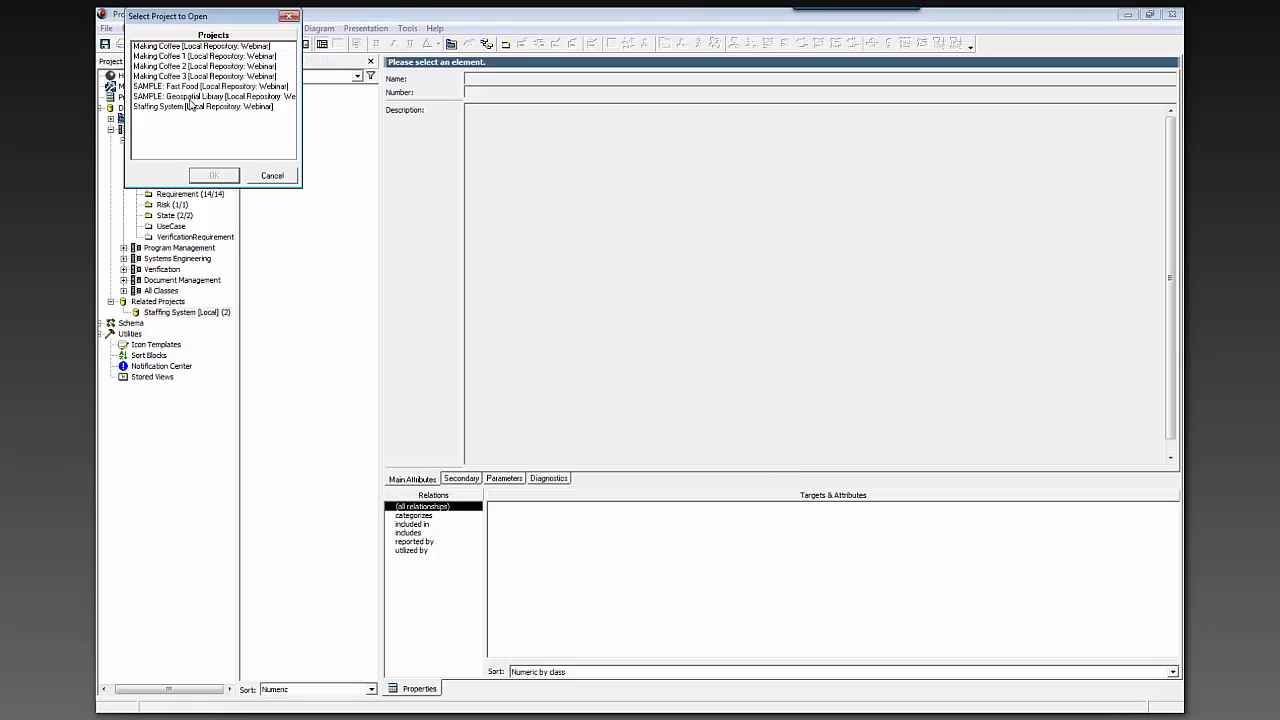
{"action": "left_click", "coordinate": [212, 175]}
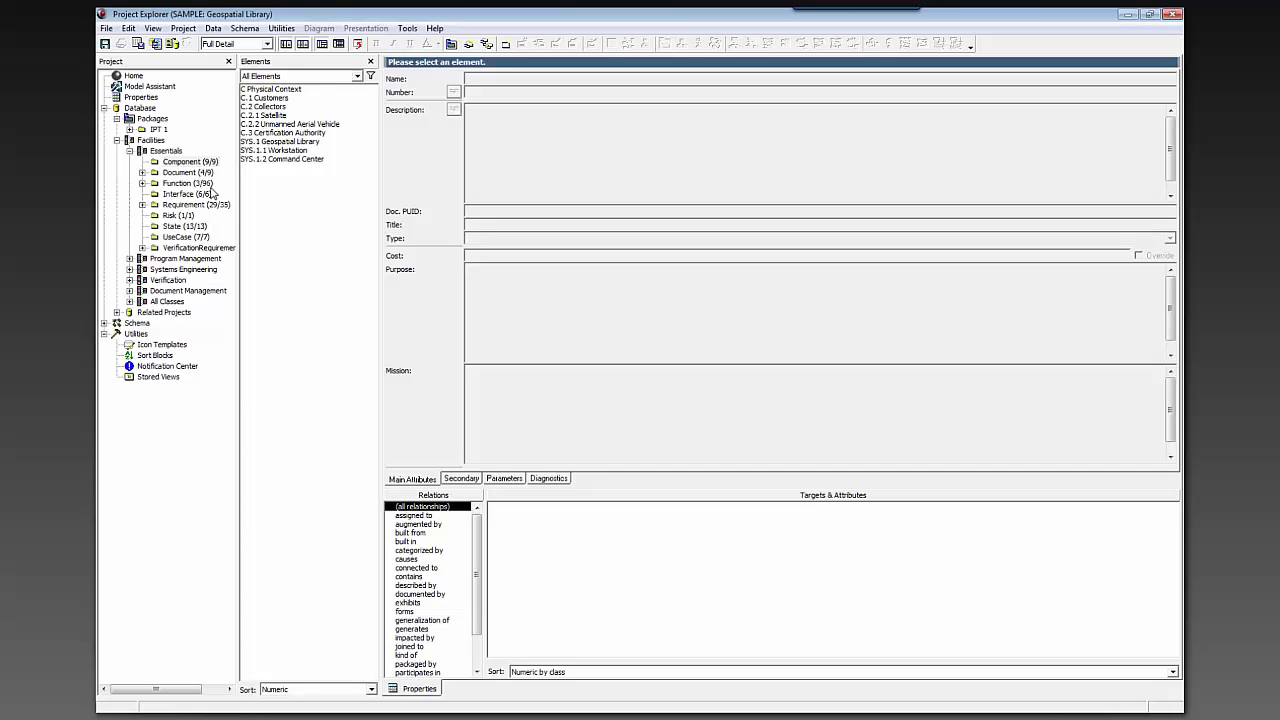
Step: Display the EFFBD of the _Perform Geospatial Library Functions function
{"action": "left_click", "coordinate": [198, 184]}
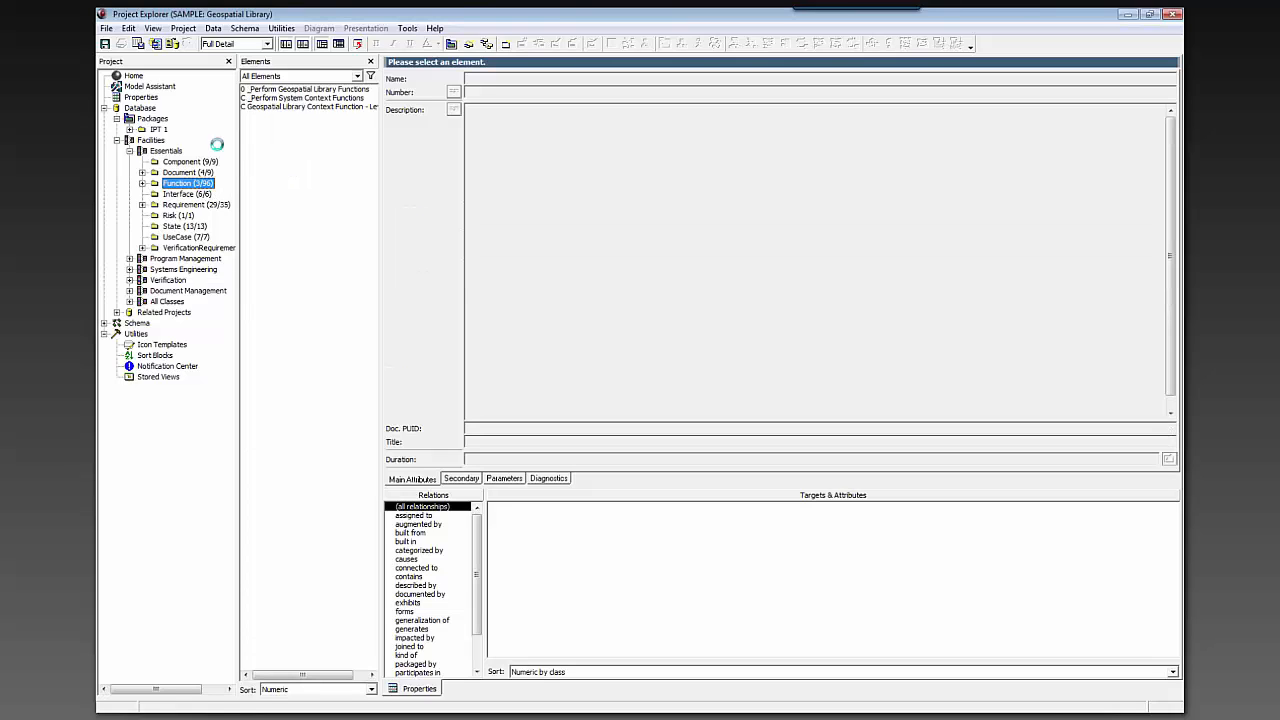
{"action": "left_click", "coordinate": [284, 89]}
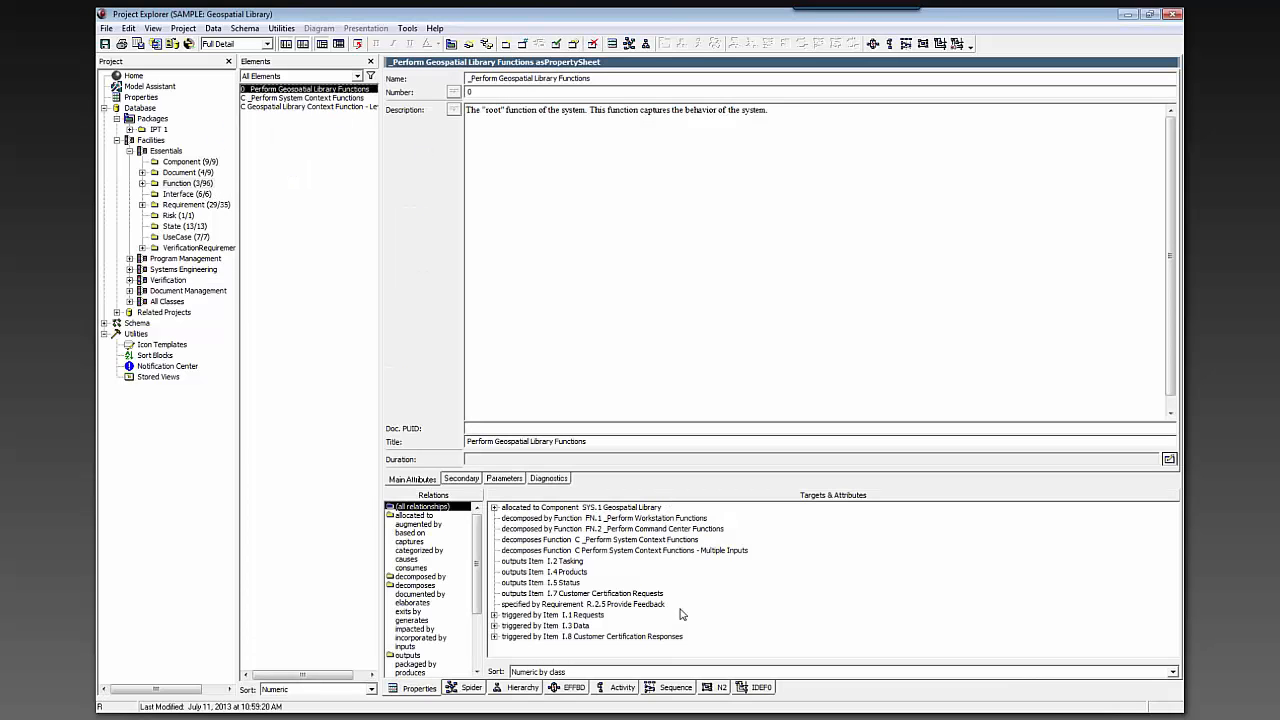
{"action": "left_click", "coordinate": [556, 692]}
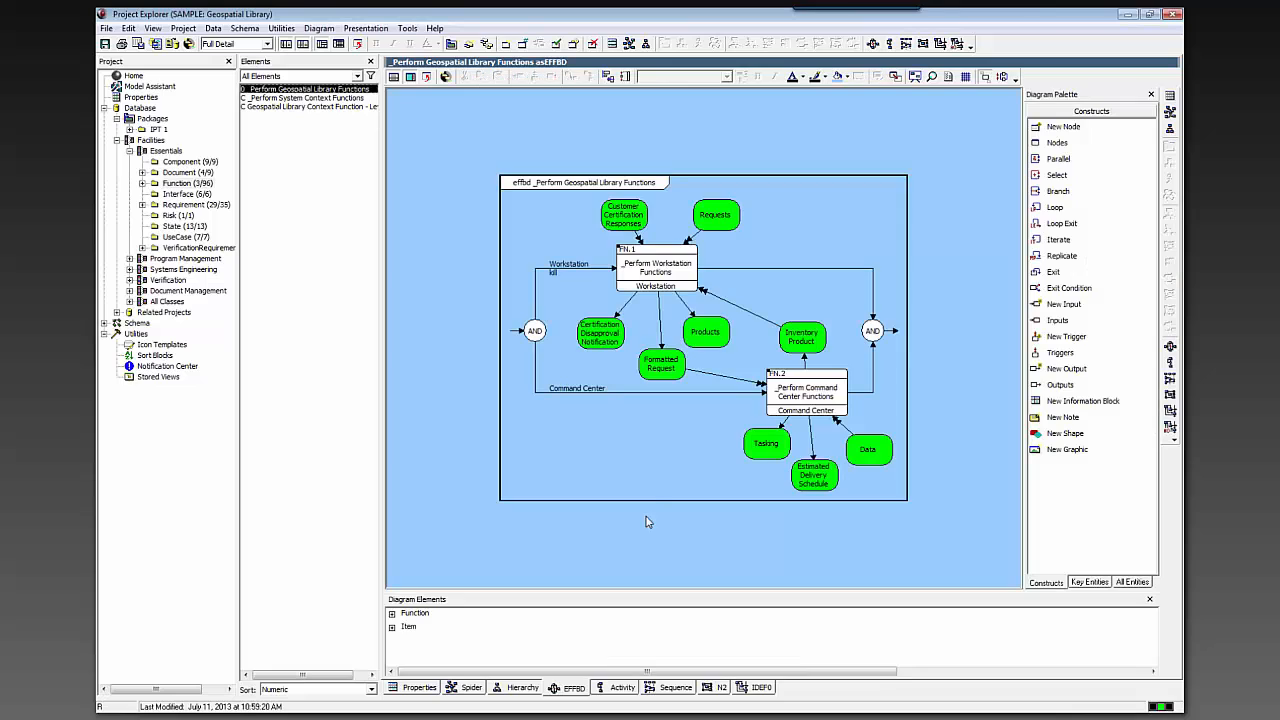
Step: Set the icon template of the _Perform Workstation Functions node to Name
{"action": "left_click", "coordinate": [648, 290]}
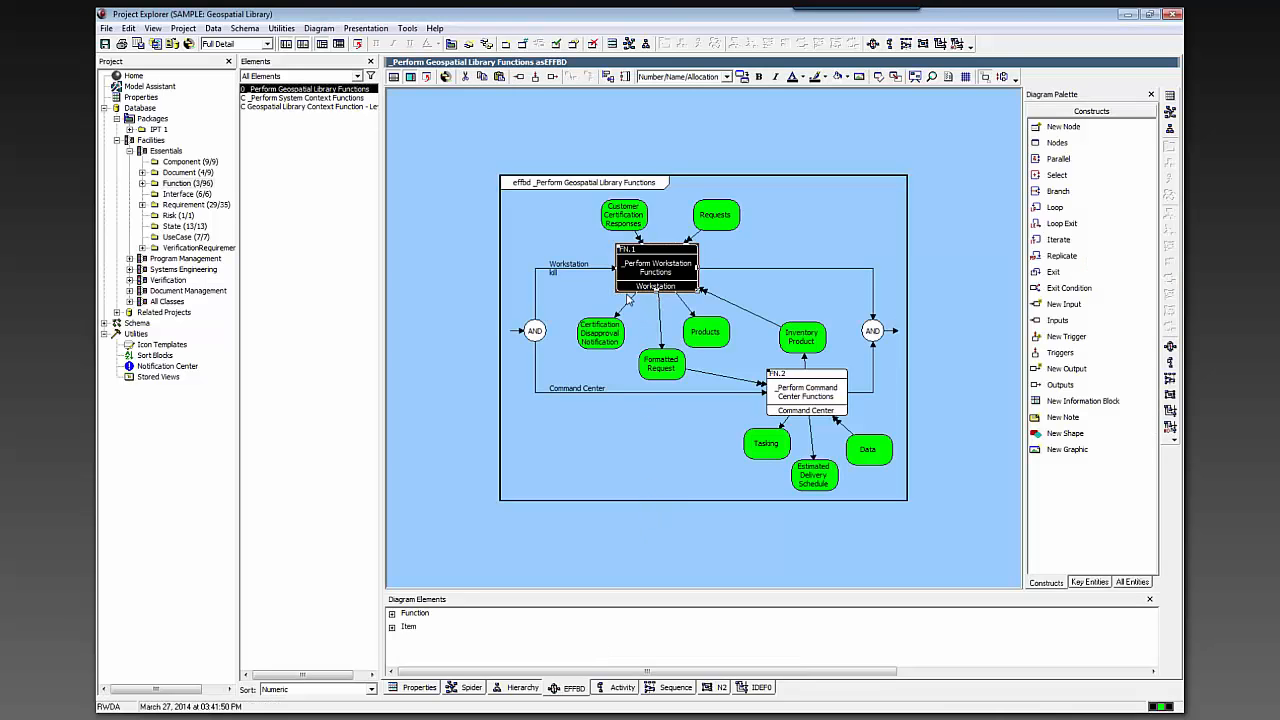
{"action": "left_click", "coordinate": [728, 80]}
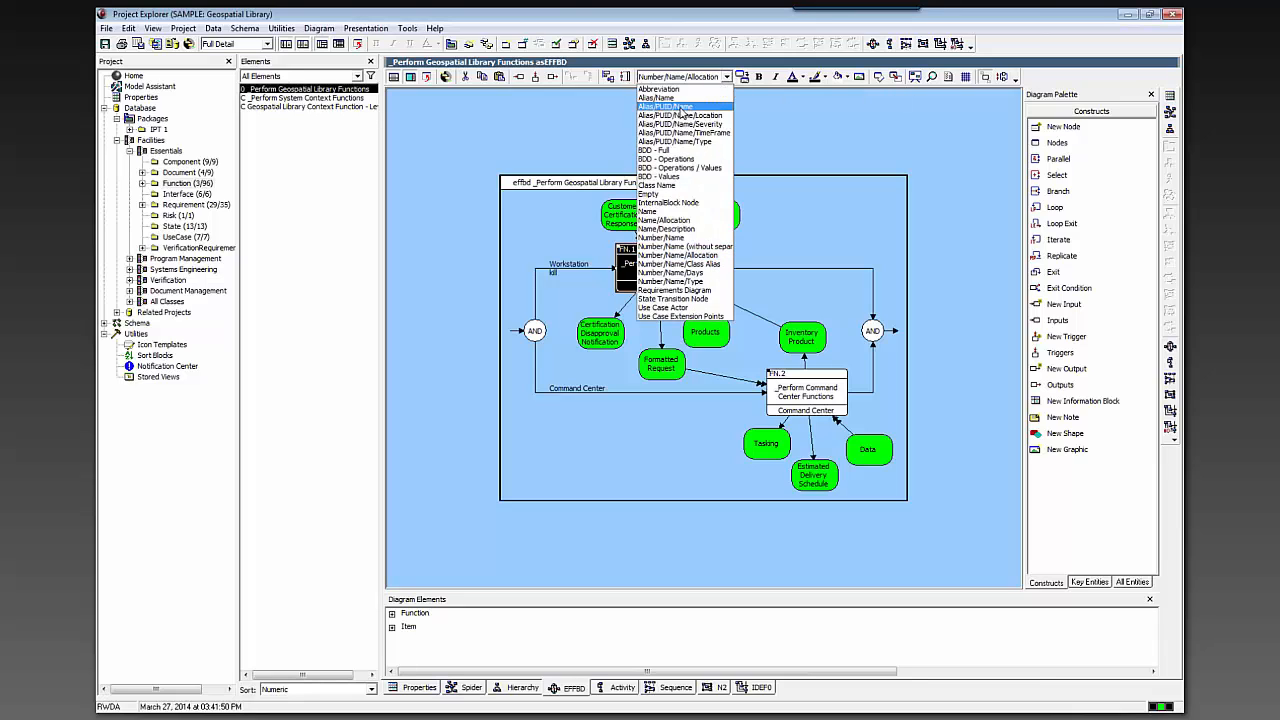
{"action": "left_click", "coordinate": [660, 213]}
{"action": "left_click", "coordinate": [791, 262]}
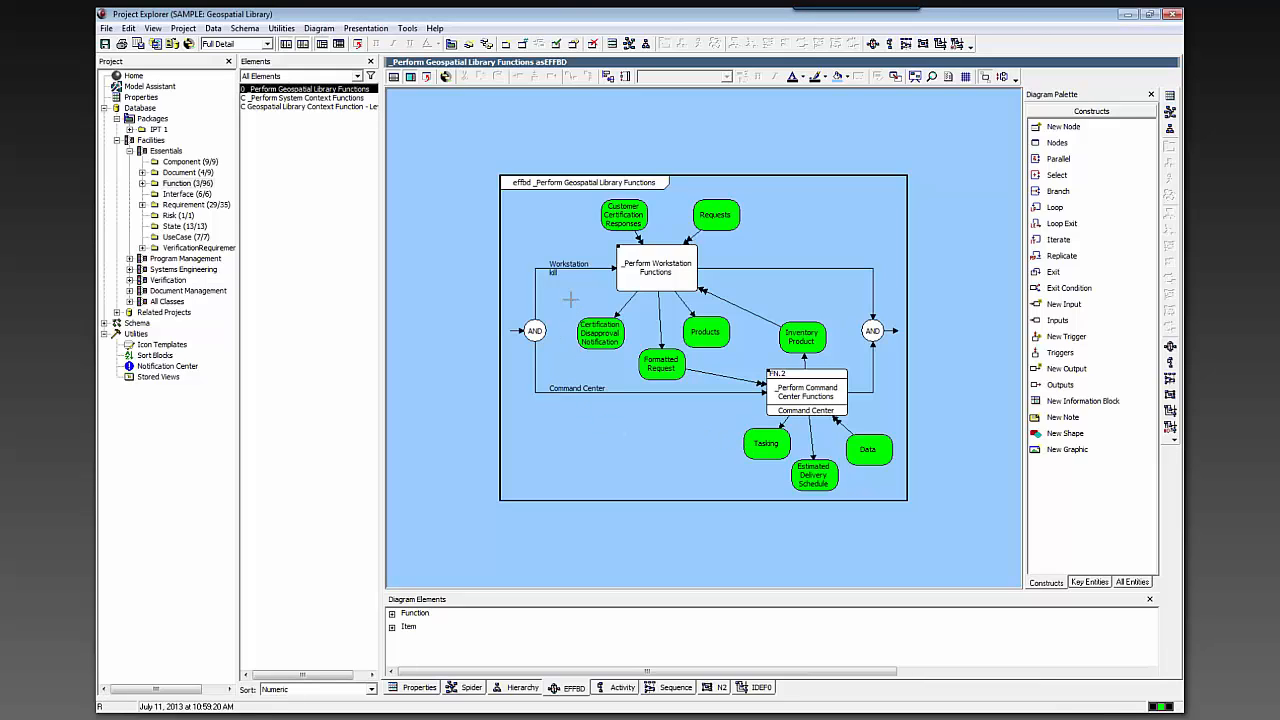
Step: Apply the Number/Name (without separator) icon template to the Certification Disapproval Notification, Formatted Request and Products items together
{"action": "left_click_drag", "start_coordinate": [572, 300], "coordinate": [741, 390]}
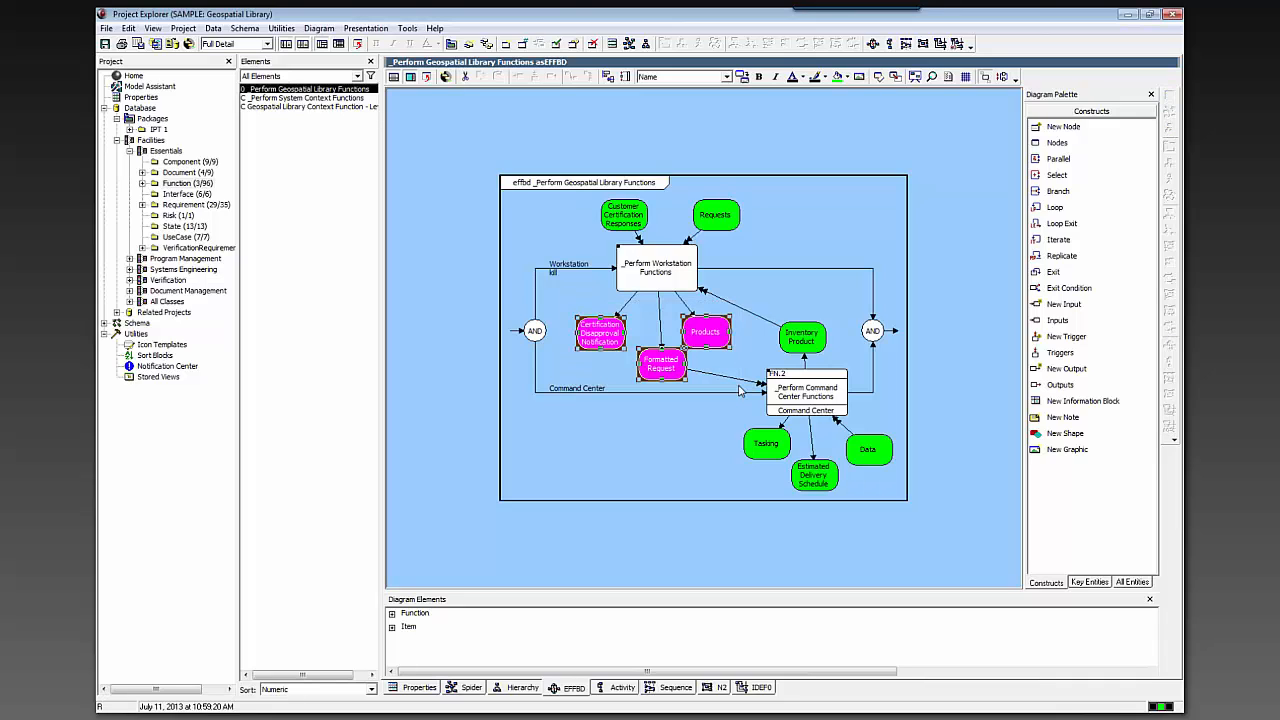
{"action": "left_click", "coordinate": [660, 77]}
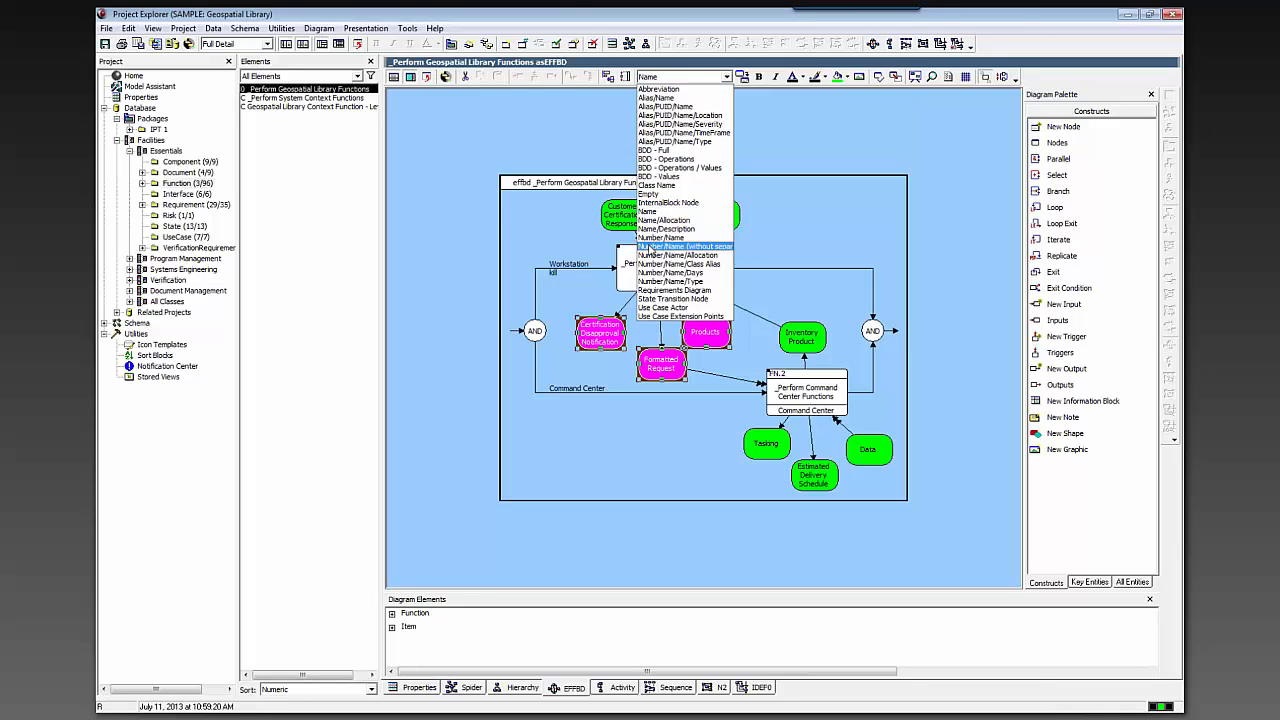
{"action": "left_click", "coordinate": [688, 246]}
{"action": "left_click", "coordinate": [756, 270]}
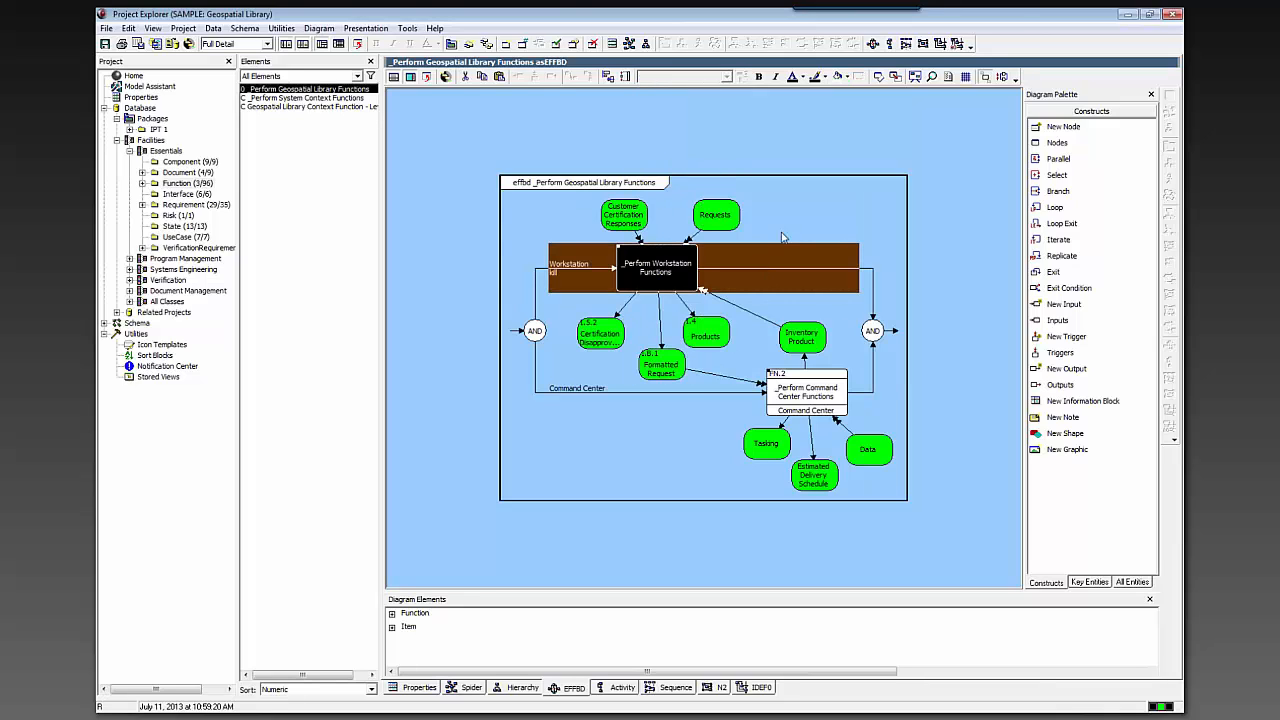
{"action": "left_click", "coordinate": [806, 210]}
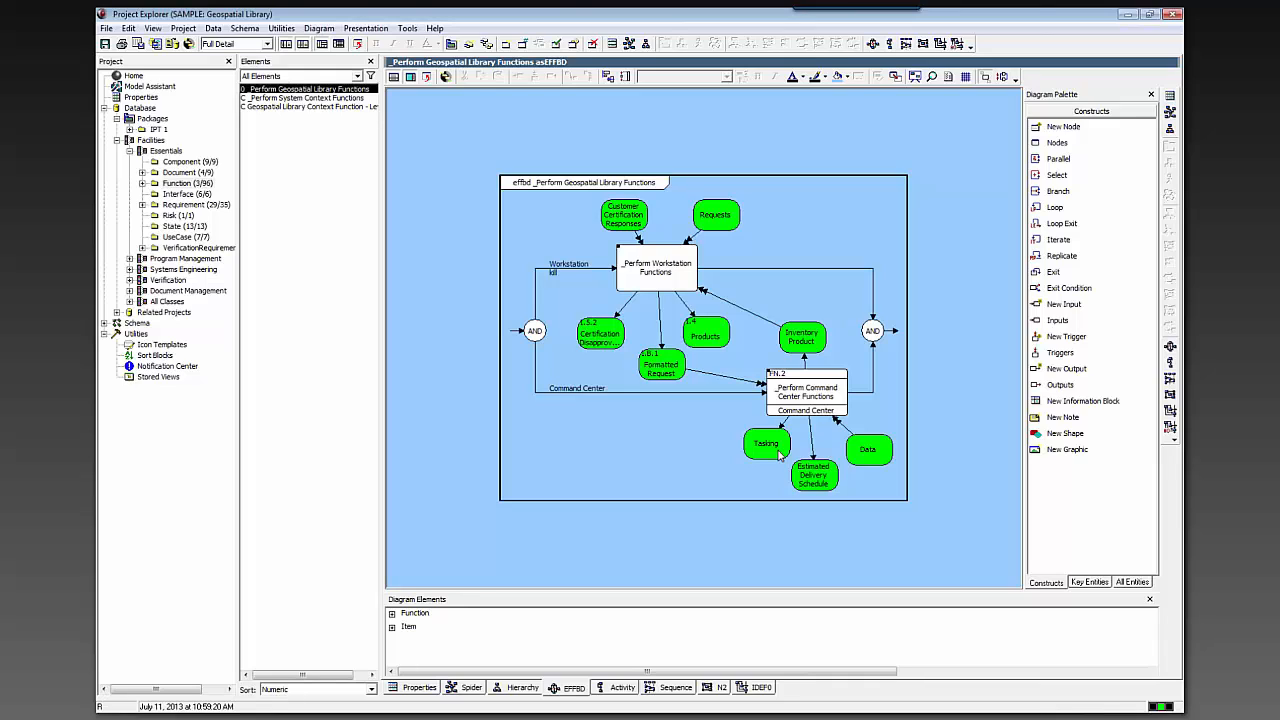
Step: Examine the diagram options with local icon settings enabled, including the icon template choices, and cancel without changes
{"action": "left_click", "coordinate": [948, 78]}
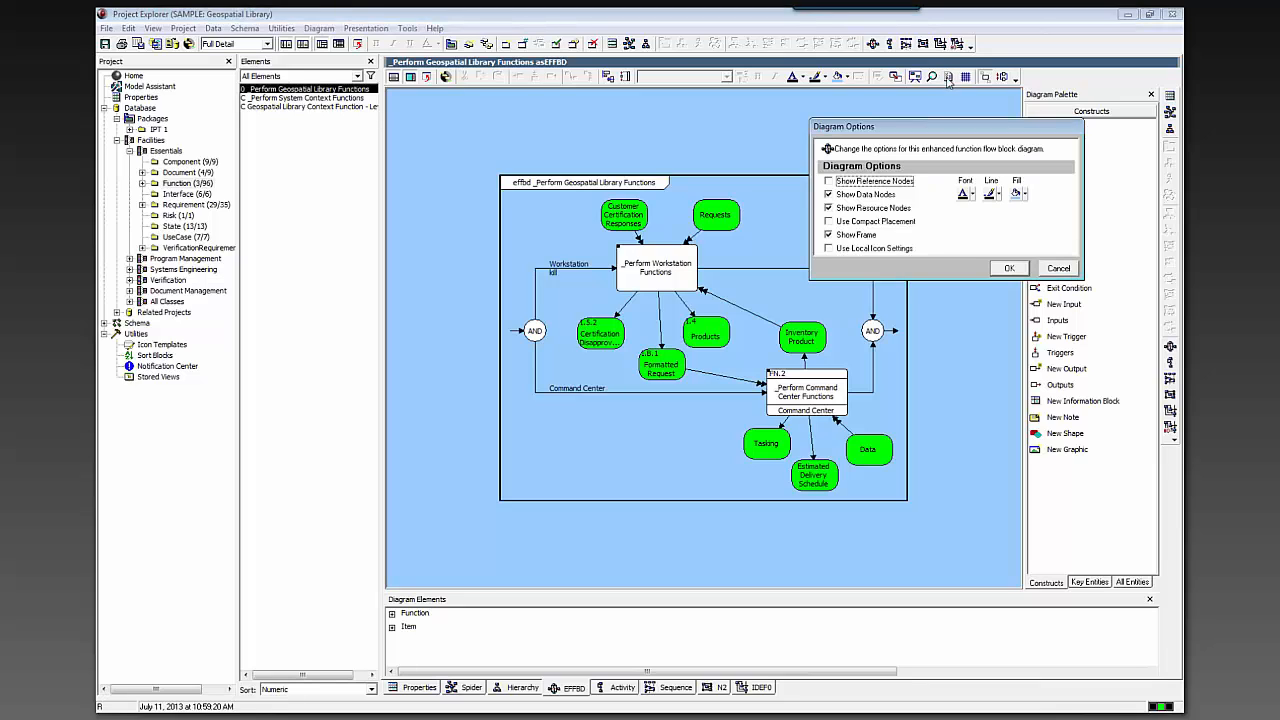
{"action": "left_click", "coordinate": [828, 249]}
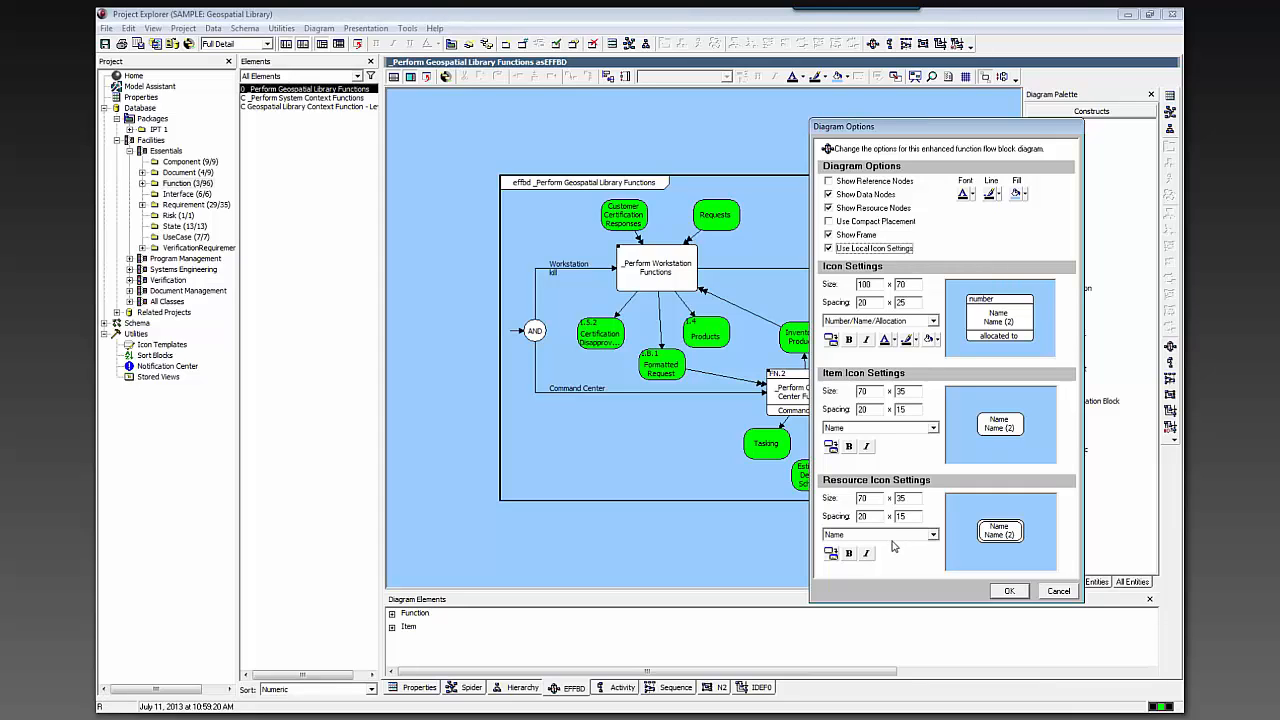
{"action": "left_click", "coordinate": [872, 322]}
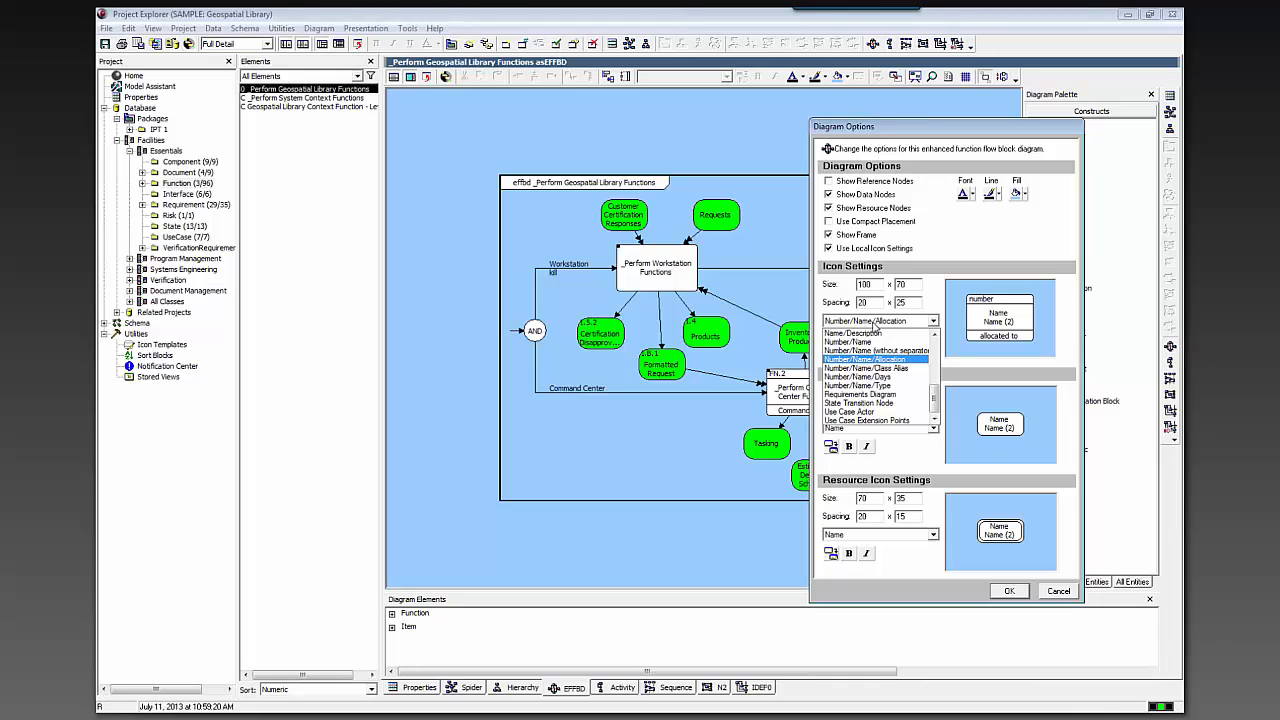
{"action": "left_click", "coordinate": [918, 265]}
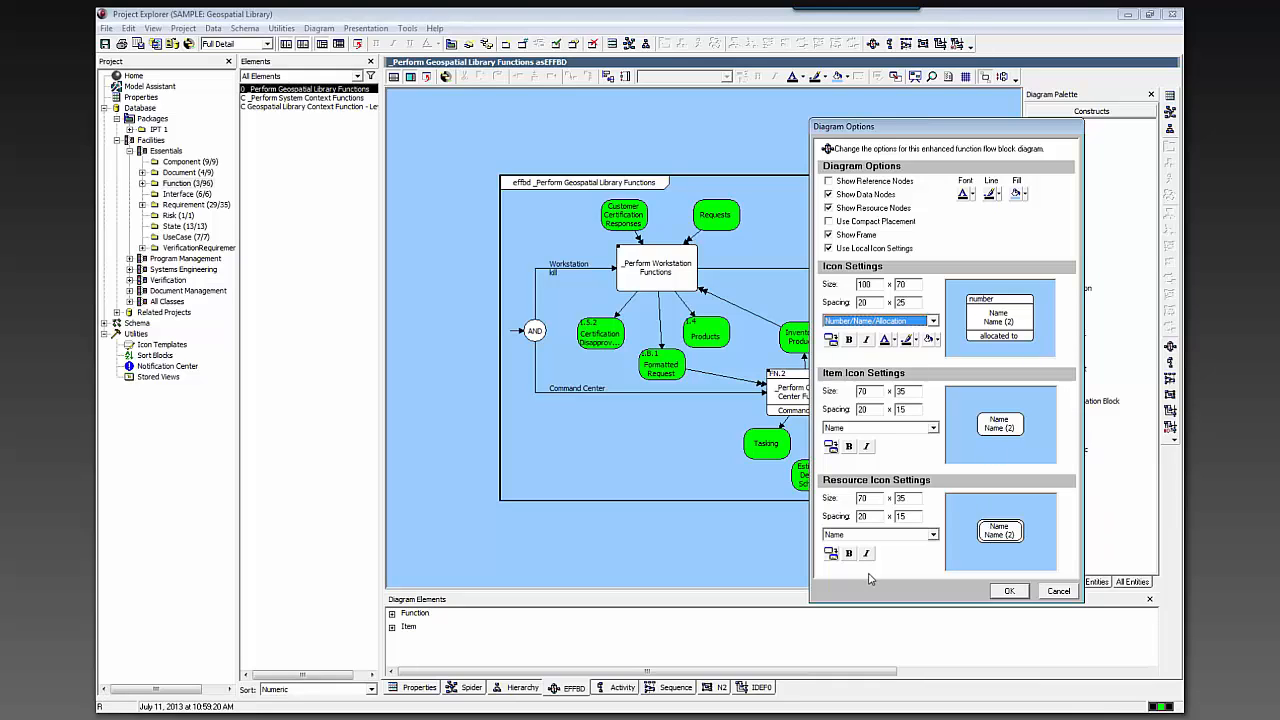
{"action": "left_click", "coordinate": [1052, 593]}
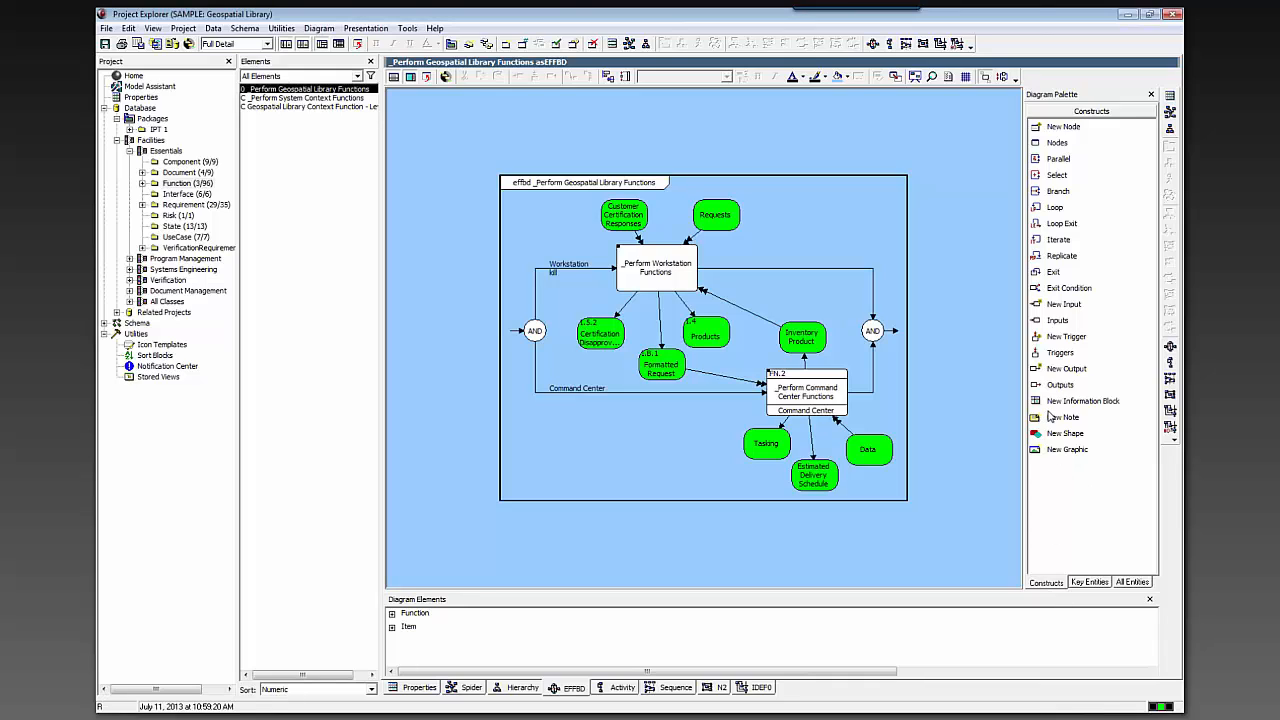
Step: Review the project preferences for FFBD & EFFBD diagrams down to the resource icon settings, and close them unchanged
{"action": "left_click", "coordinate": [183, 28]}
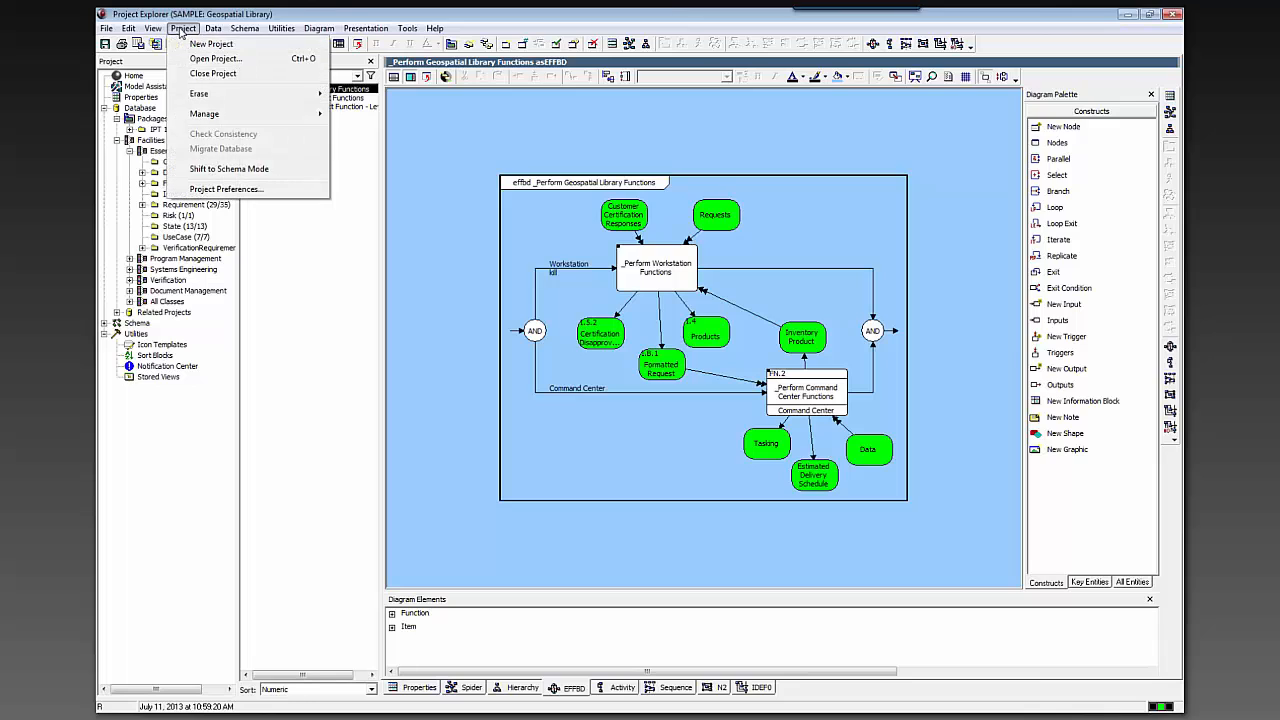
{"action": "left_click", "coordinate": [217, 190]}
{"action": "left_click", "coordinate": [198, 211]}
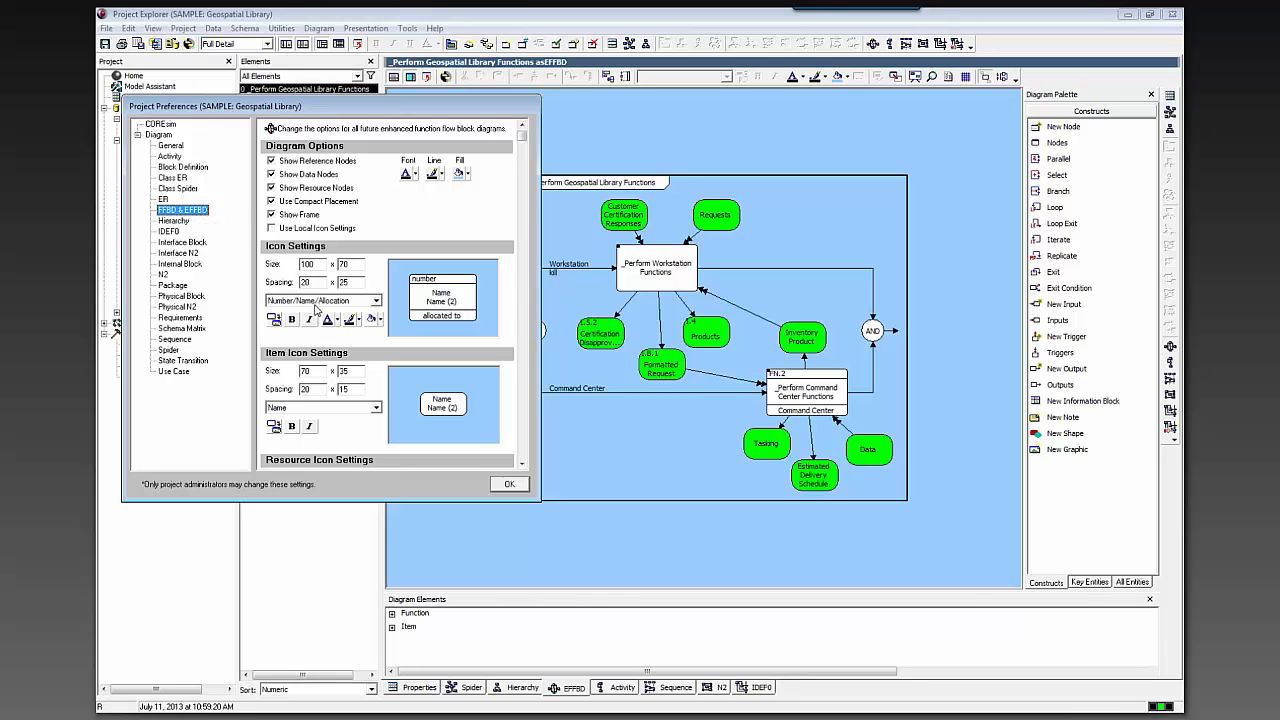
{"action": "left_click", "coordinate": [521, 465]}
{"action": "left_click", "coordinate": [521, 466]}
{"action": "left_click", "coordinate": [521, 466]}
{"action": "left_click", "coordinate": [521, 466]}
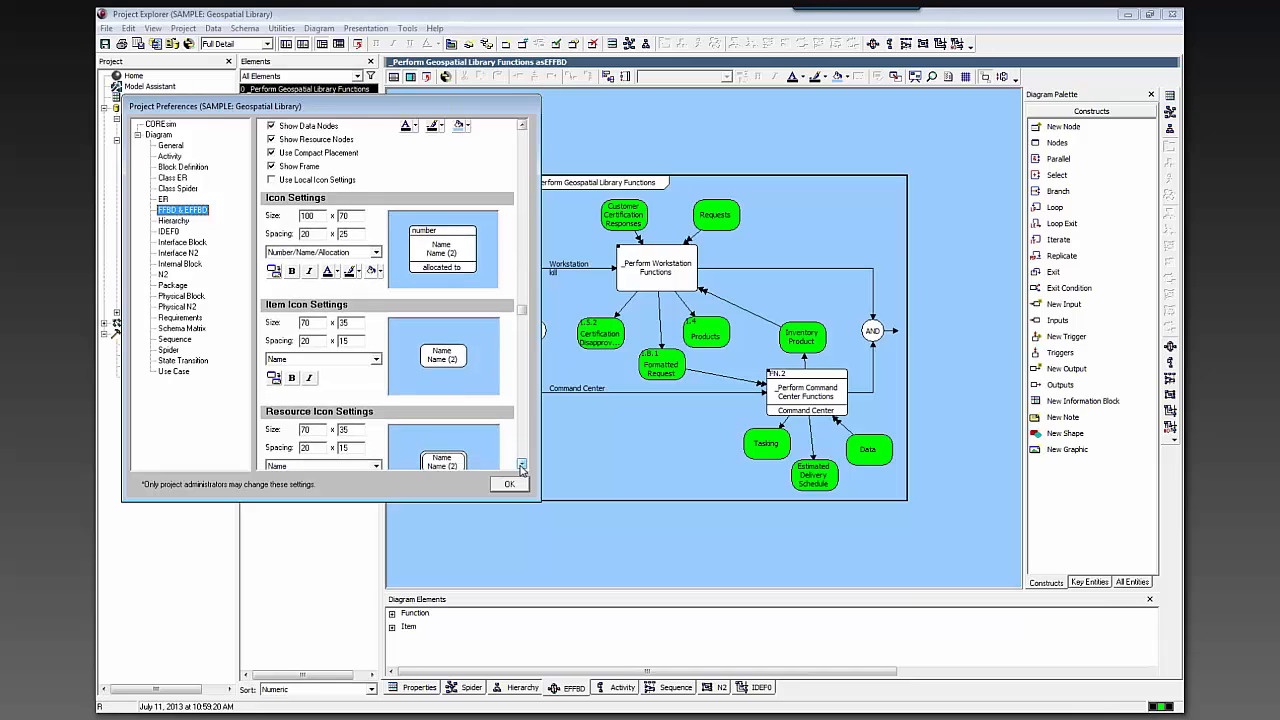
{"action": "left_click", "coordinate": [521, 466]}
{"action": "left_click", "coordinate": [521, 466]}
{"action": "left_click", "coordinate": [521, 466]}
{"action": "left_click", "coordinate": [521, 466]}
{"action": "left_click", "coordinate": [521, 466]}
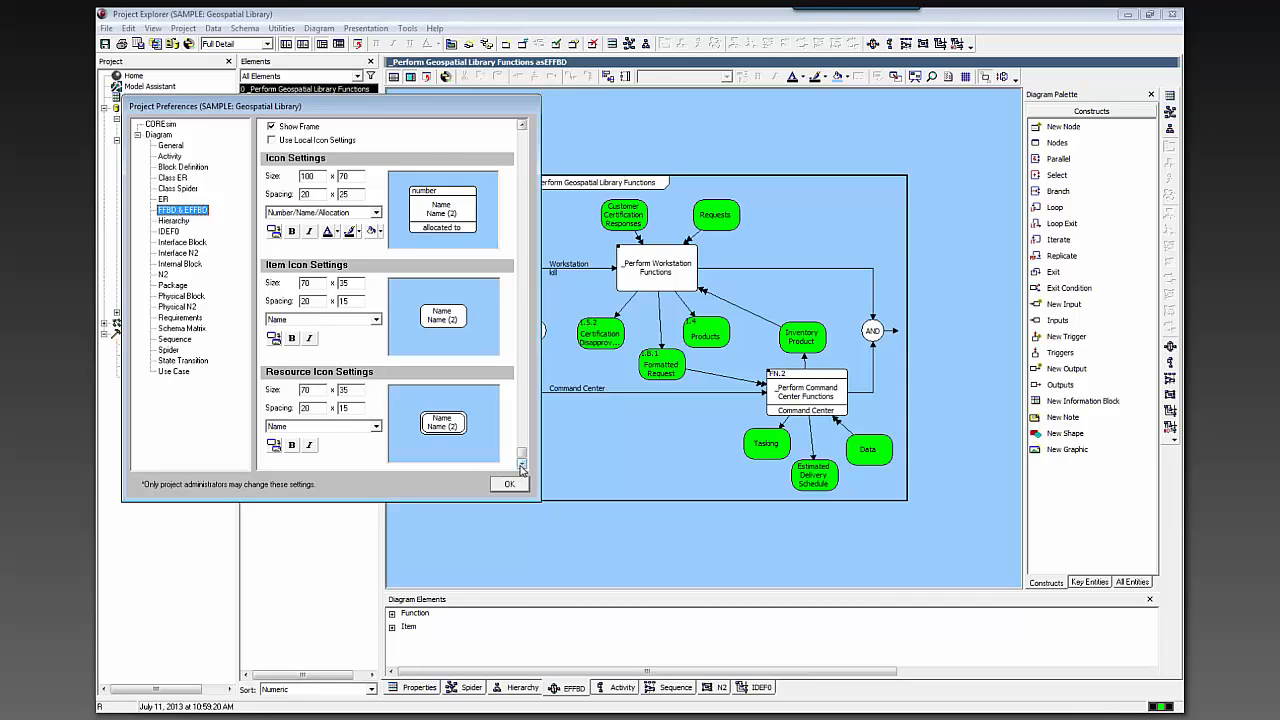
{"action": "left_click", "coordinate": [509, 485]}
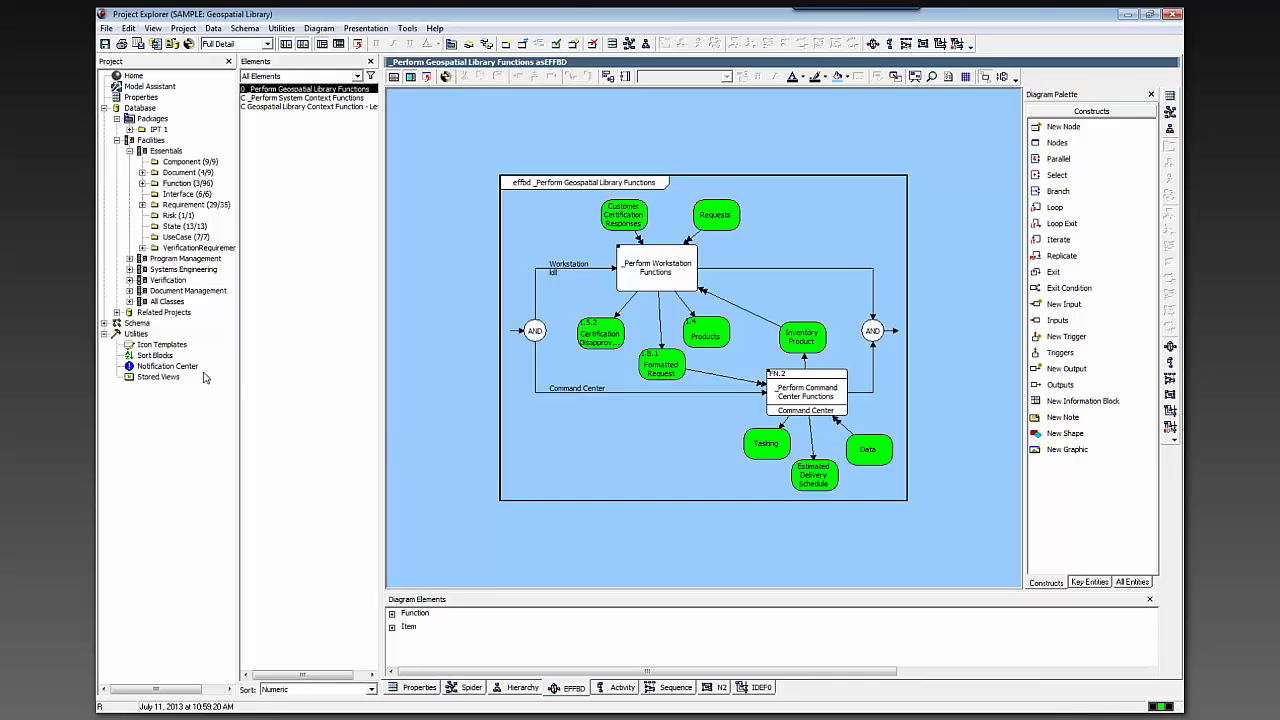
Step: Duplicate the project's Name/Allocation icon template under the name Allocation/Name
{"action": "left_click", "coordinate": [160, 346]}
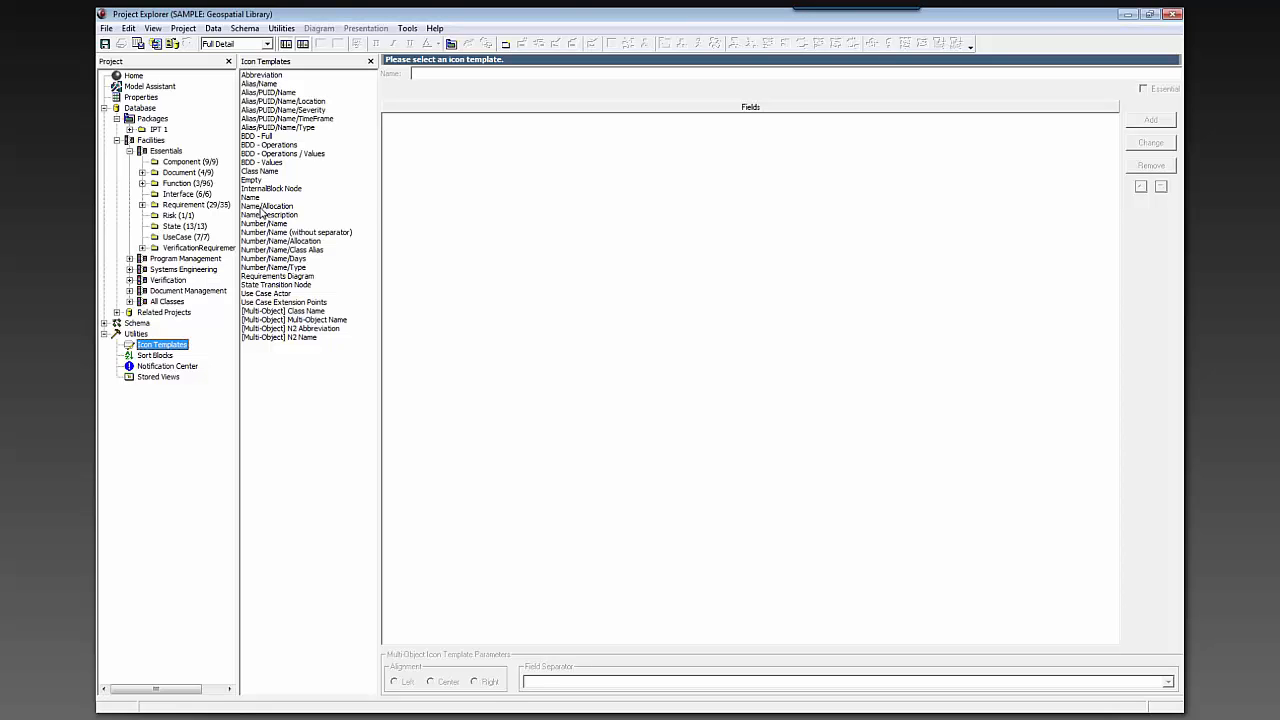
{"action": "left_click", "coordinate": [263, 207]}
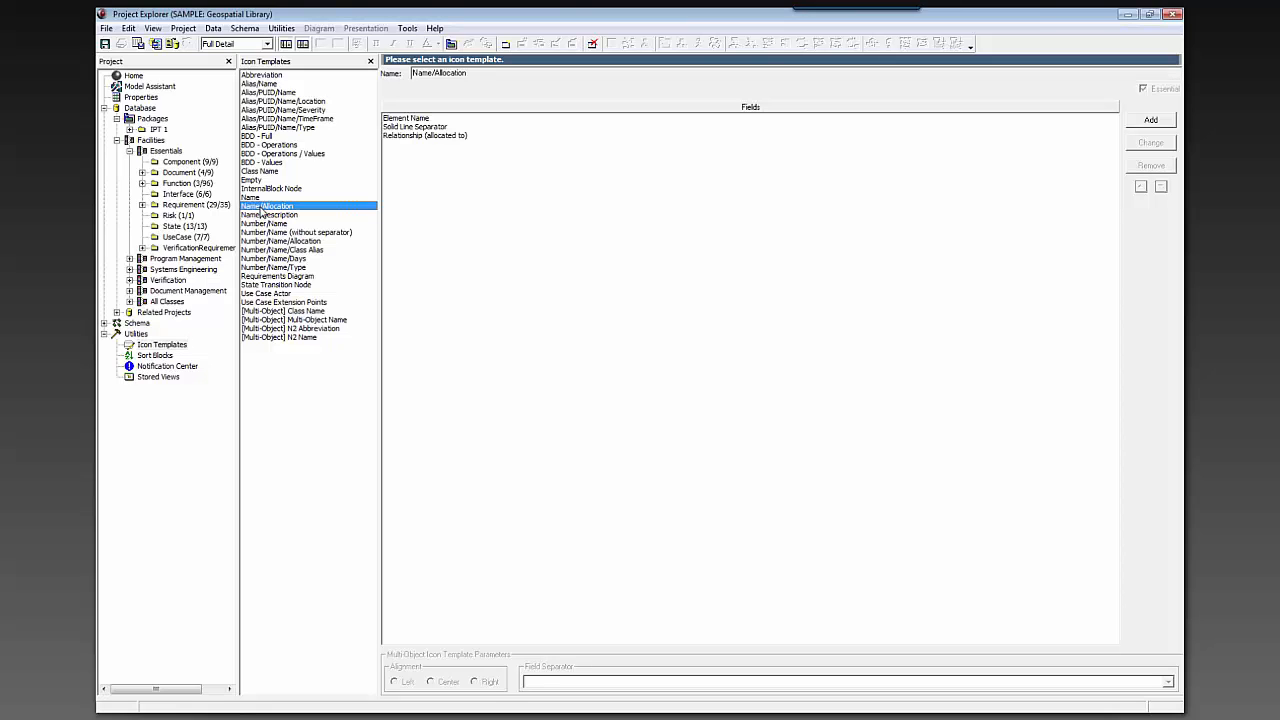
{"action": "right_click", "coordinate": [263, 211]}
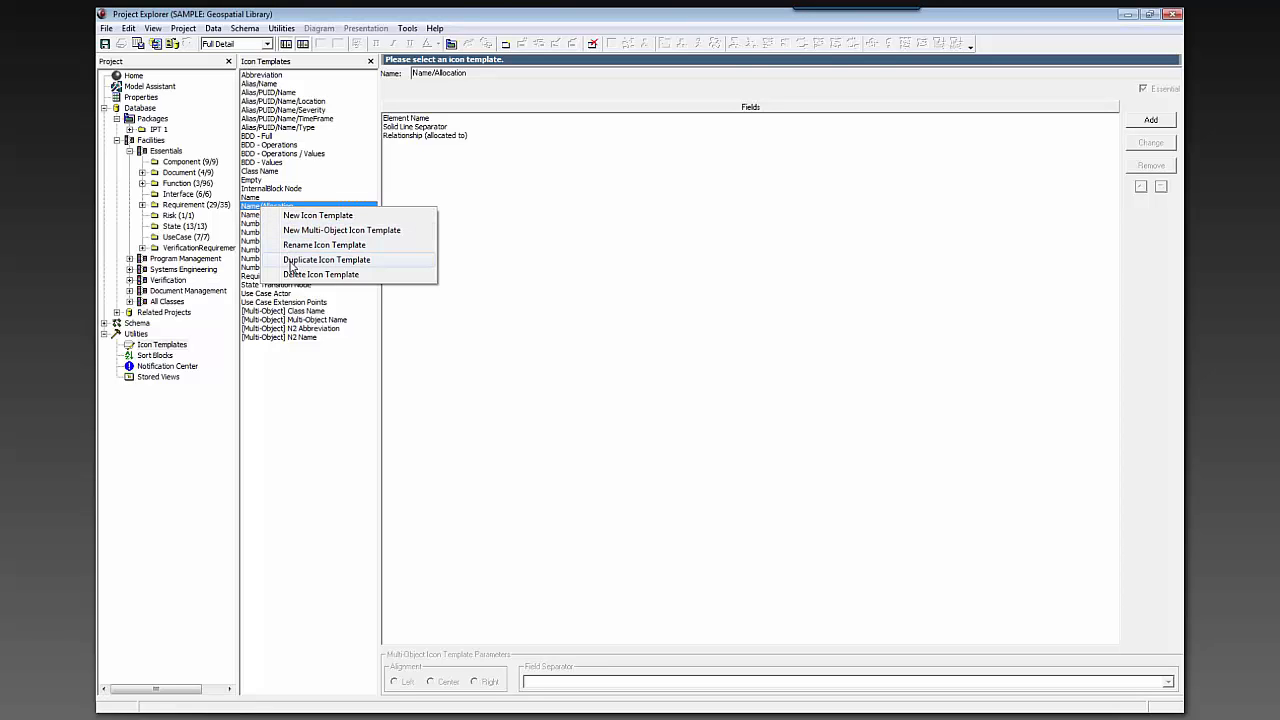
{"action": "left_click", "coordinate": [326, 259]}
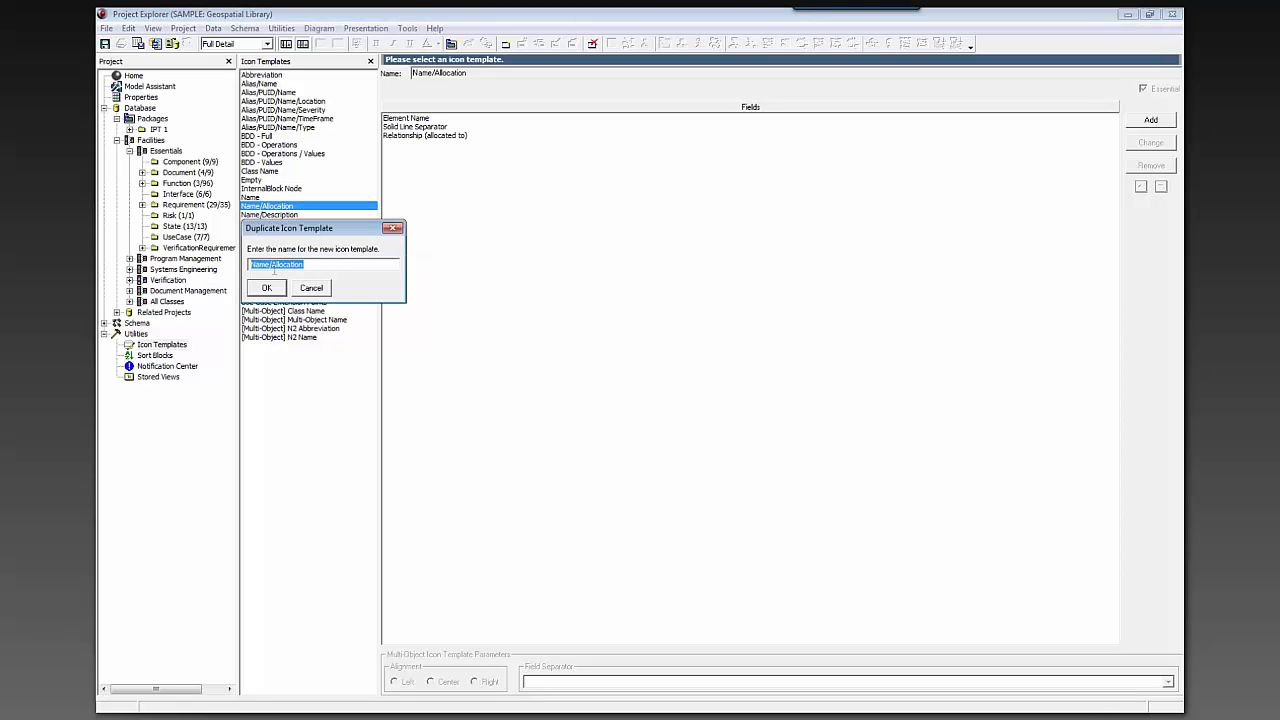
{"action": "left_click", "coordinate": [273, 265]}
{"action": "key", "text": "BackSpace"}
{"action": "key", "text": "BackSpace"}
{"action": "key", "text": "BackSpace"}
{"action": "key", "text": "BackSpace"}
{"action": "key", "text": "BackSpace"}
{"action": "type", "text": "?Name"}
{"action": "key", "text": "BackSpace"}
{"action": "key", "text": "BackSpace"}
{"action": "key", "text": "BackSpace"}
{"action": "key", "text": "BackSpace"}
{"action": "type", "text": "Name"}
{"action": "left_click", "coordinate": [268, 287]}
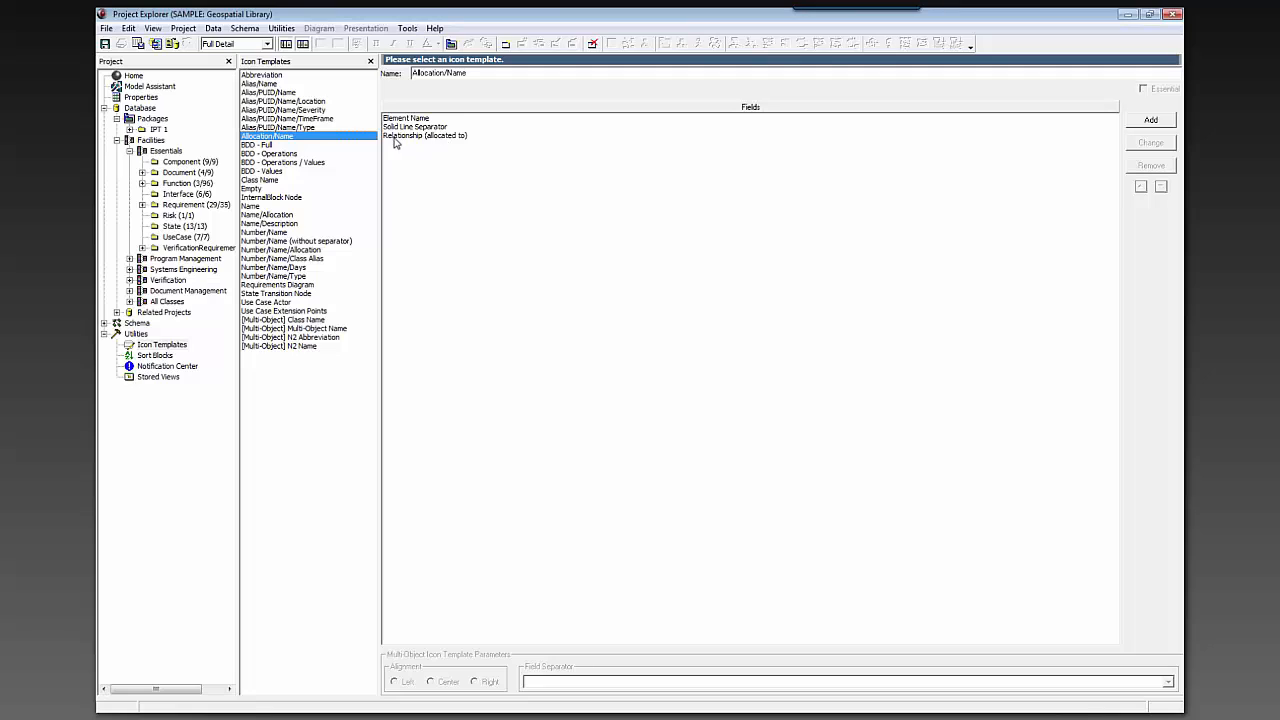
Step: Reorder the Allocation/Name template's fields to put the allocated to relationship first, followed by the solid line separator and the element name
{"action": "left_click", "coordinate": [445, 119]}
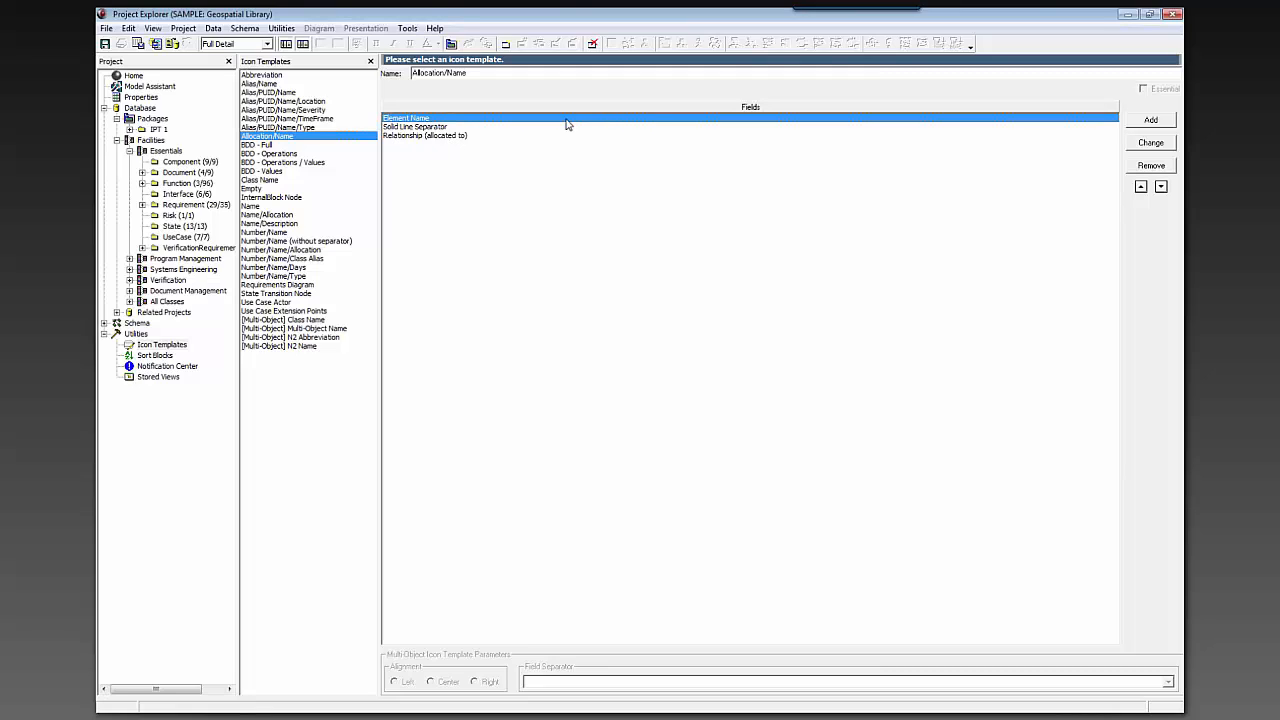
{"action": "left_click", "coordinate": [1160, 188]}
{"action": "left_click", "coordinate": [1160, 188]}
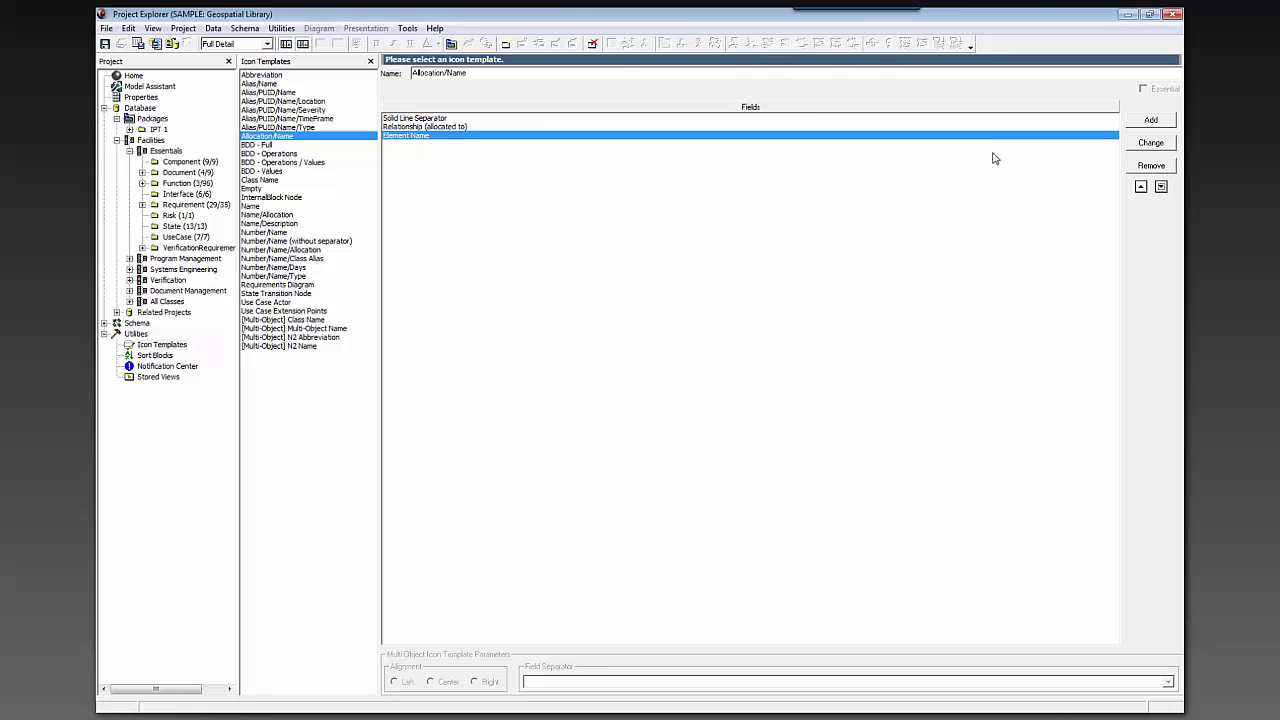
{"action": "left_click", "coordinate": [476, 128]}
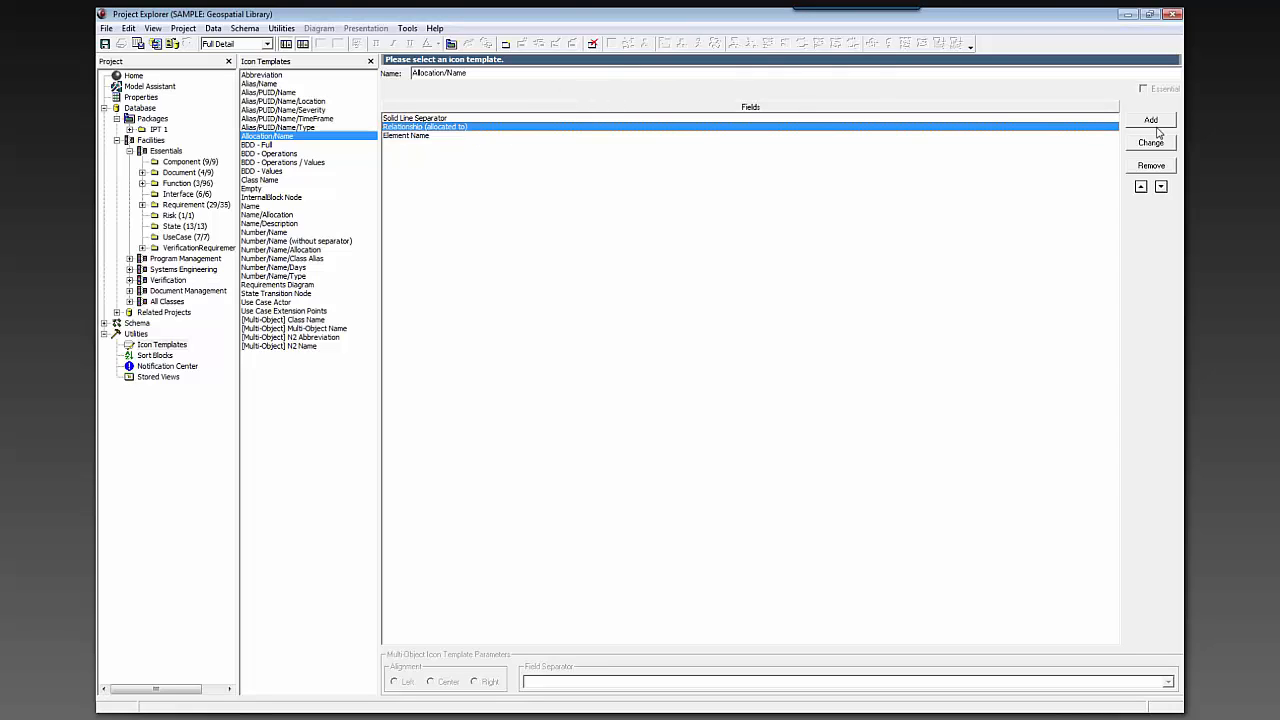
{"action": "left_click", "coordinate": [1141, 187]}
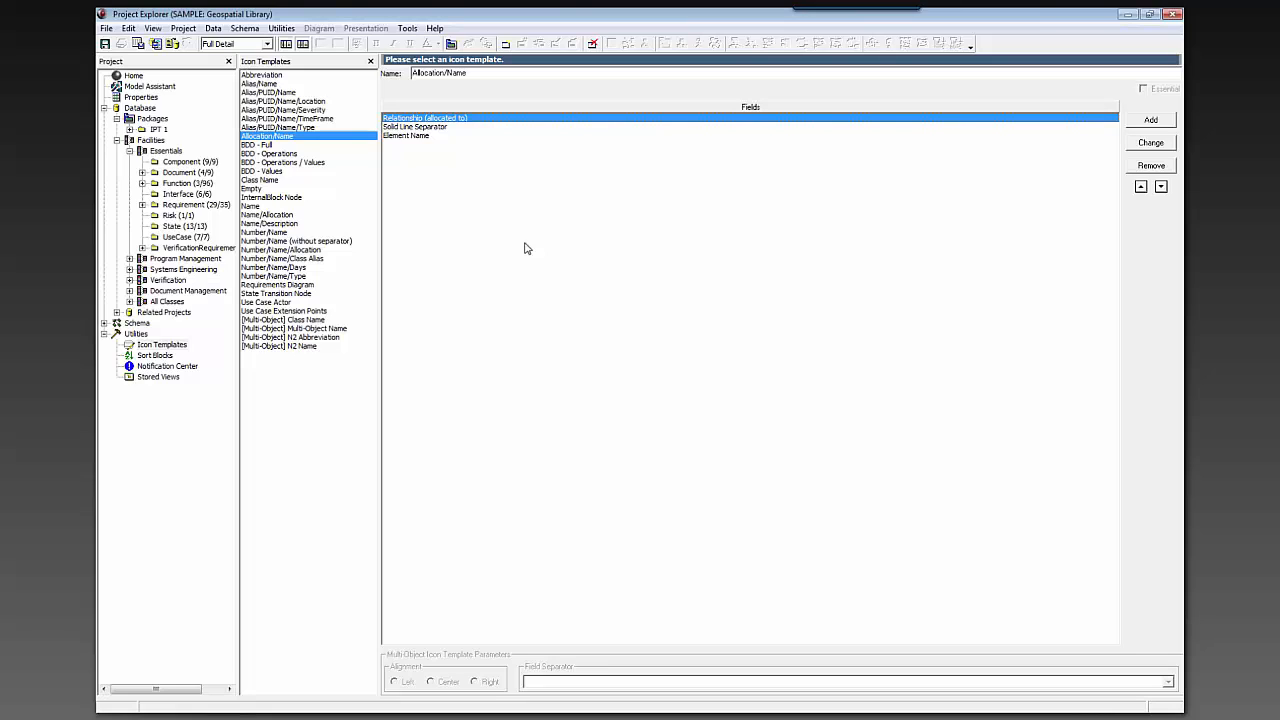
{"action": "left_click", "coordinate": [280, 146]}
{"action": "left_click", "coordinate": [279, 137]}
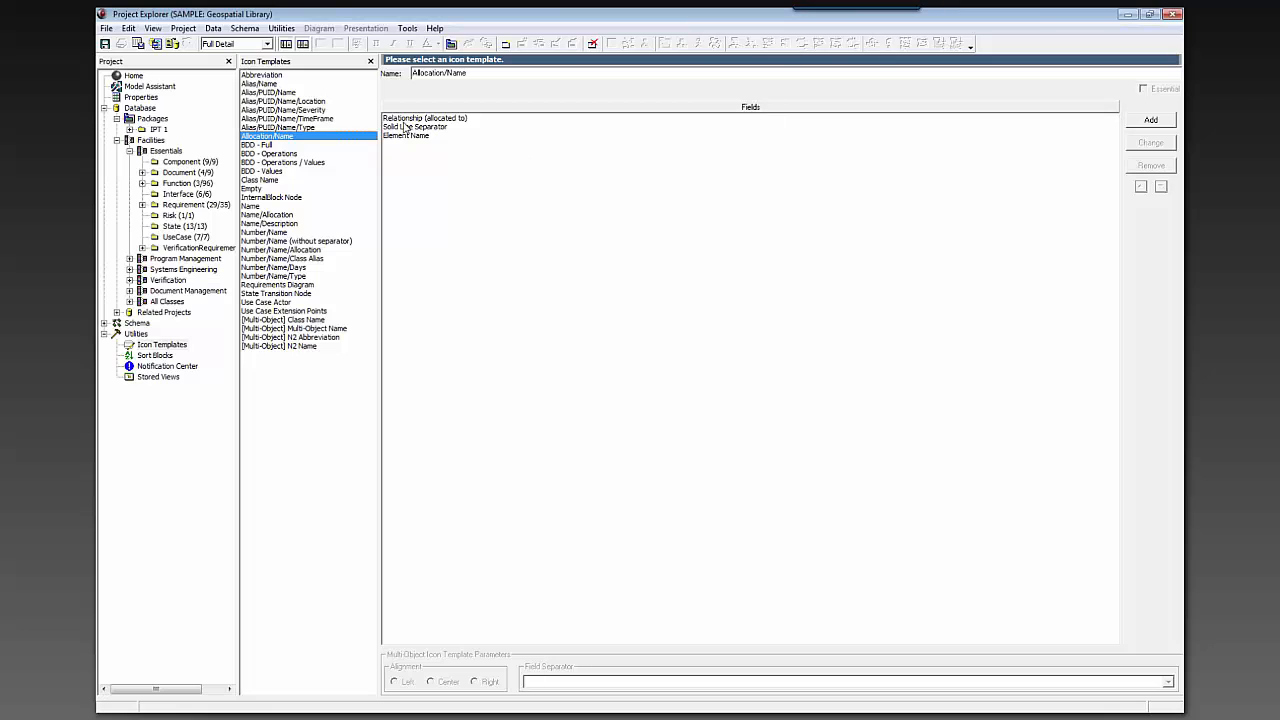
Step: Examine the attribute value, class property and separator choices for a new Allocation/Name template field, and cancel without adding one
{"action": "left_click", "coordinate": [1138, 122]}
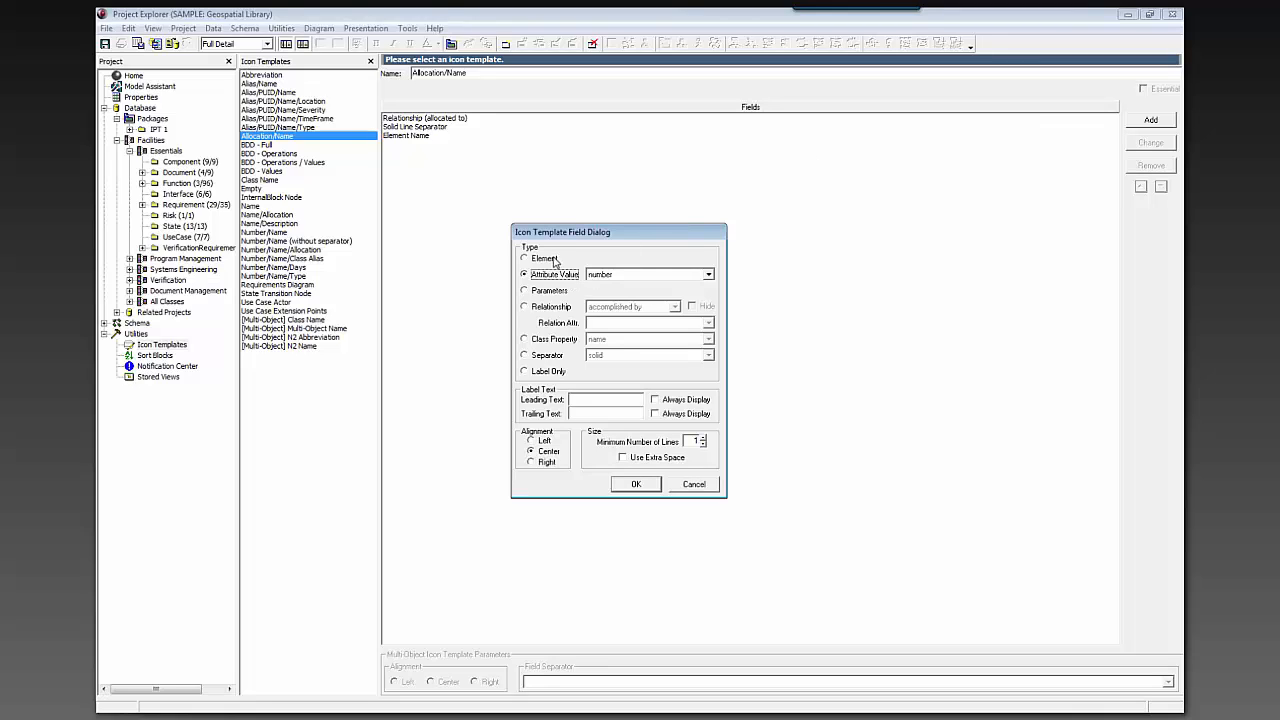
{"action": "left_click", "coordinate": [603, 280]}
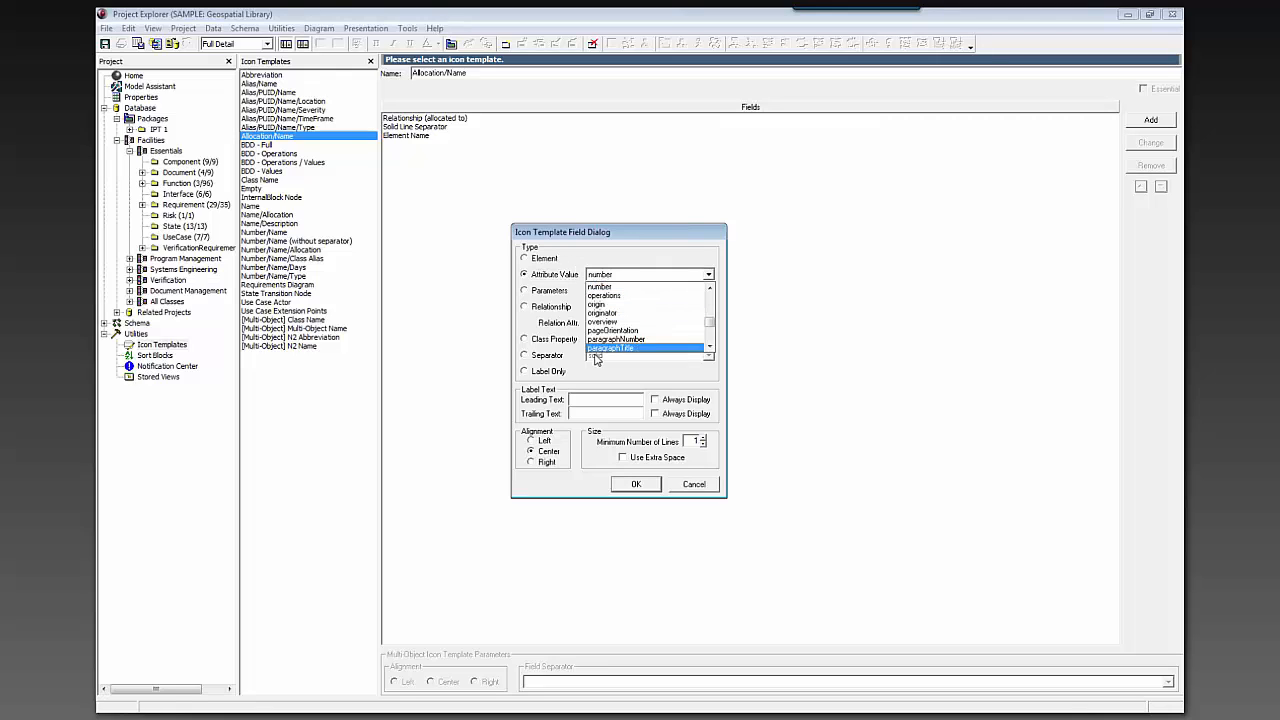
{"action": "left_click", "coordinate": [563, 278]}
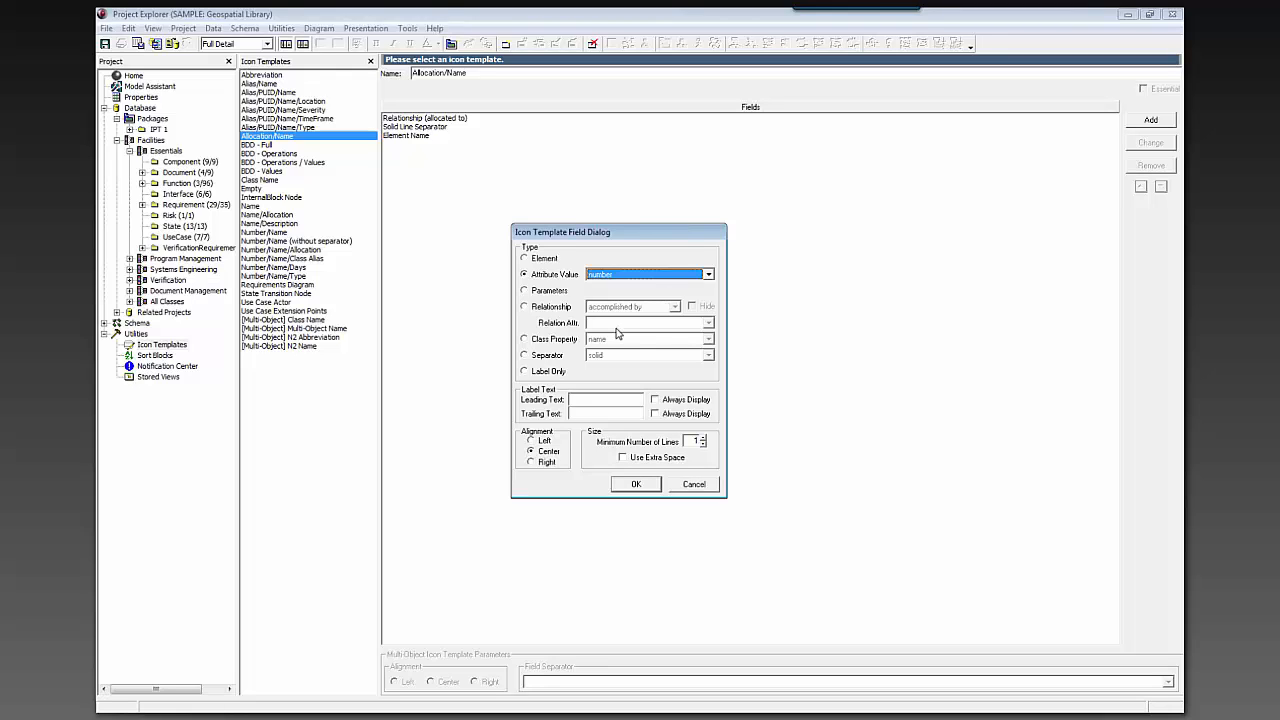
{"action": "left_click", "coordinate": [572, 340]}
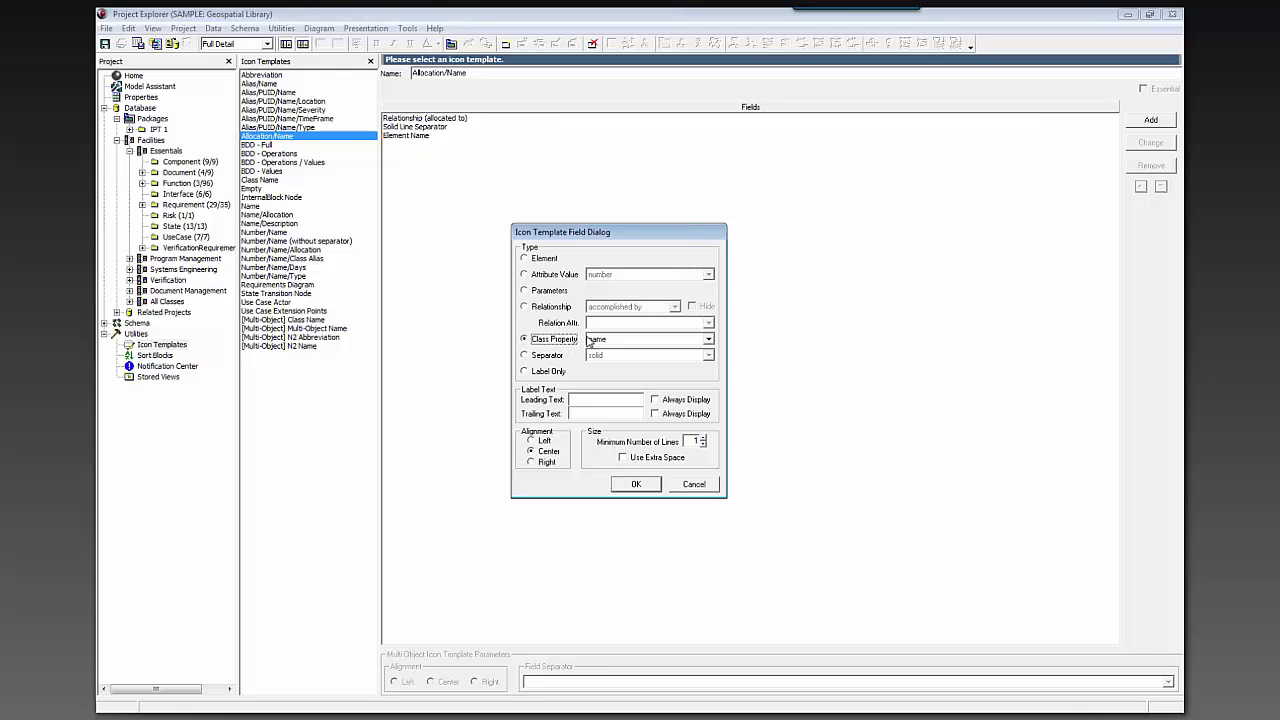
{"action": "left_click", "coordinate": [594, 340]}
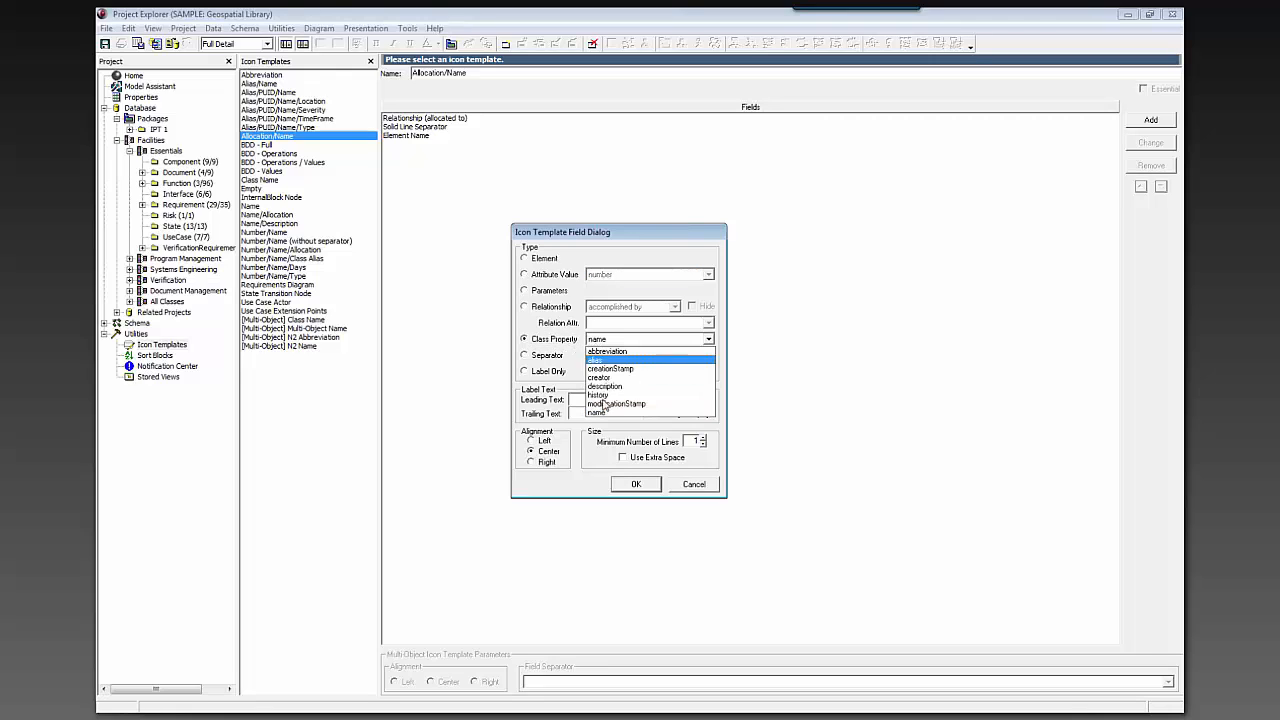
{"action": "left_click", "coordinate": [546, 328]}
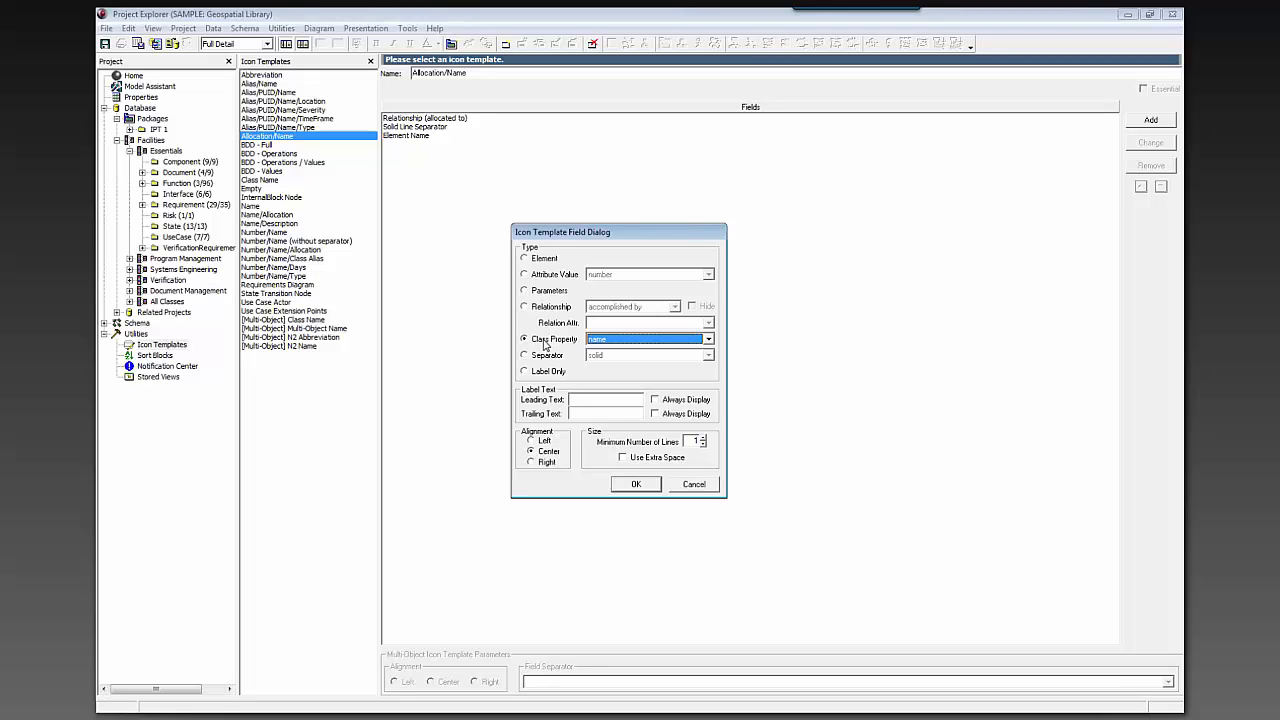
{"action": "left_click", "coordinate": [548, 356]}
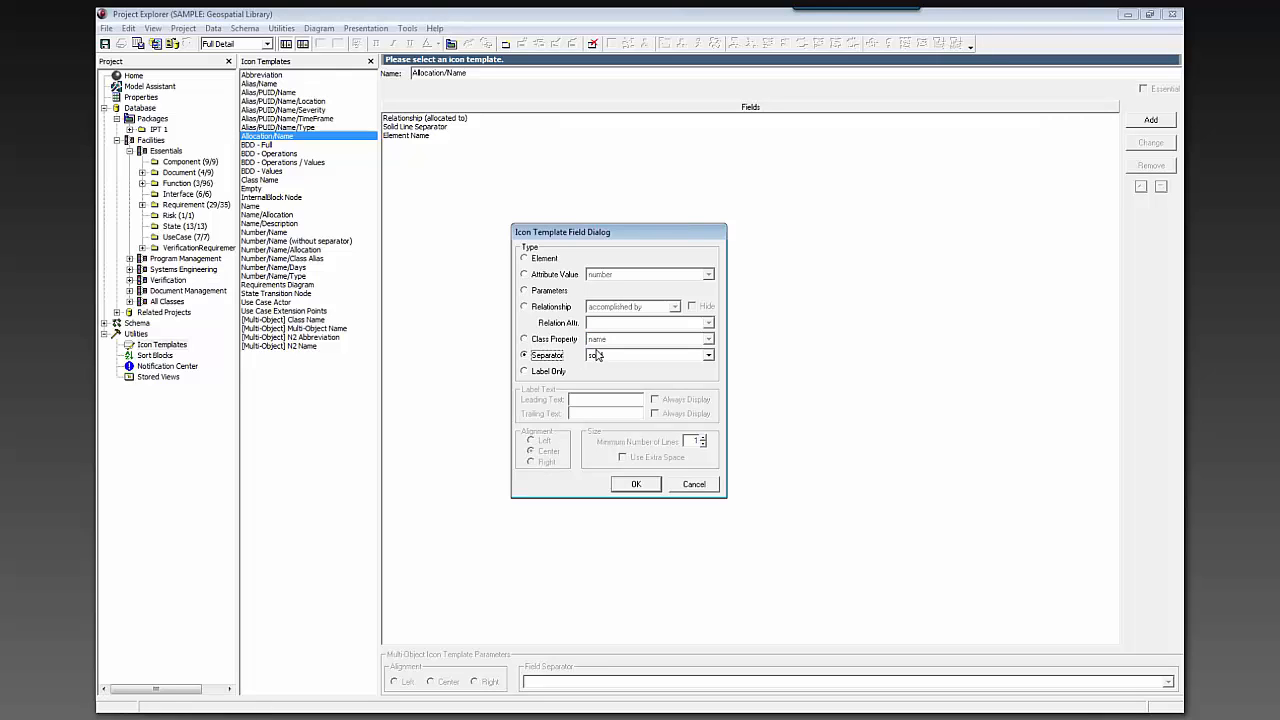
{"action": "left_click", "coordinate": [598, 356]}
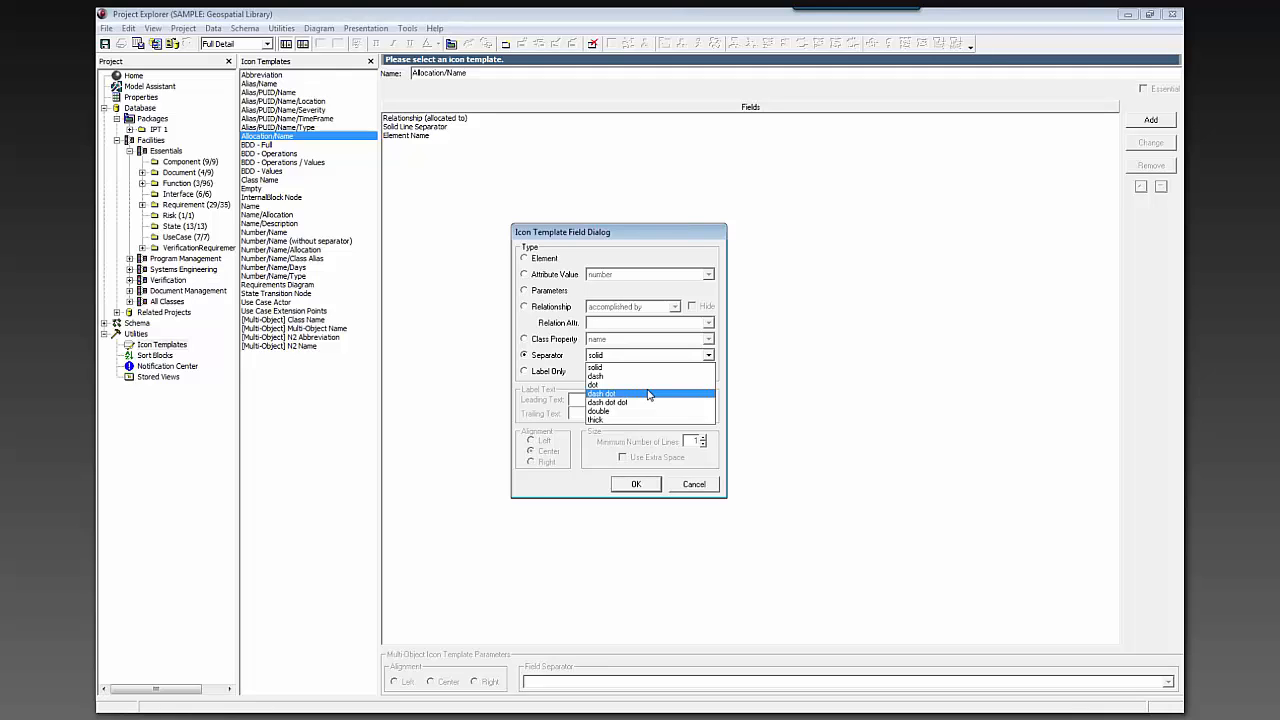
{"action": "left_click", "coordinate": [545, 404]}
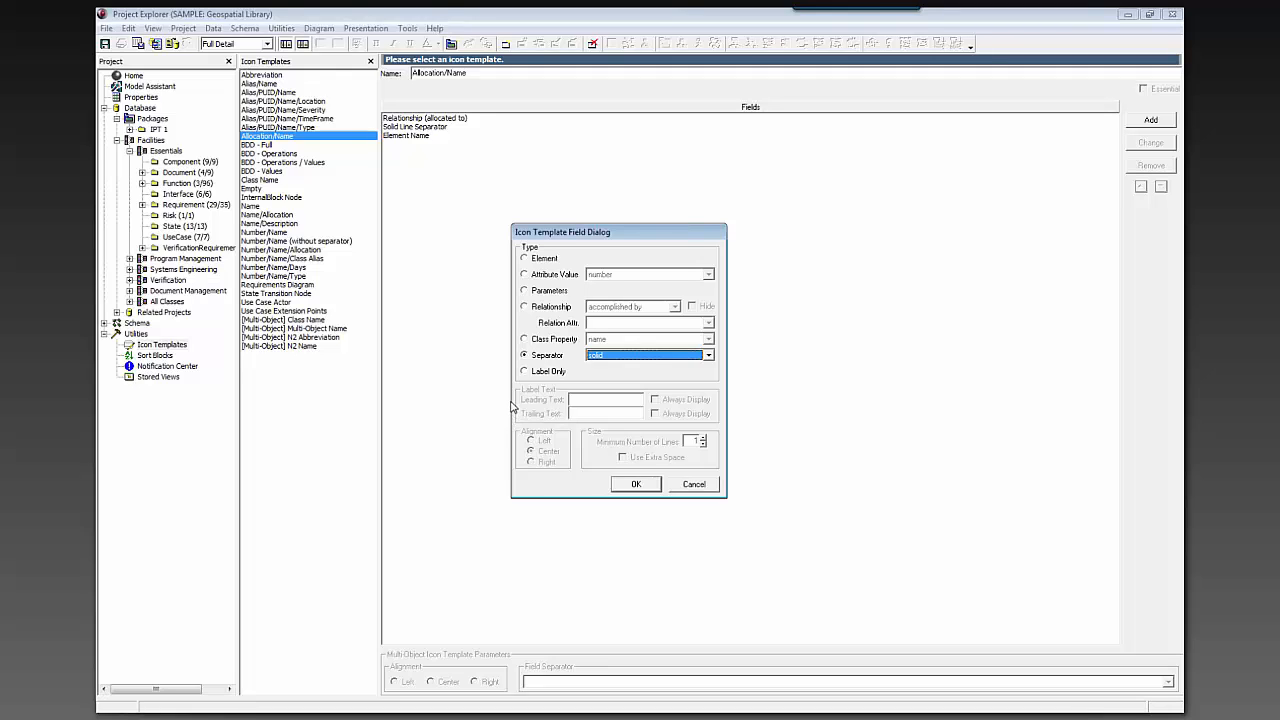
{"action": "left_click", "coordinate": [690, 485]}
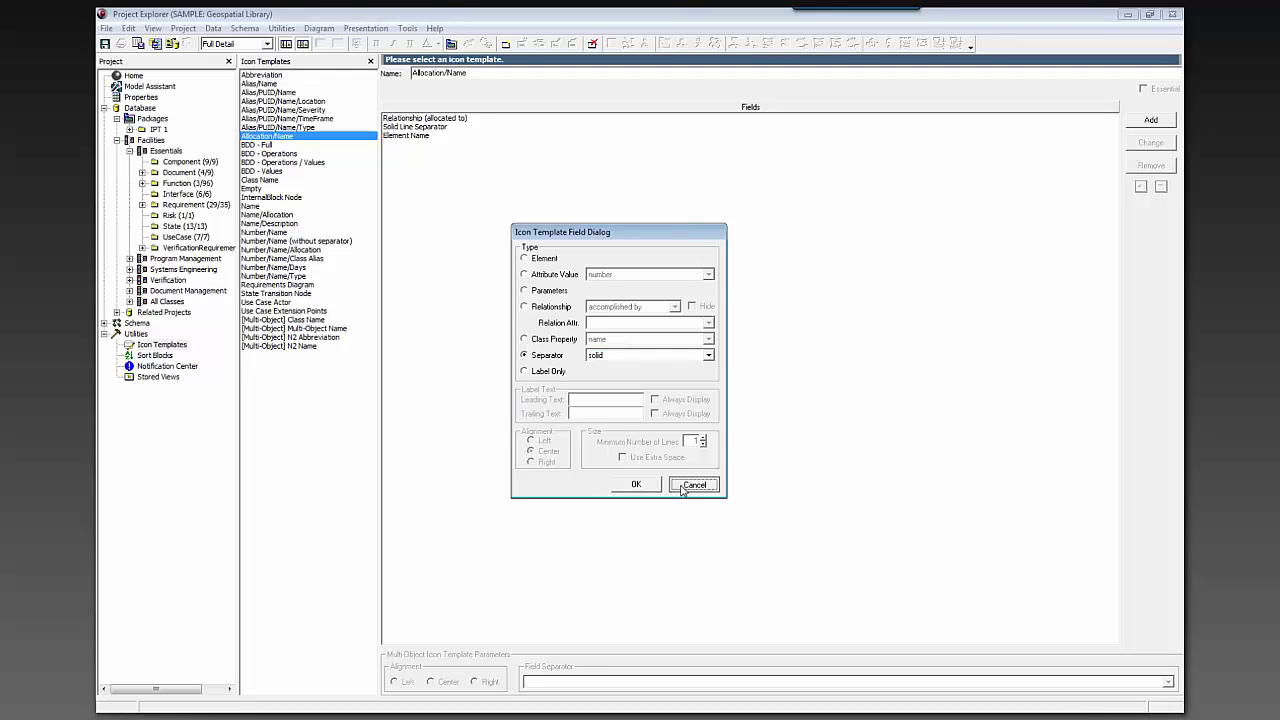
Step: View the multi-object Class Name icon template and inspect the item nodes on the N2 diagram of _Perform Geospatial Library Functions
{"action": "left_click", "coordinate": [263, 320]}
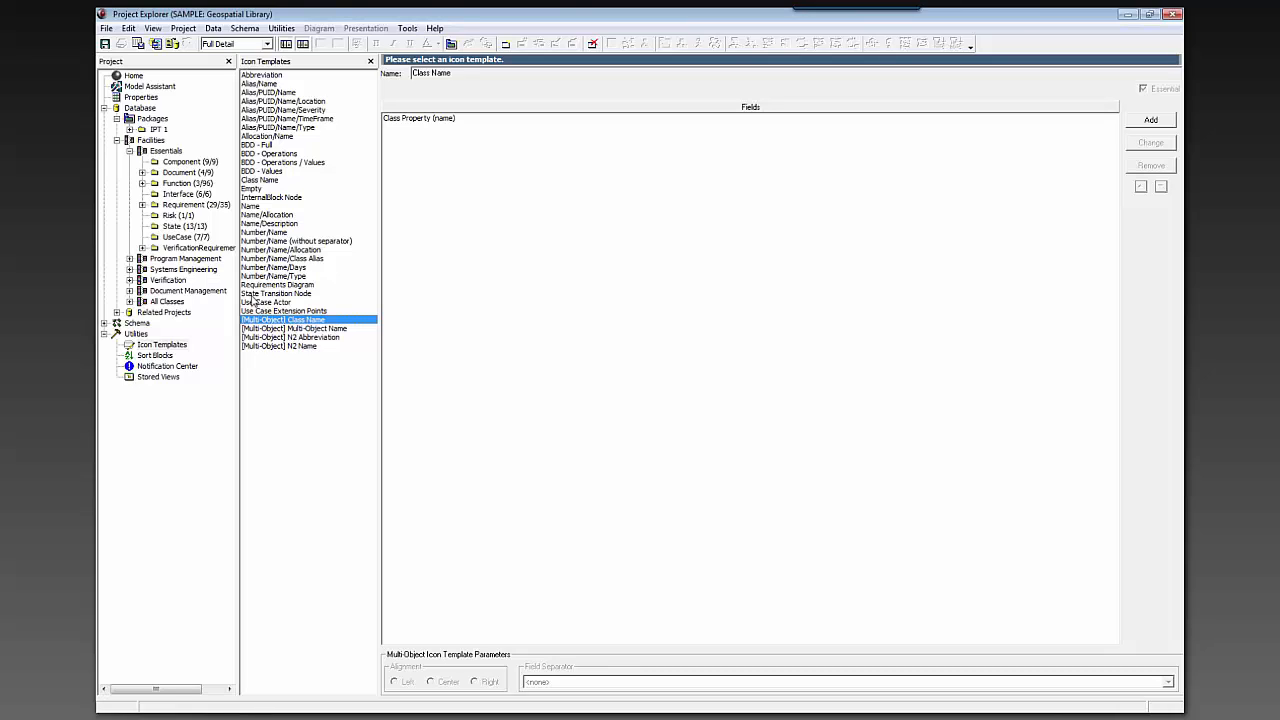
{"action": "left_click", "coordinate": [184, 186]}
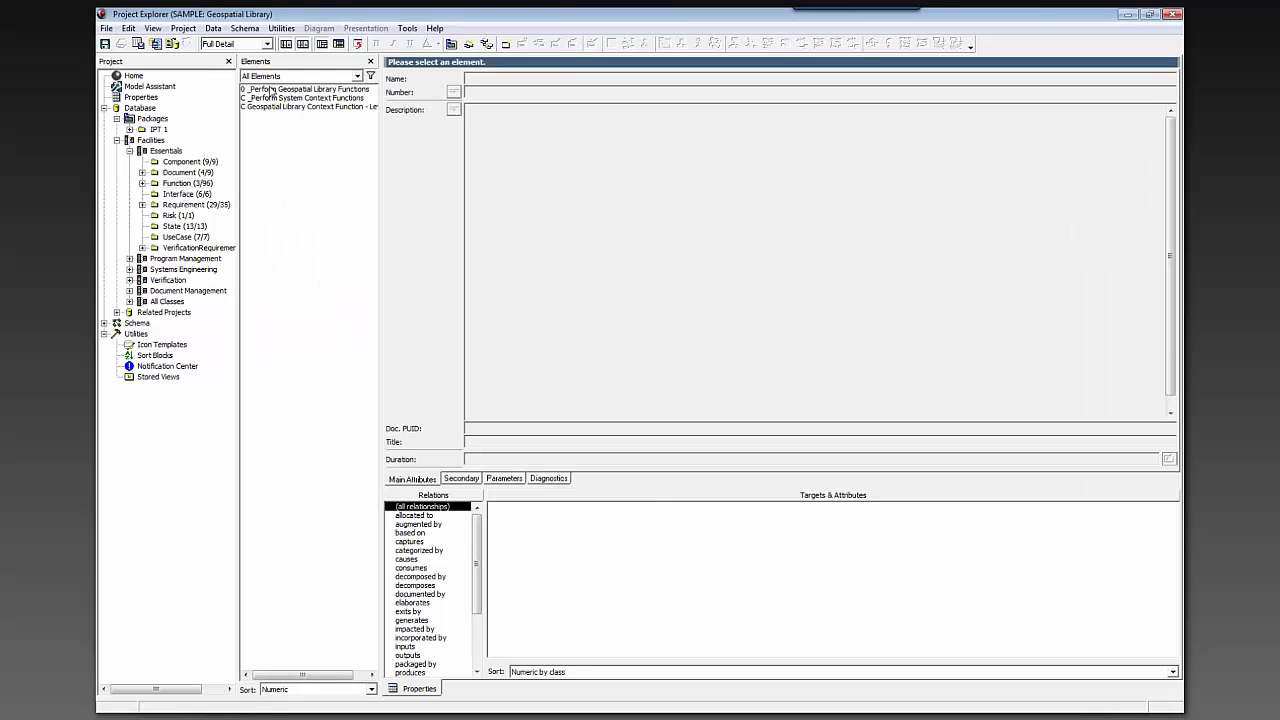
{"action": "left_click", "coordinate": [712, 689]}
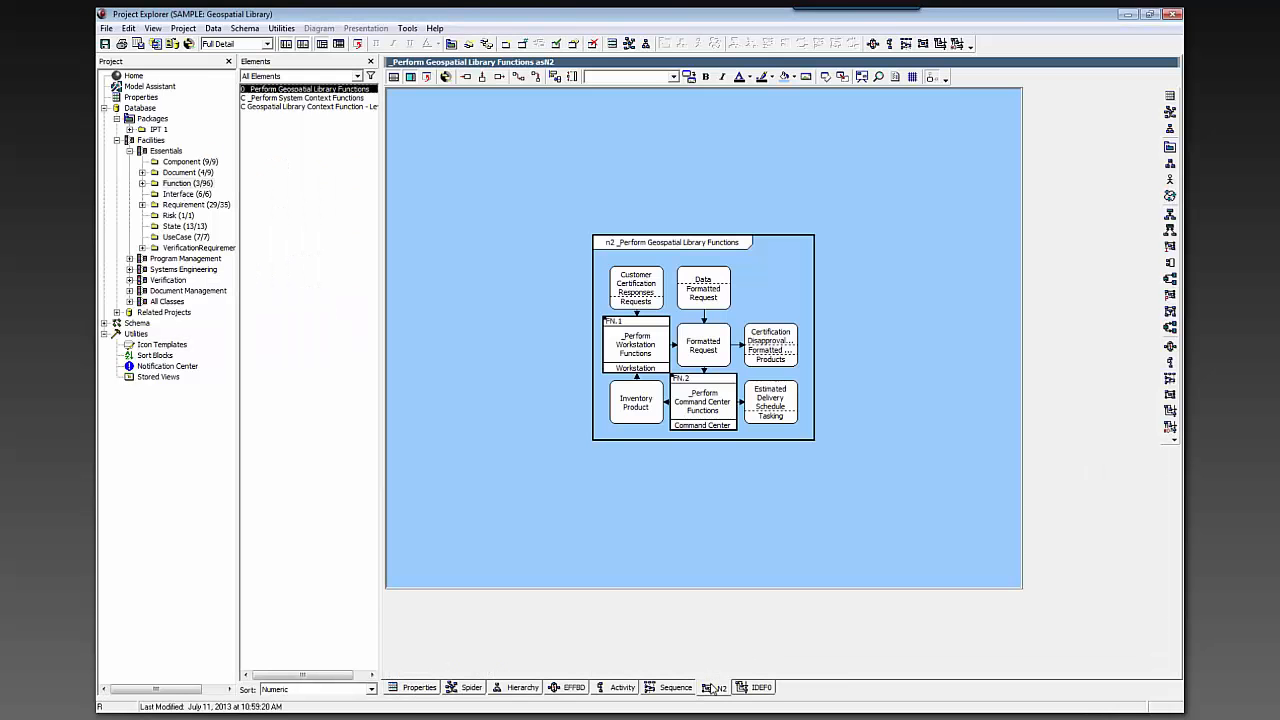
{"action": "left_click", "coordinate": [626, 410]}
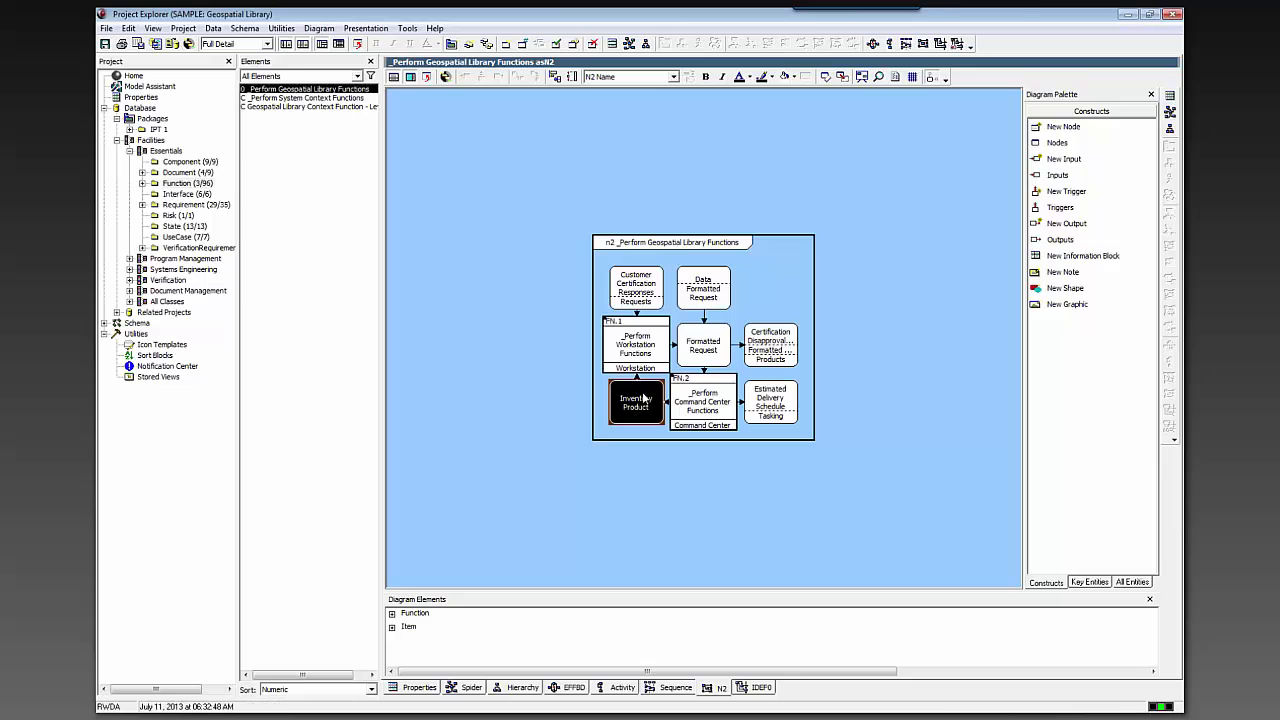
{"action": "left_click", "coordinate": [756, 362]}
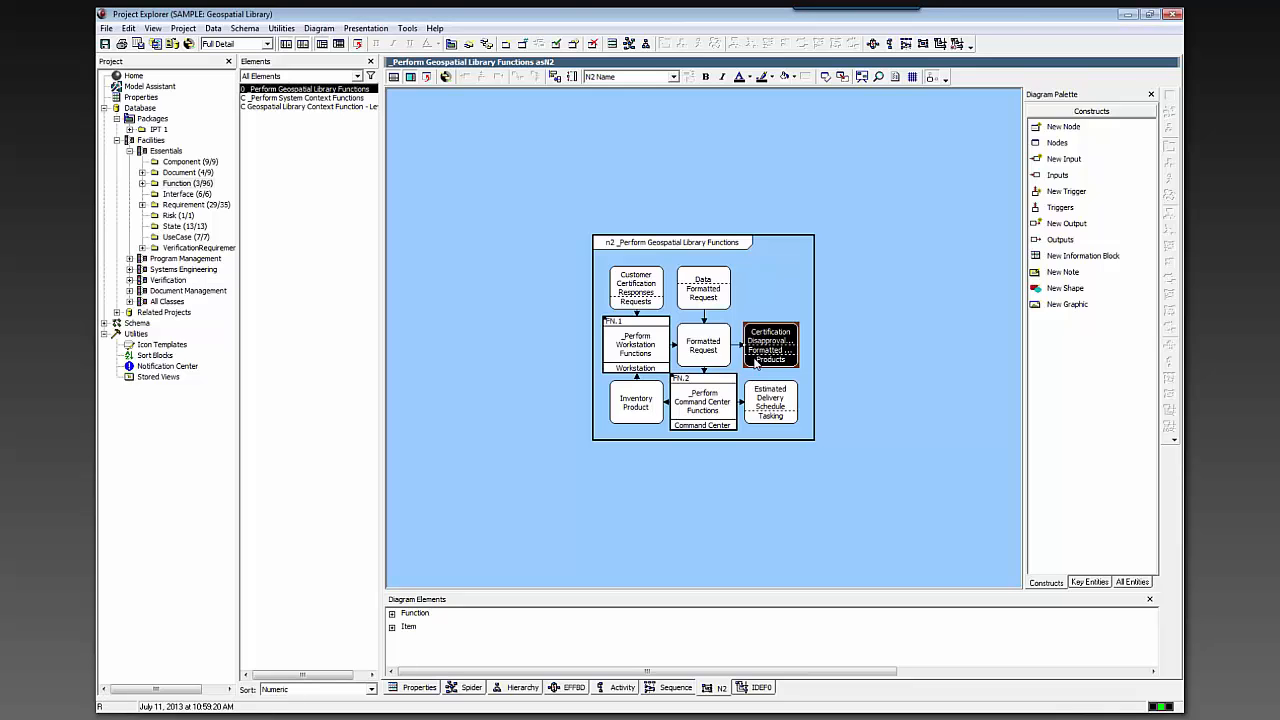
{"action": "left_click", "coordinate": [499, 200]}
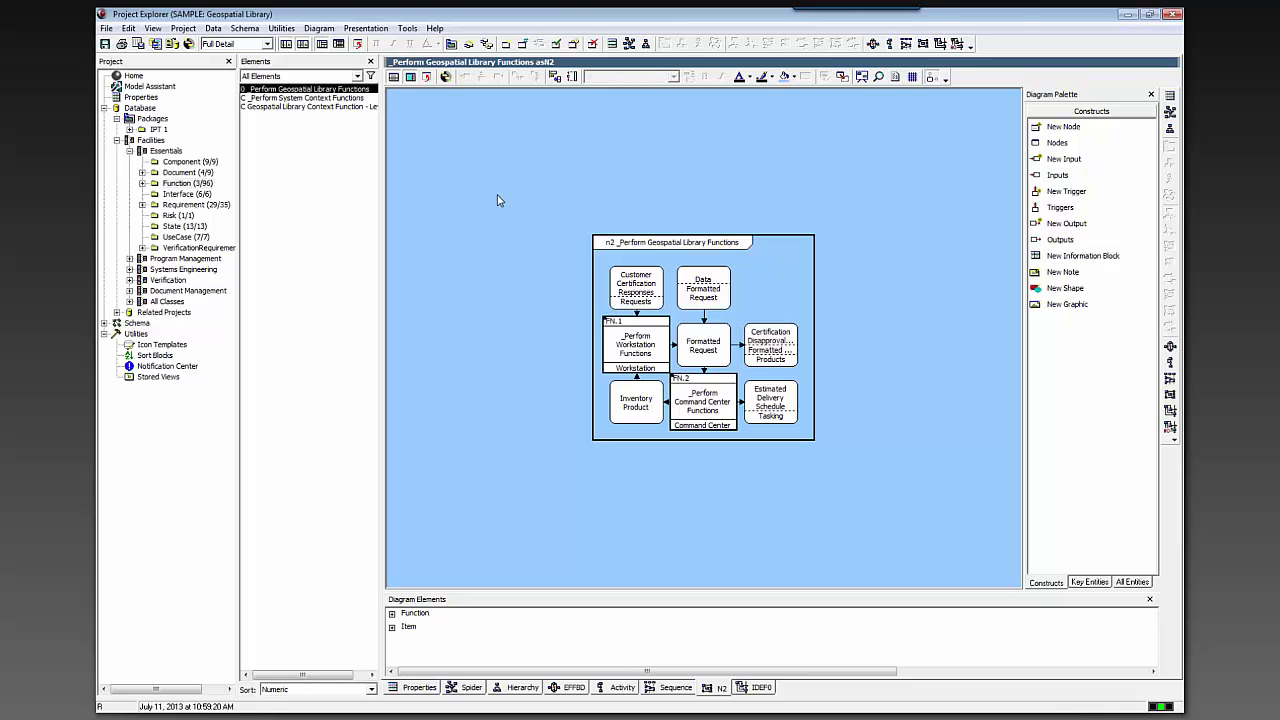
{"action": "left_click", "coordinate": [685, 296]}
{"action": "left_click", "coordinate": [848, 299]}
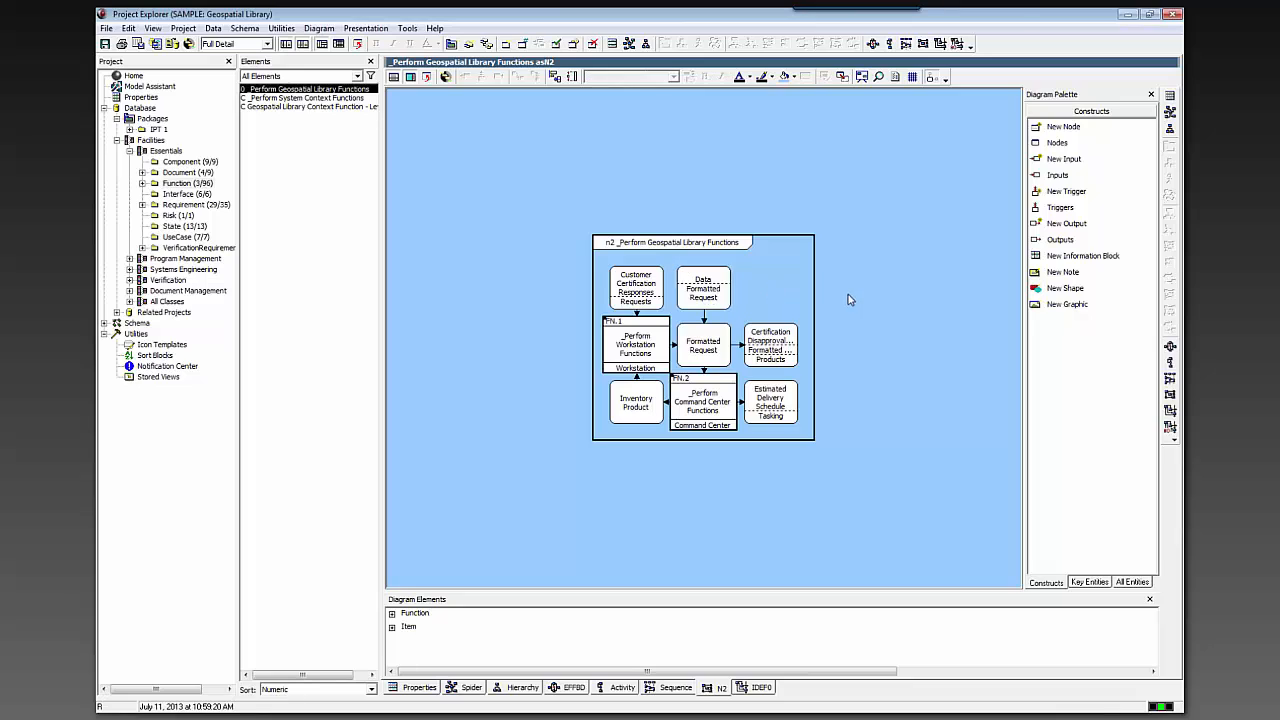